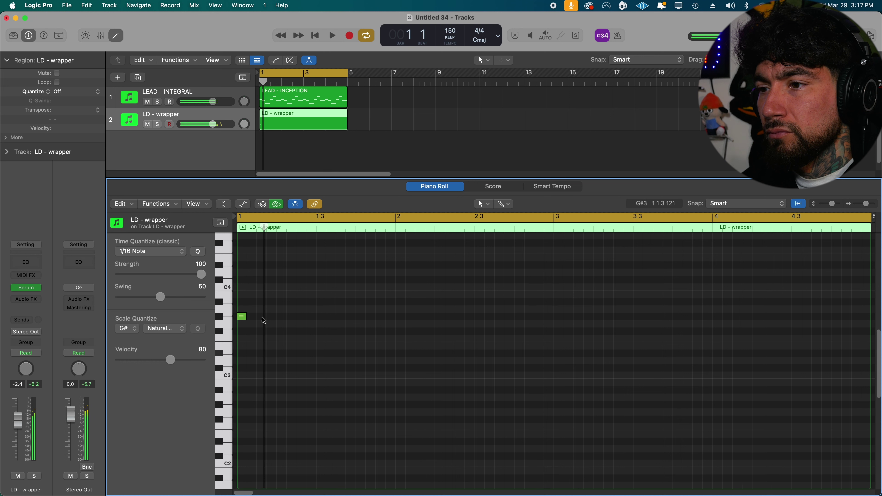
# Add a second short G#3 note and a short D#3 note within beat 1 of the LD - wrapper region.
pyautogui.press('space')
pyautogui.press('space')
pyautogui.click(272, 327)
pyautogui.press('space')
pyautogui.press('space')
pyautogui.press('space')
pyautogui.moveTo(266, 285); pyautogui.dragTo(264, 353)
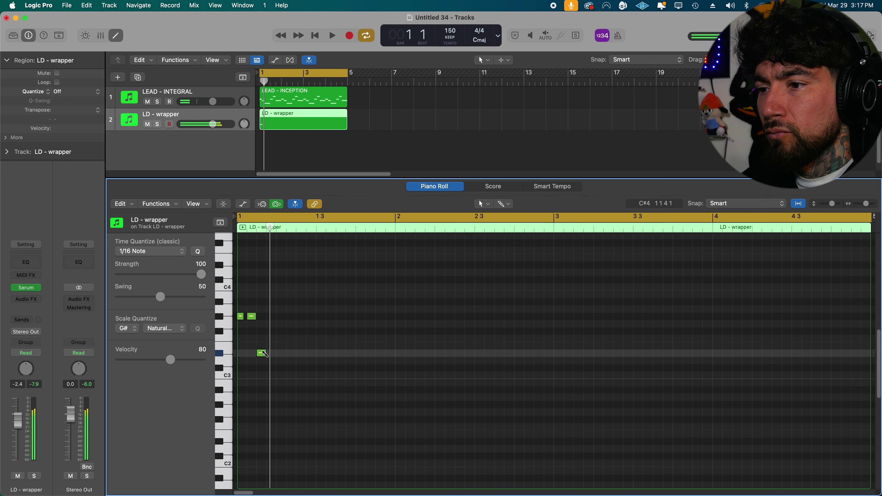
# Place a short E3 note and two short D#3 notes across beat 2 of bar 1, auditioning the phrase.
pyautogui.click(273, 331)
pyautogui.press('space')
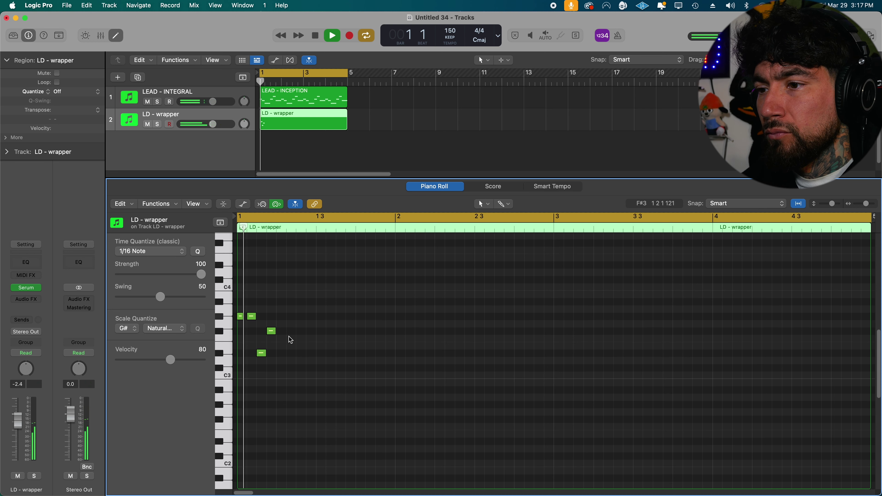
pyautogui.click(280, 346)
pyautogui.press('space')
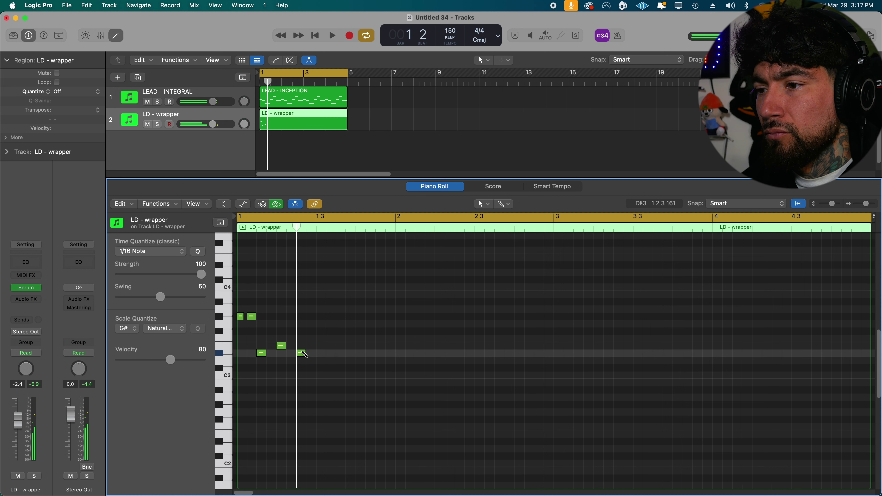
pyautogui.click(307, 354)
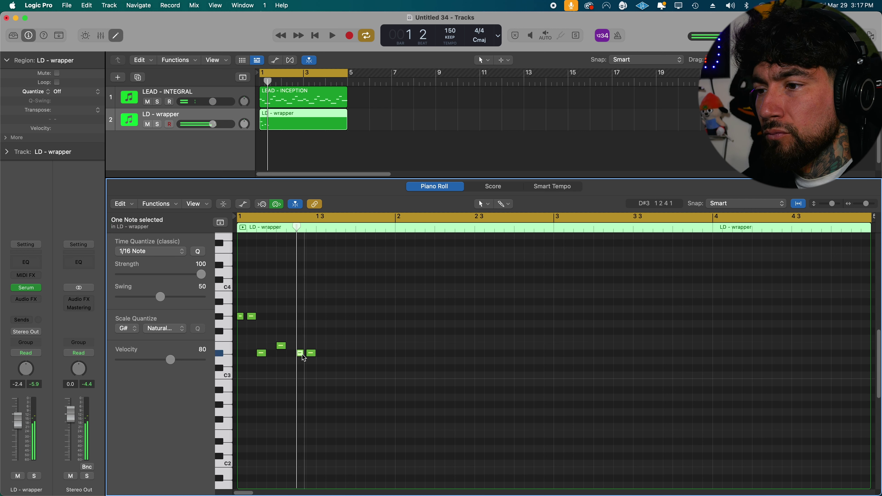
pyautogui.click(330, 362)
pyautogui.press('space')
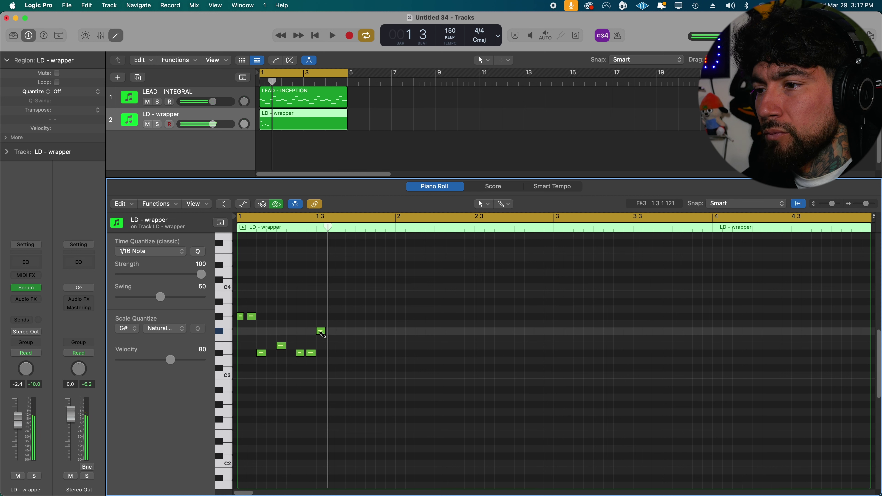
# Add short E3, D#3, E3 and C#3 notes in sequence through beat 3 of bar 1 and audition them.
pyautogui.click(320, 344)
pyautogui.click(331, 353)
pyautogui.click(340, 345)
pyautogui.click(350, 368)
pyautogui.press('space')
pyautogui.press('space')
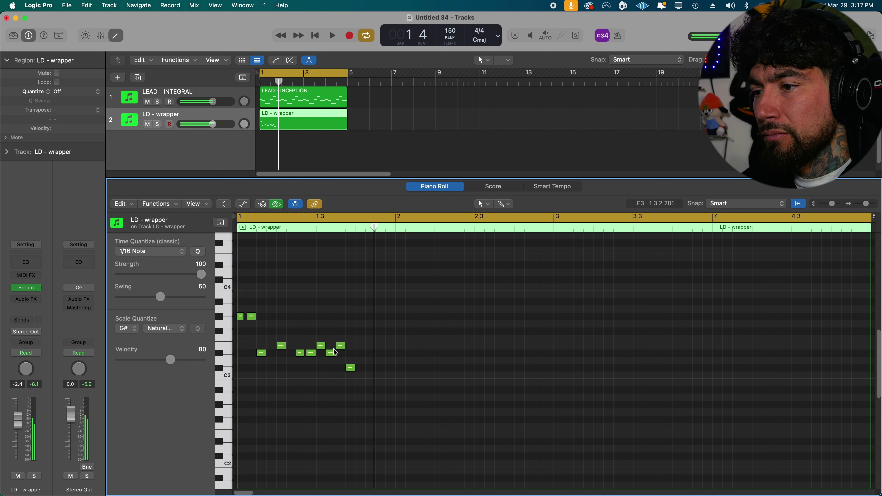
# Lengthen the C#3 note to about three sixteenths, shorten the D#3 note in beat 3, and play the phrase back.
pyautogui.moveTo(352, 368); pyautogui.dragTo(374, 367)
pyautogui.click(398, 360)
pyautogui.press('space')
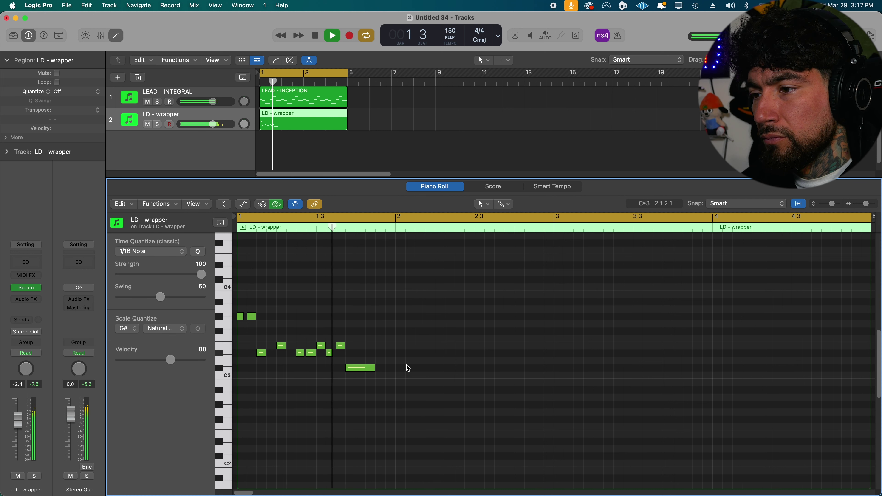
pyautogui.press('space')
# Set the time quantize to 1/8 Note and add a B2 note at the end of bar 1.
pyautogui.click(161, 252)
pyautogui.click(160, 254)
pyautogui.click(160, 252)
pyautogui.click(159, 243)
pyautogui.click(384, 353)
pyautogui.moveTo(388, 356); pyautogui.dragTo(389, 383)
pyautogui.press('space')
# Repeat the whole one-bar note pattern until it fills all four bars of the region.
pyautogui.press('super+a')
pyautogui.press('super+r')
pyautogui.click(468, 409)
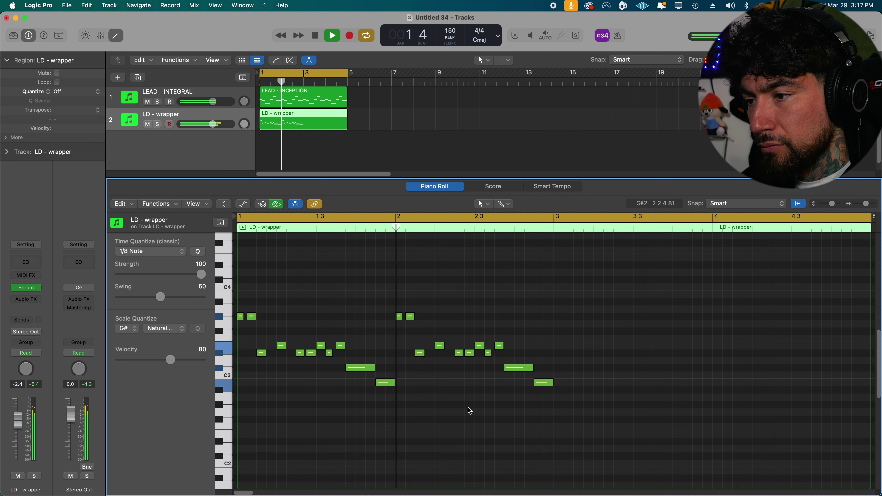
pyautogui.press('super+a')
pyautogui.press('super+r')
pyautogui.click(509, 437)
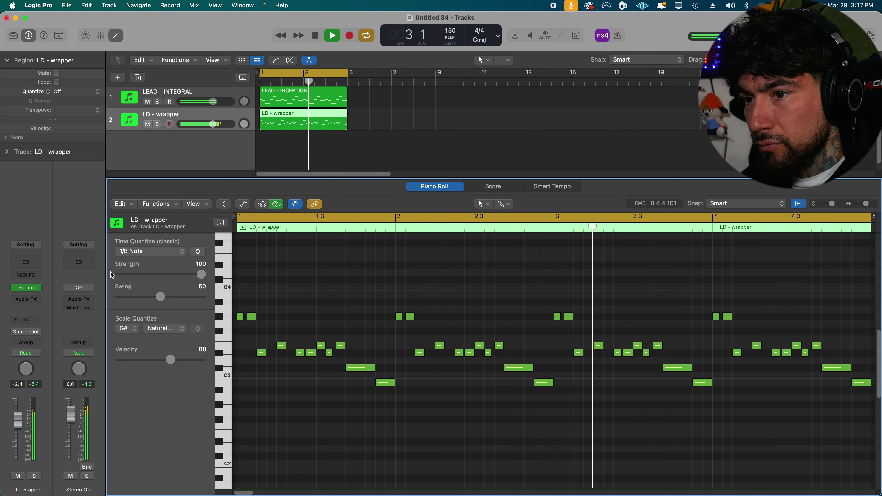
# Open the LD - wrapper track's Serum instrument and play the loop.
pyautogui.press('space')
pyautogui.click(26, 287)
pyautogui.press('space')
# Audition Void Remakes presets from Lead - Spirit through Lead - Starburst, Lead - Storm and Lead - Universe to PAD - Chambers.
pyautogui.click(527, 174)
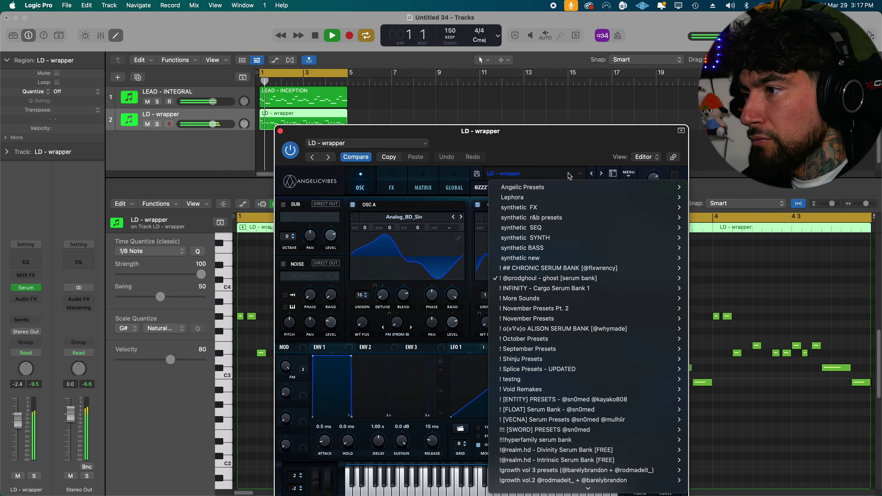
pyautogui.moveTo(562, 296)
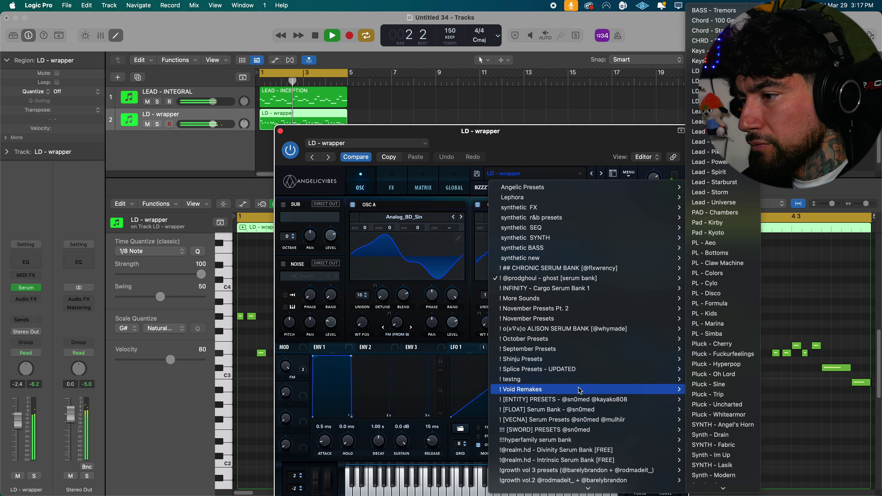
pyautogui.moveTo(584, 389)
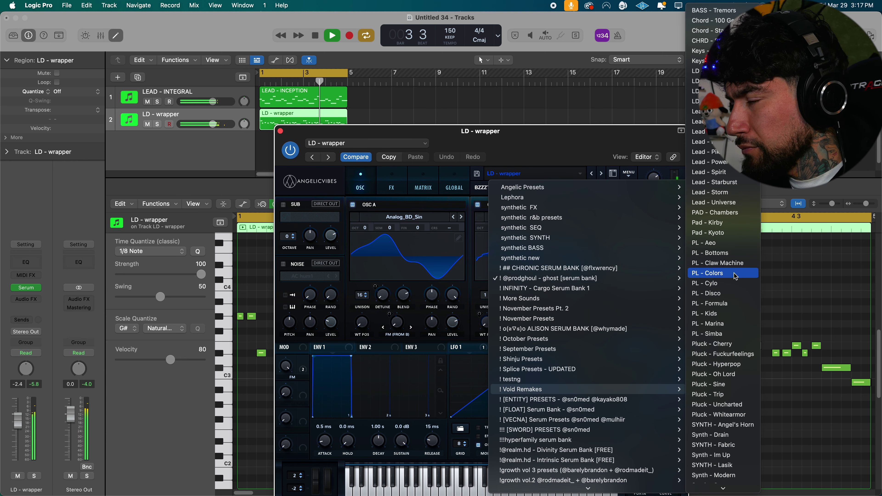
pyautogui.click(721, 176)
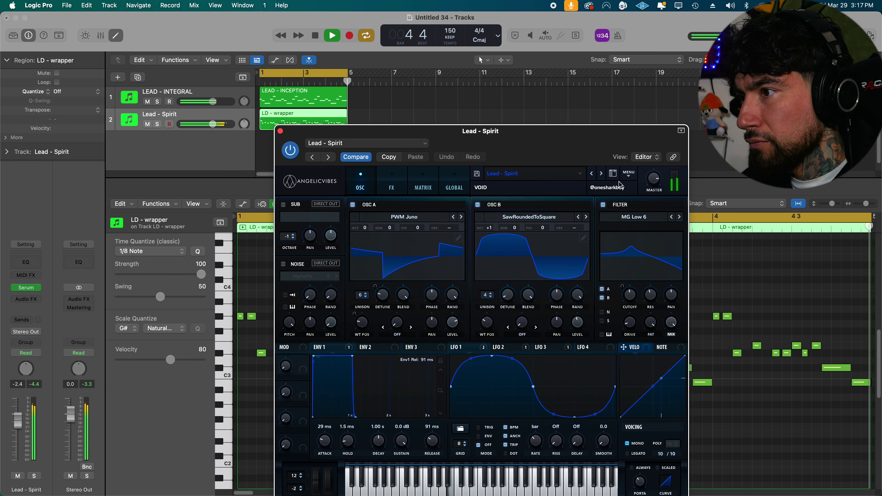
pyautogui.click(600, 173)
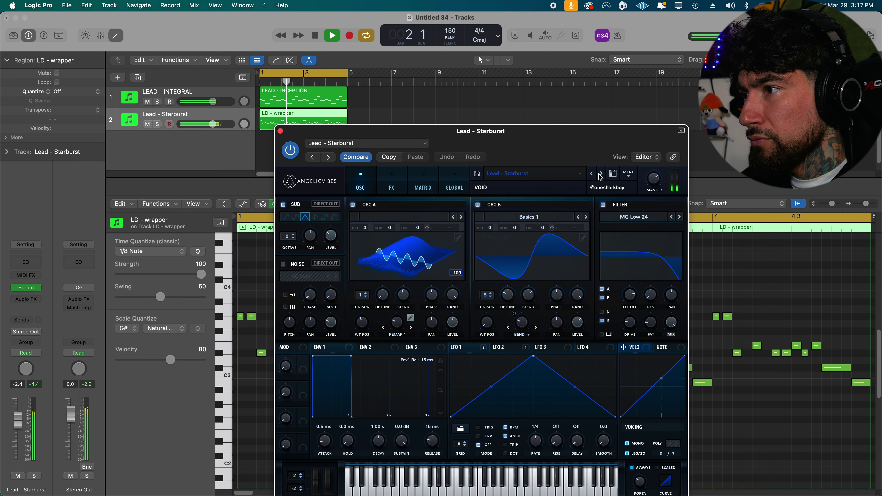
pyautogui.click(600, 174)
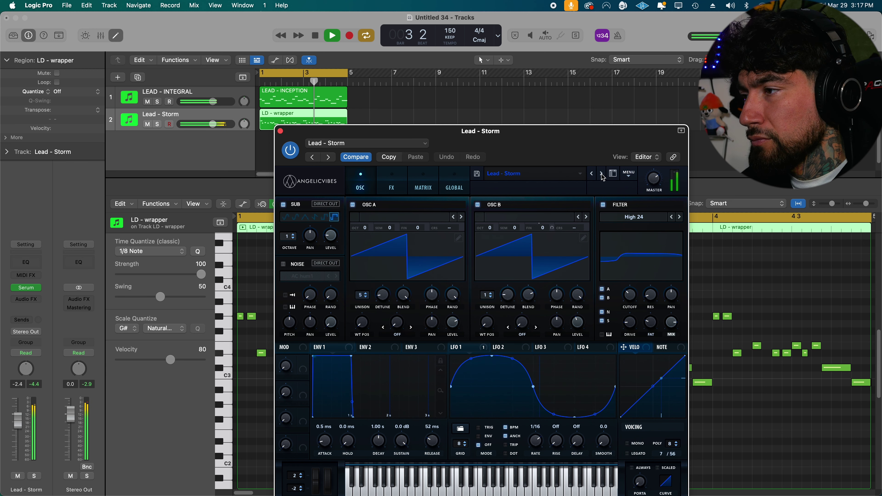
pyautogui.click(601, 173)
pyautogui.click(601, 173)
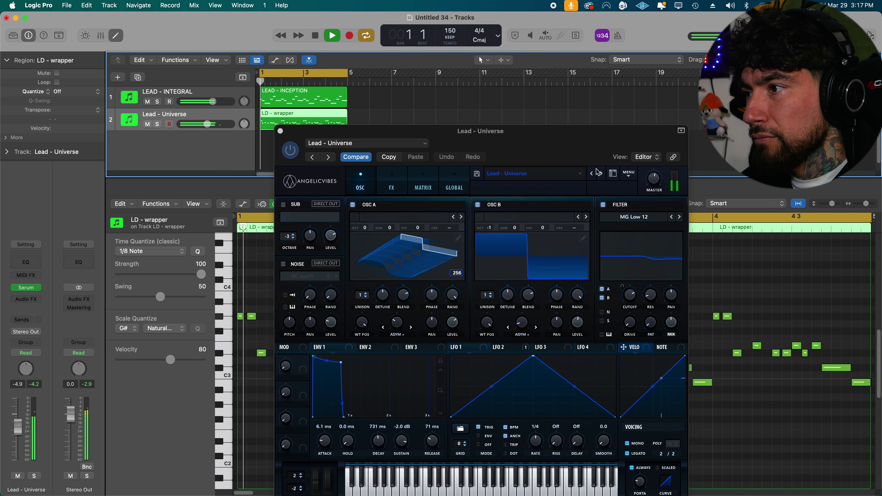
# Browse the preset list and audition LEAD - SYNERGY from the CHRONIC SERUM BANK, followed by Lead - Synk and LEAD - Synth Flute.
pyautogui.click(612, 174)
pyautogui.scroll(5, 422, 293)
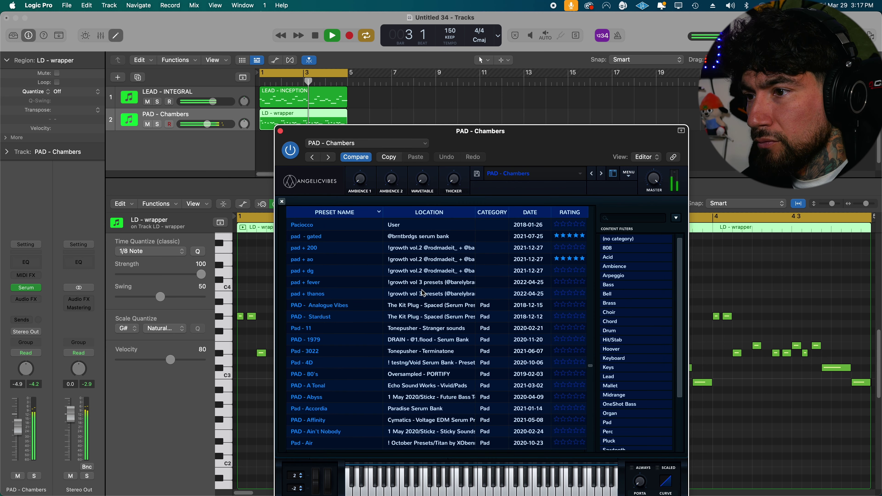
pyautogui.click(578, 174)
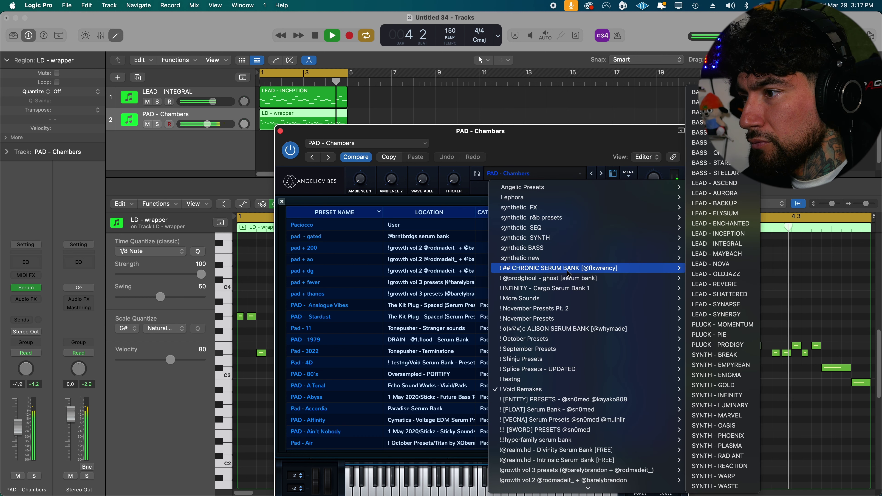
pyautogui.moveTo(677, 267)
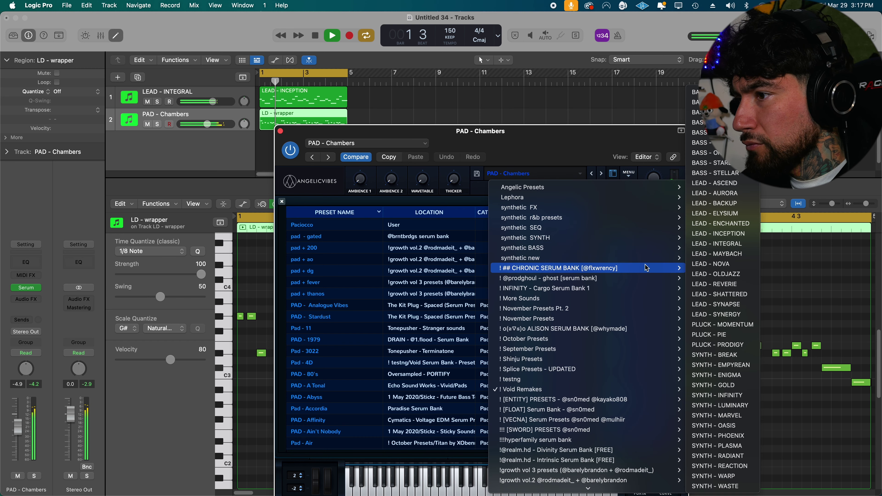
pyautogui.click(718, 314)
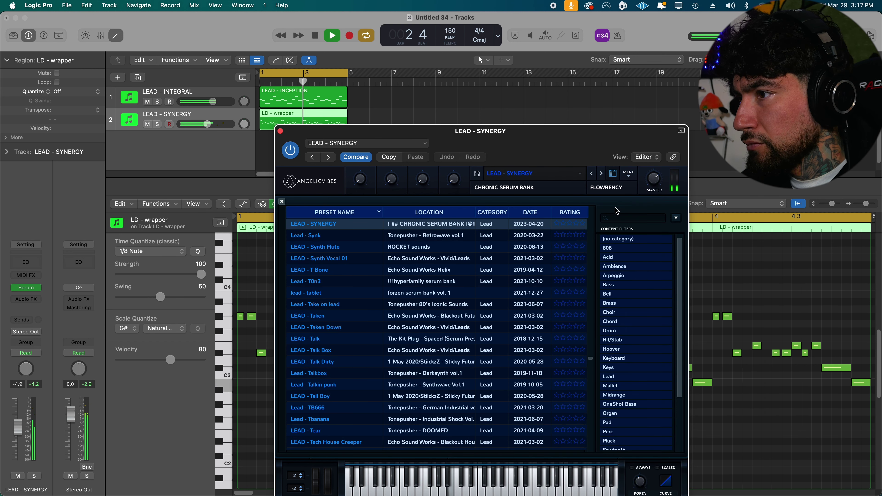
pyautogui.click(601, 173)
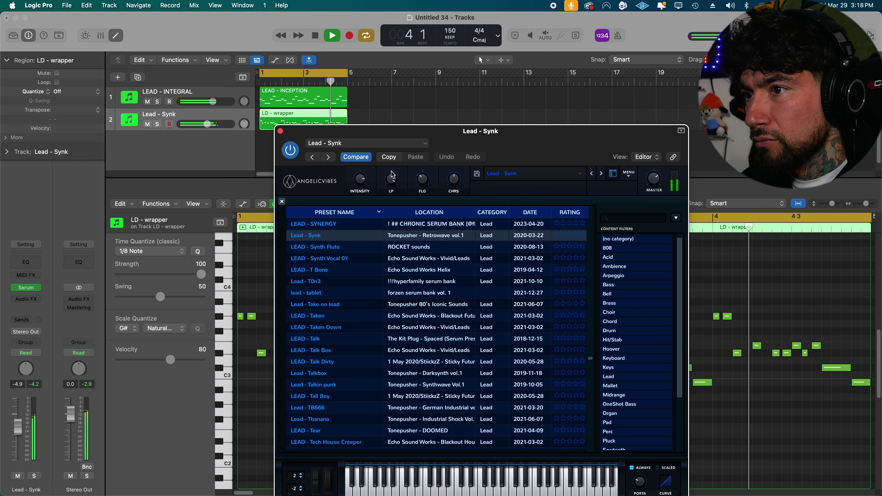
pyautogui.click(601, 173)
pyautogui.click(600, 174)
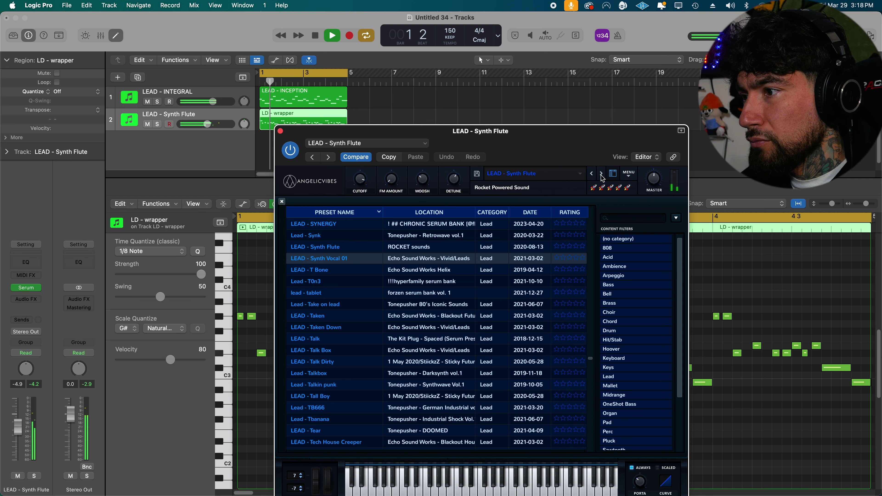
# Load the SYNTH - GOLD preset and insert ShaperBox 3 on the track with a Time shaper.
pyautogui.click(579, 173)
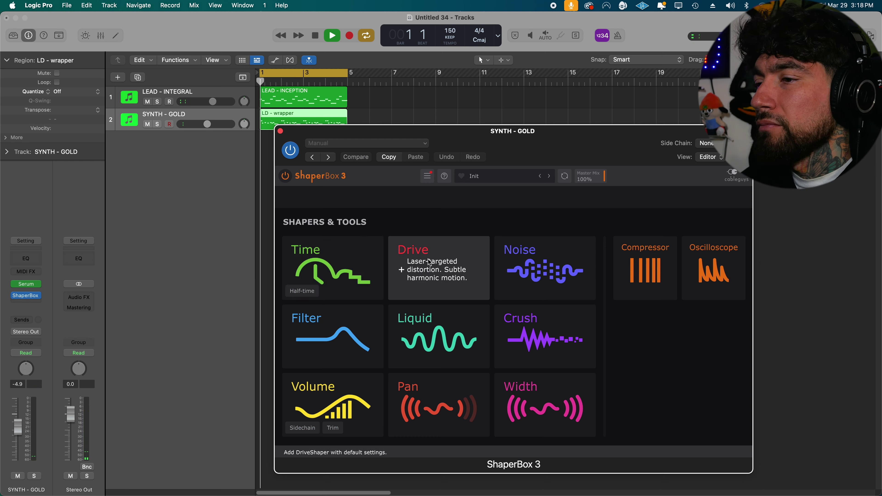
pyautogui.click(333, 268)
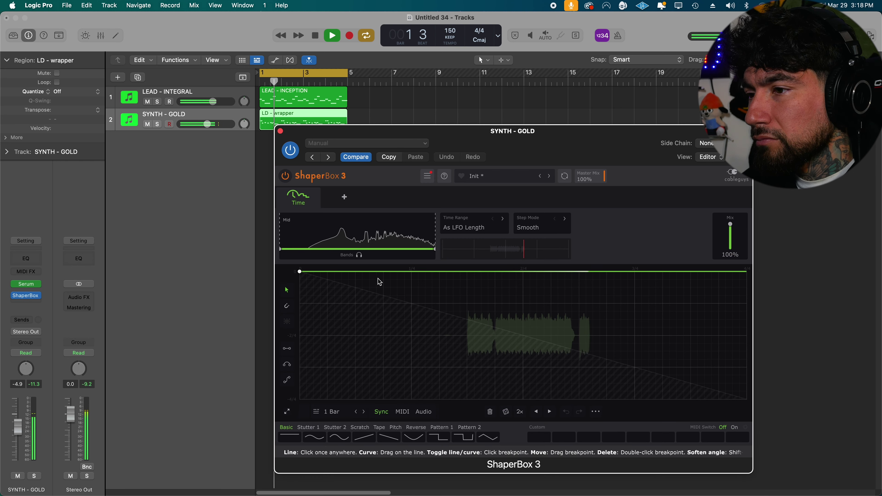
# Shape the Time curve with dips at about 0.76/4 and 1/4, returning to zero offset at about 1.25/4.
pyautogui.click(384, 287)
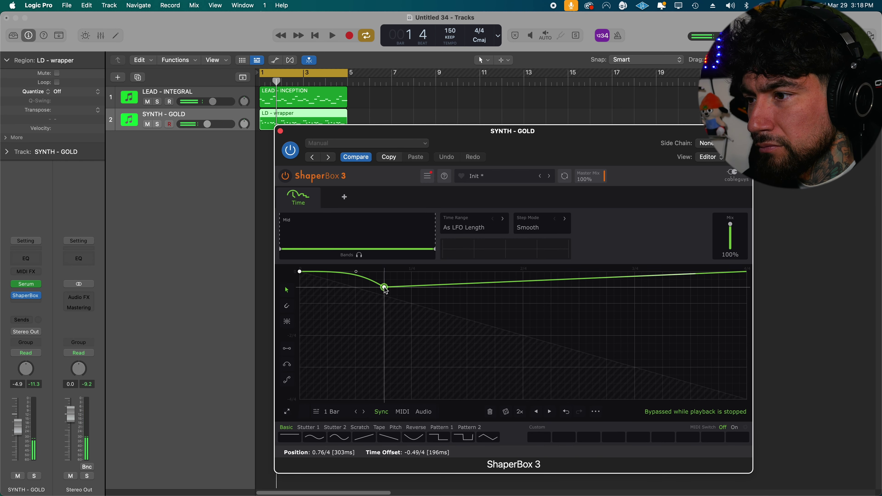
pyautogui.click(393, 272)
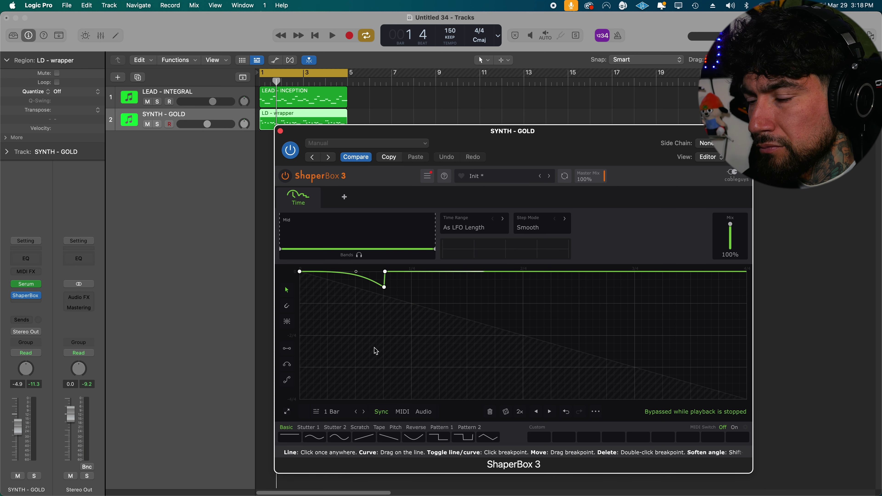
pyautogui.click(412, 302)
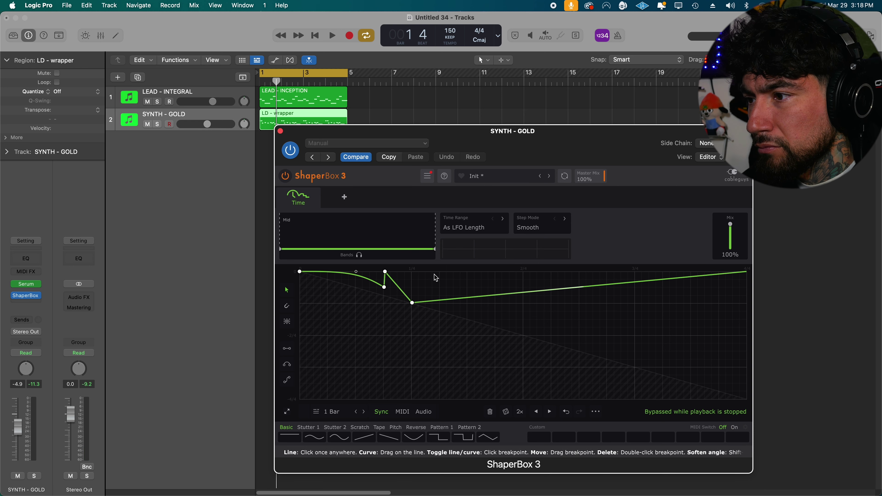
pyautogui.click(412, 273)
pyautogui.click(441, 274)
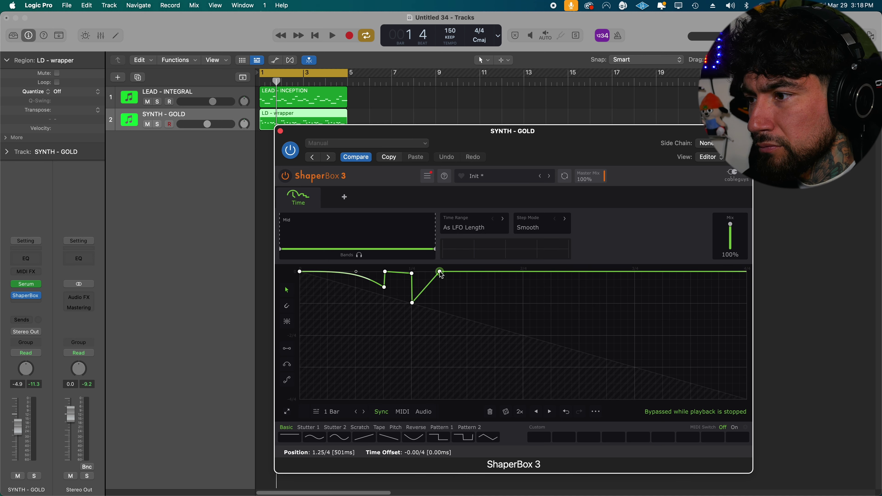
# Add a zero-offset point at about 1.5/4 on the Time curve and audition the loop.
pyautogui.press('space')
pyautogui.click(466, 308)
pyautogui.moveTo(467, 308); pyautogui.dragTo(470, 271)
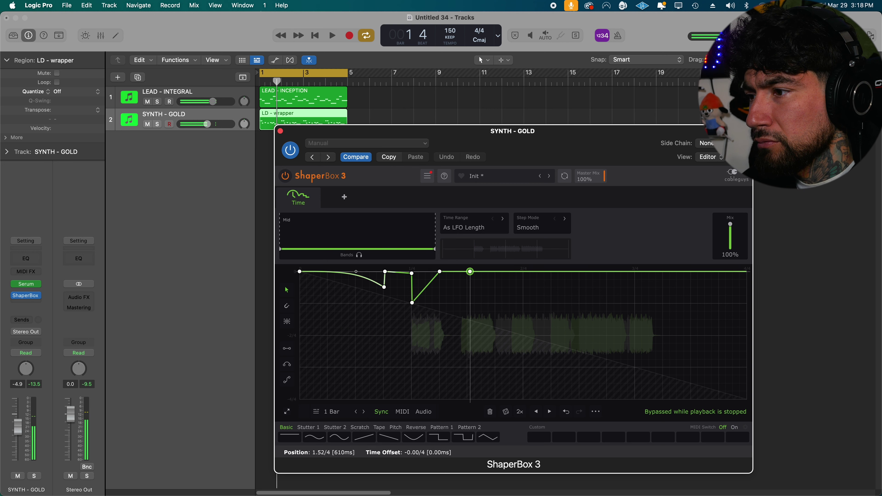
pyautogui.press('space')
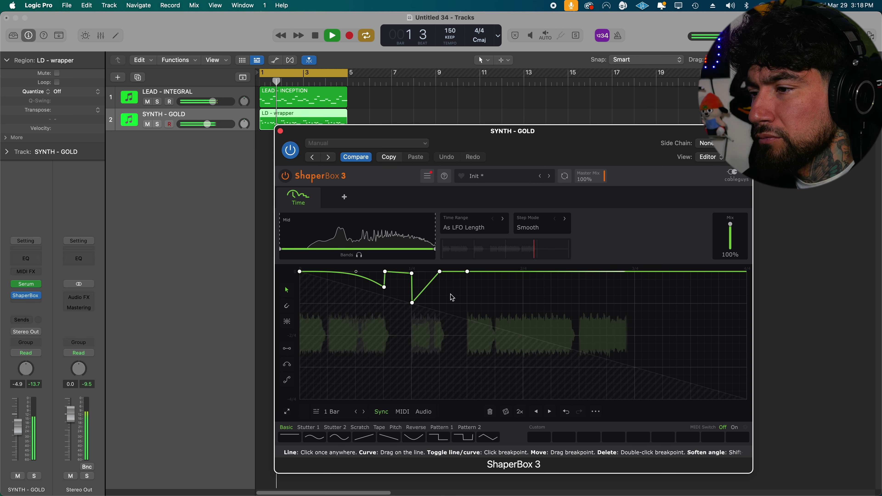
pyautogui.moveTo(282, 241)
pyautogui.mouseDown()
pyautogui.moveTo(325, 240)
pyautogui.moveTo(280, 248)
pyautogui.mouseUp()
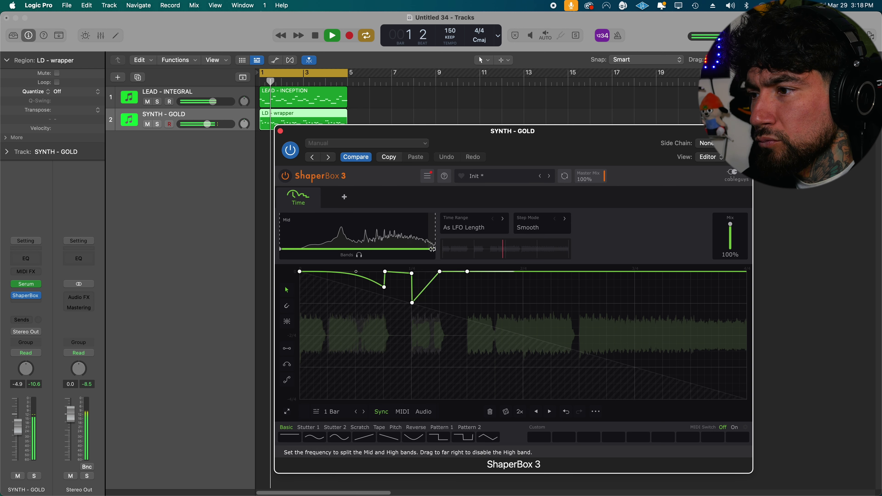
# Add a Pan shaper to ShaperBox and apply the third Basic waveform, a full sine curve.
pyautogui.click(344, 196)
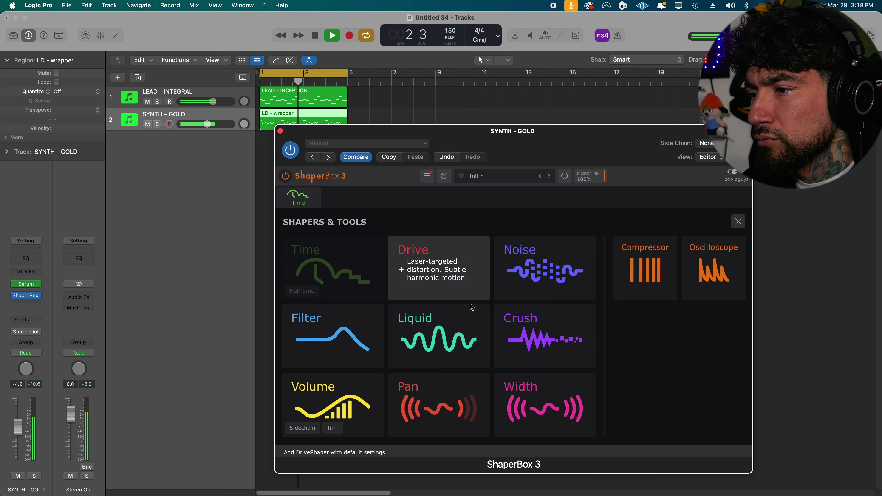
pyautogui.click(445, 386)
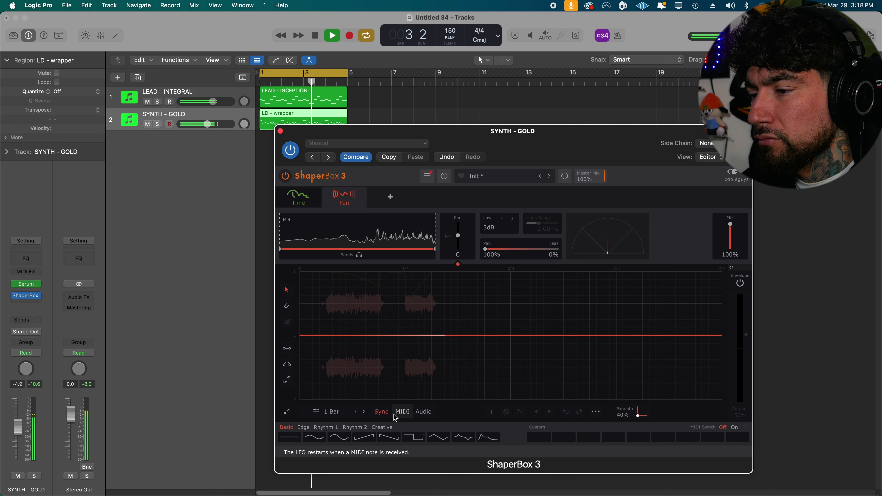
pyautogui.click(344, 438)
# Set the pan LFO length to 1/4 and add a curve point near centre at about 0.99/16.
pyautogui.click(356, 412)
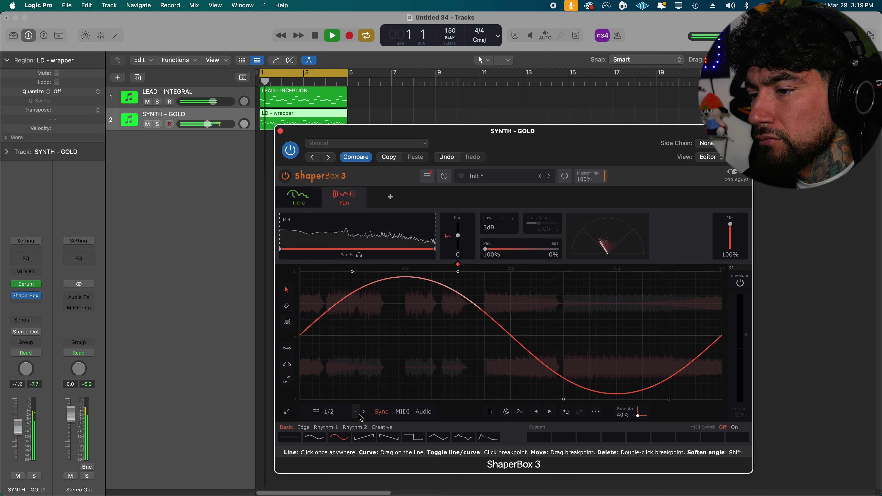
pyautogui.click(356, 412)
pyautogui.click(404, 335)
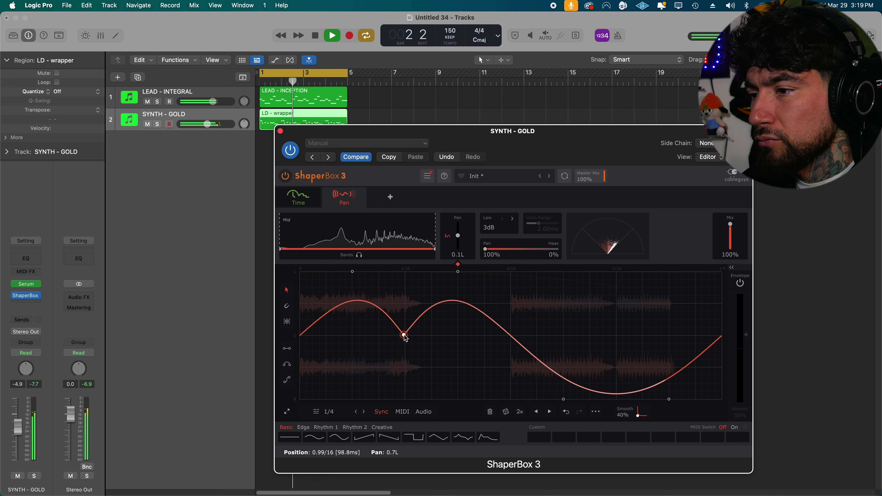
# Add a pan curve point at about 2.99/16 and raise it to halfway above the centre line.
pyautogui.click(615, 337)
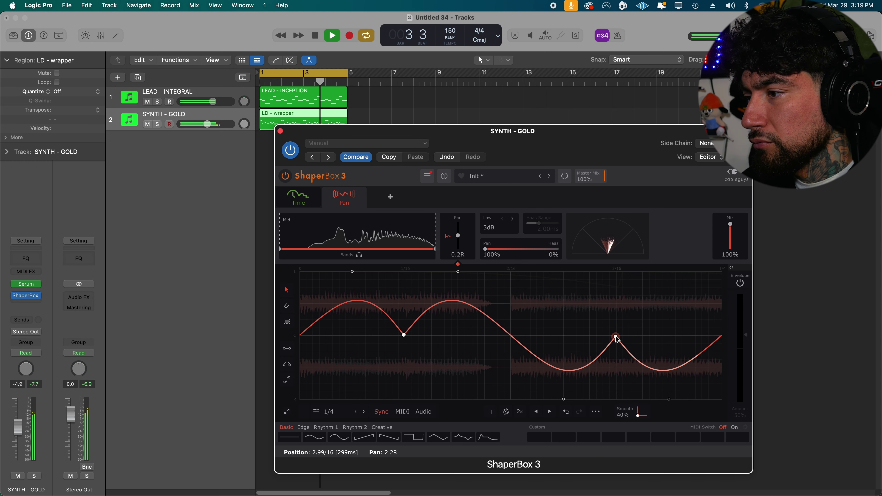
pyautogui.moveTo(616, 338); pyautogui.dragTo(617, 304)
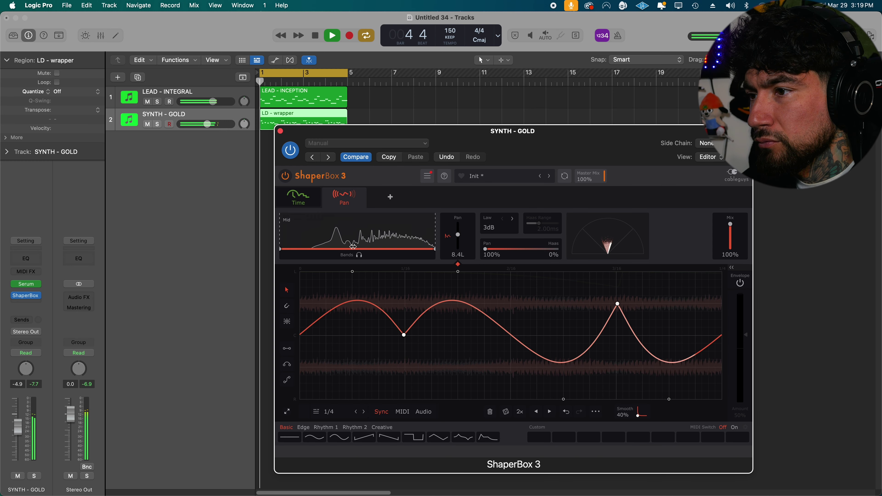
# Add a Noise shaper with the Smooth Chorus type and set its low band split to about 9.72 kHz.
pyautogui.click(391, 197)
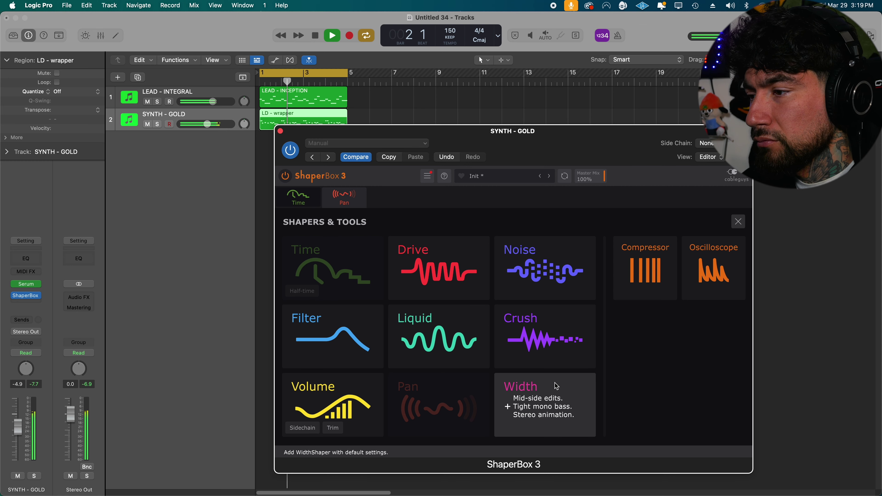
pyautogui.click(542, 264)
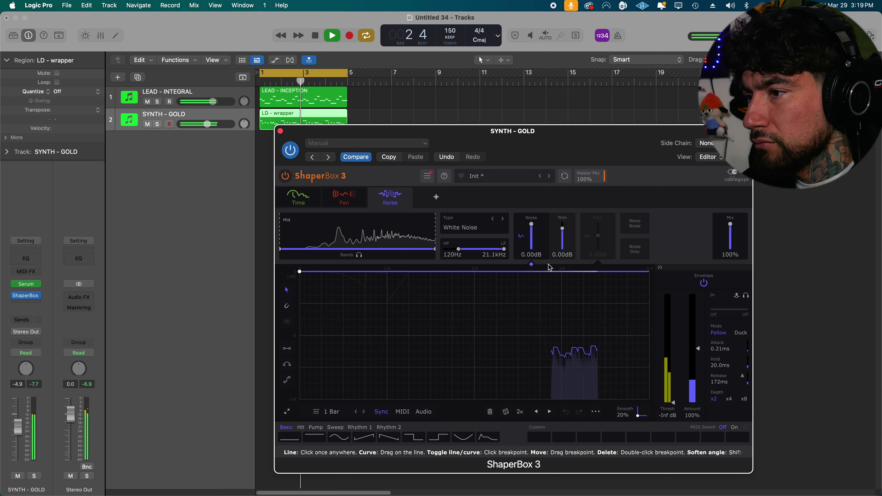
pyautogui.click(478, 225)
pyautogui.click(479, 258)
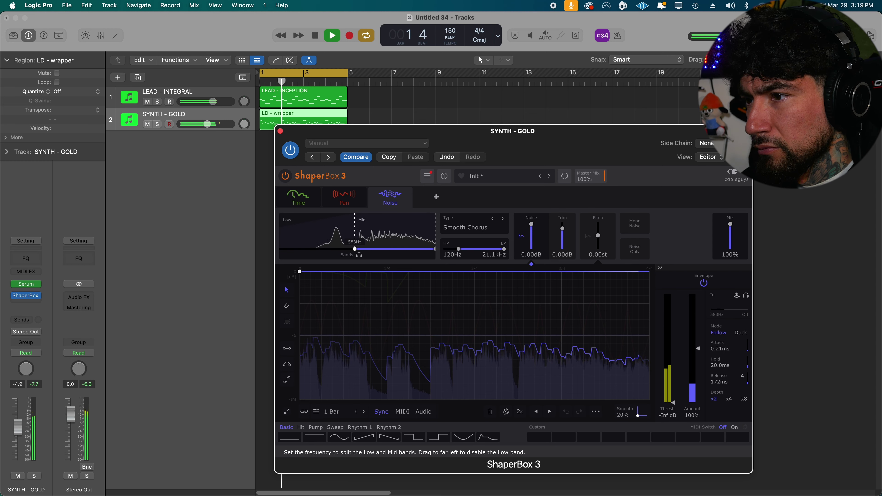
pyautogui.moveTo(411, 249); pyautogui.dragTo(418, 248)
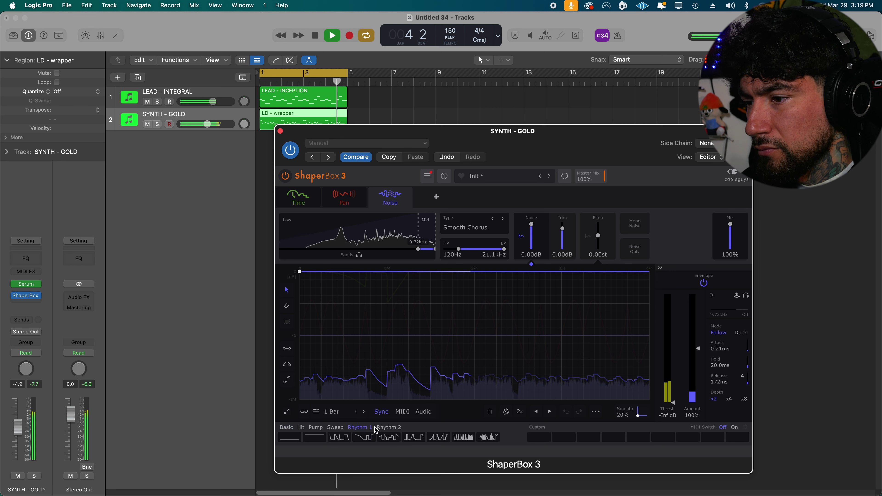
# Randomize the fourth Rhythm 1 waveform on the Noise curve, then reshape it with a full-height point near the middle and a deeper dip after it.
pyautogui.click(358, 440)
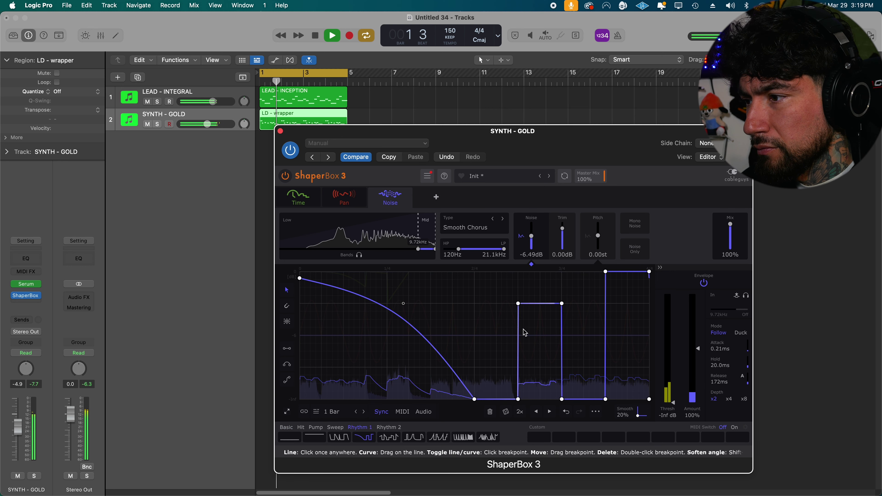
pyautogui.click(505, 412)
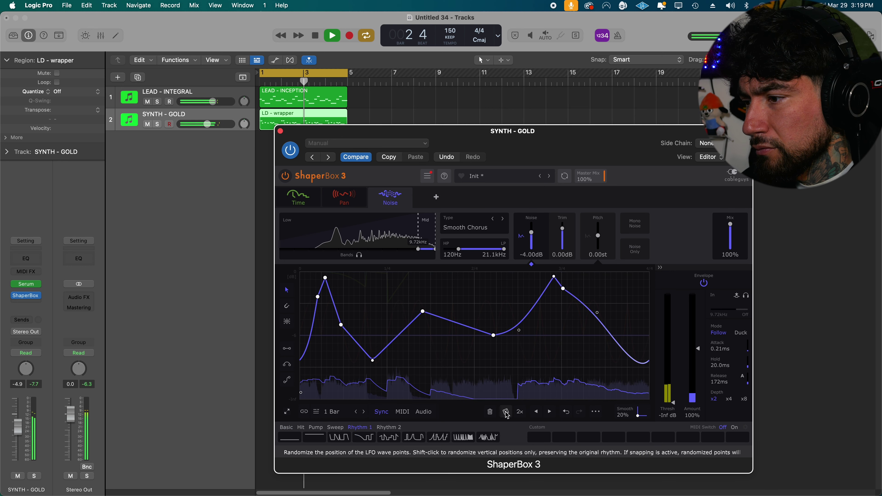
pyautogui.keyDown('shift'); pyautogui.click(485, 312); pyautogui.keyUp('shift')
pyautogui.moveTo(485, 311); pyautogui.dragTo(479, 279)
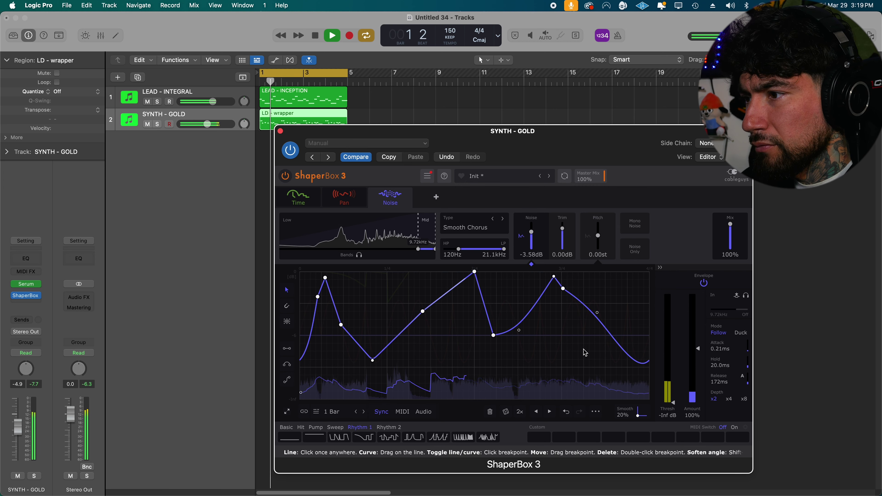
pyautogui.moveTo(521, 333); pyautogui.dragTo(536, 364)
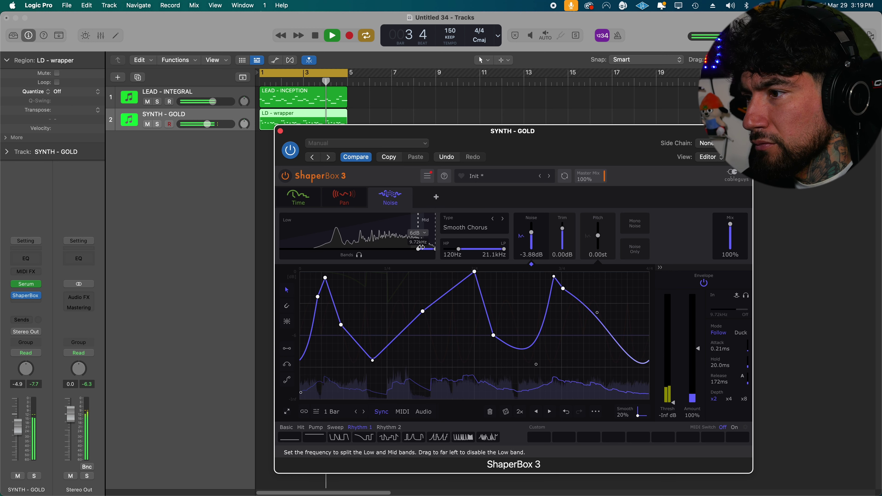
pyautogui.moveTo(358, 250); pyautogui.dragTo(369, 249)
# Add a Width shaper and limit its mid band to the range from 233 Hz to 2.75 kHz.
pyautogui.click(443, 200)
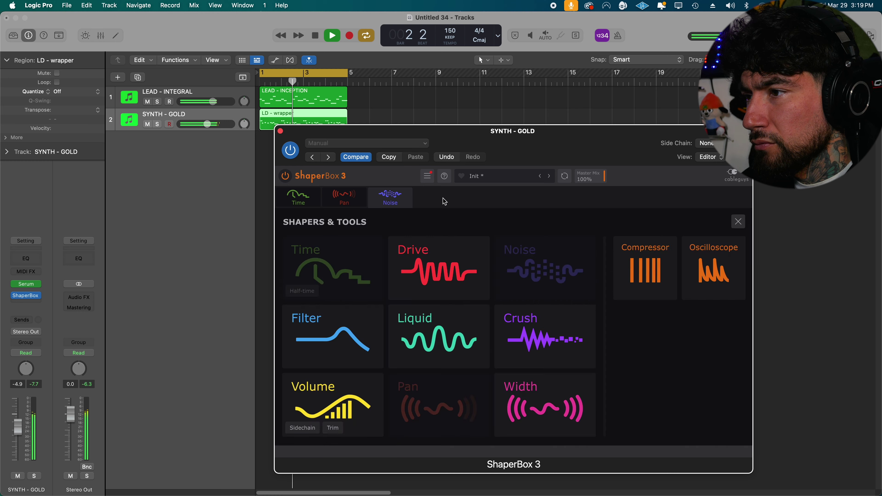
pyautogui.click(559, 397)
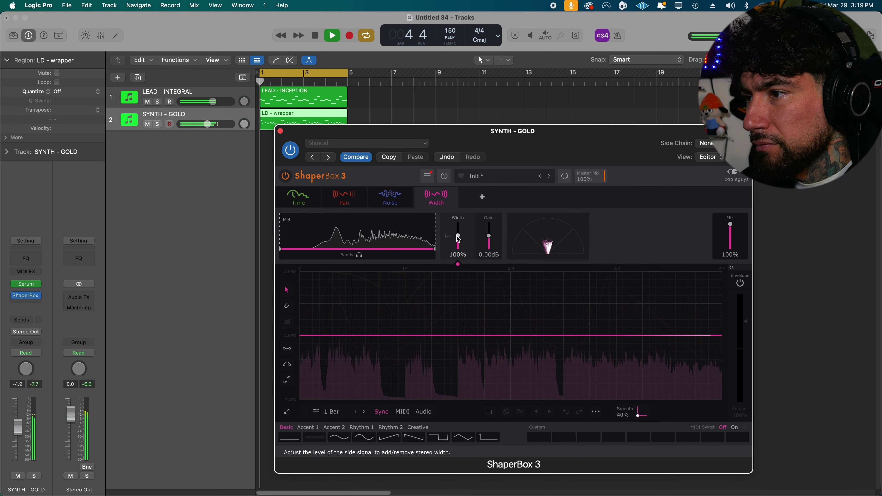
pyautogui.moveTo(280, 249); pyautogui.dragTo(334, 249)
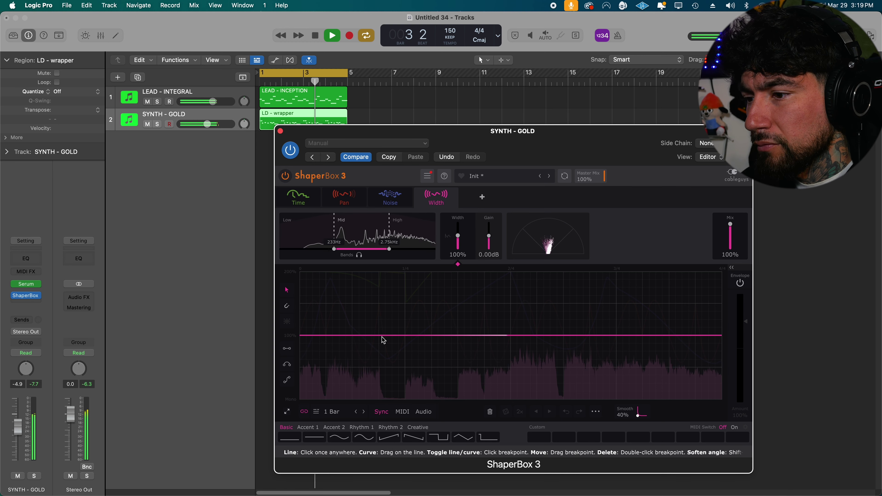
# Apply the fourth Accent 1 waveform, with two short raised blocks, to the Width curve.
pyautogui.click(387, 428)
pyautogui.click(313, 428)
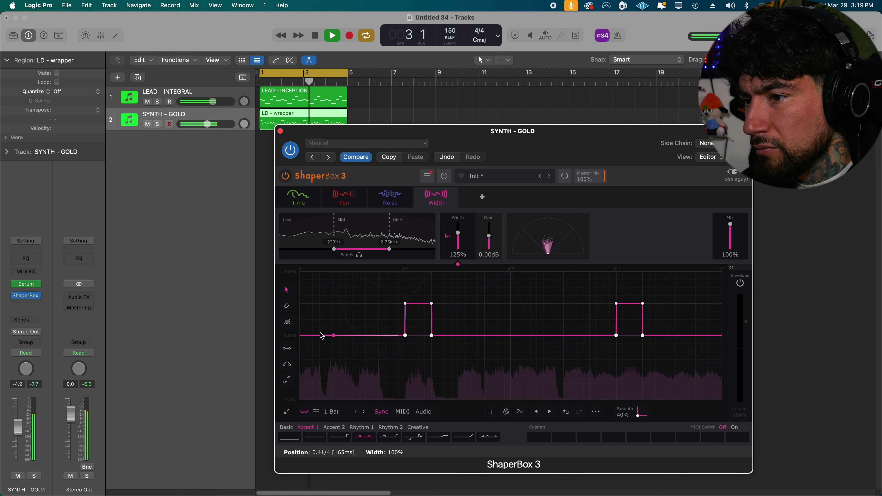
pyautogui.click(290, 325)
pyautogui.click(505, 352)
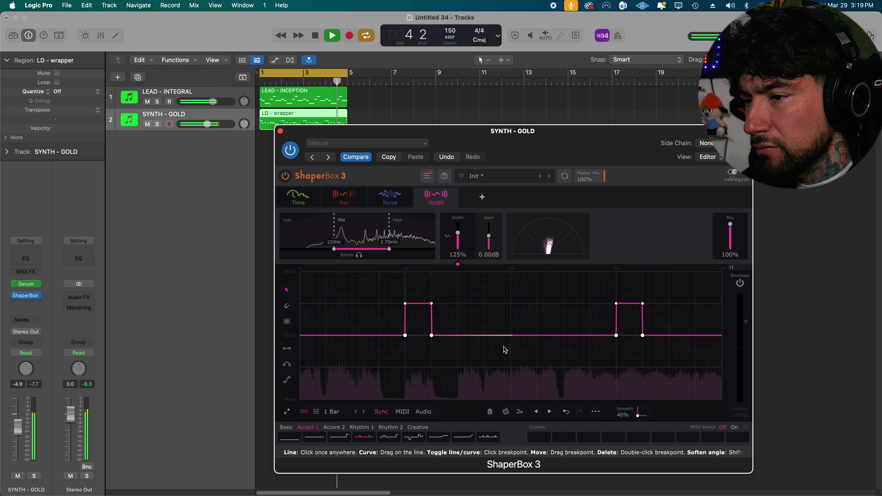
# Add a wider raised block at 150% width ending at about 2.25/4, between the two existing blocks, with base points at 100%.
pyautogui.click(485, 304)
pyautogui.click(537, 303)
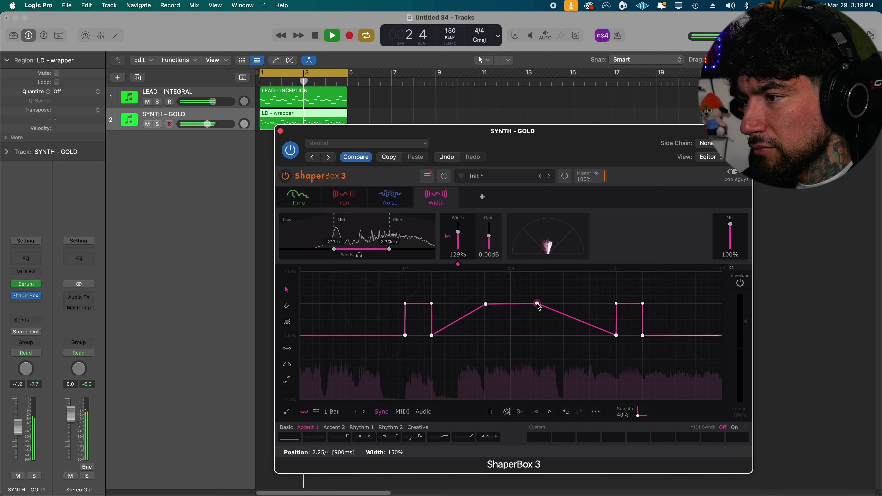
pyautogui.click(563, 336)
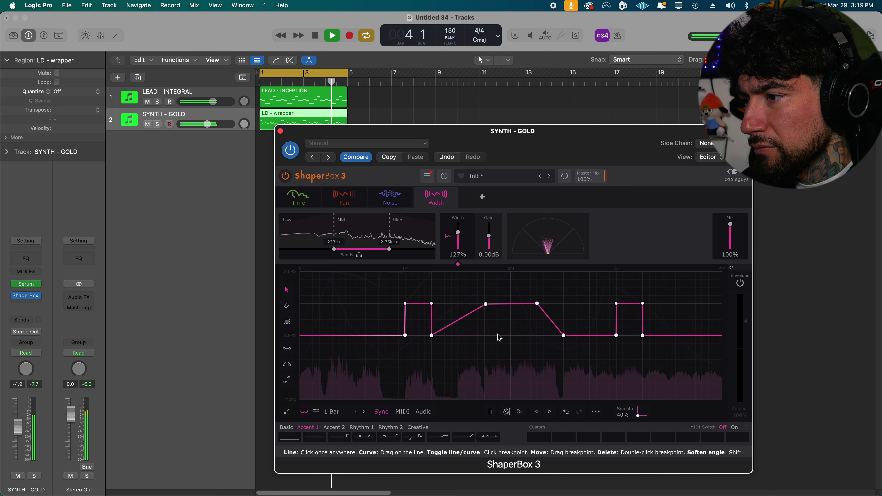
pyautogui.click(484, 335)
pyautogui.click(537, 336)
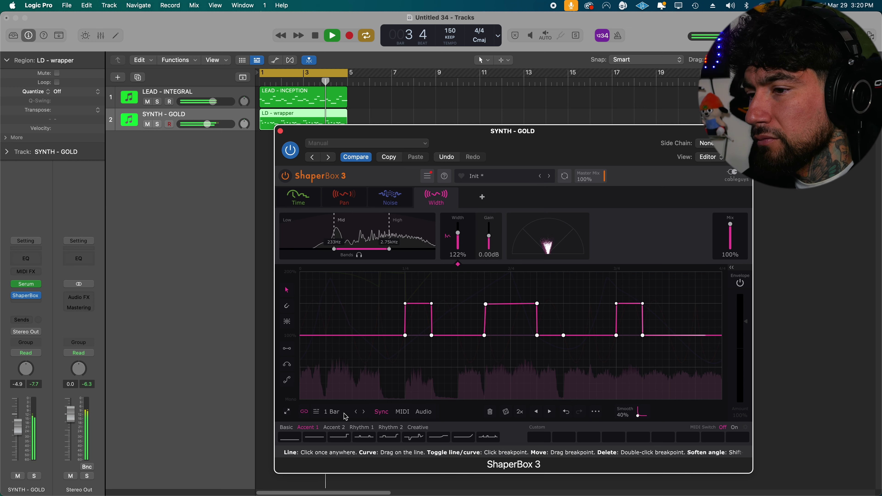
# Set the Width LFO length to 1/16 and raise the overall Width level so the whole curve sits higher.
pyautogui.click(356, 412)
pyautogui.click(355, 412)
pyautogui.click(355, 412)
pyautogui.click(355, 412)
pyautogui.moveTo(458, 234); pyautogui.dragTo(458, 229)
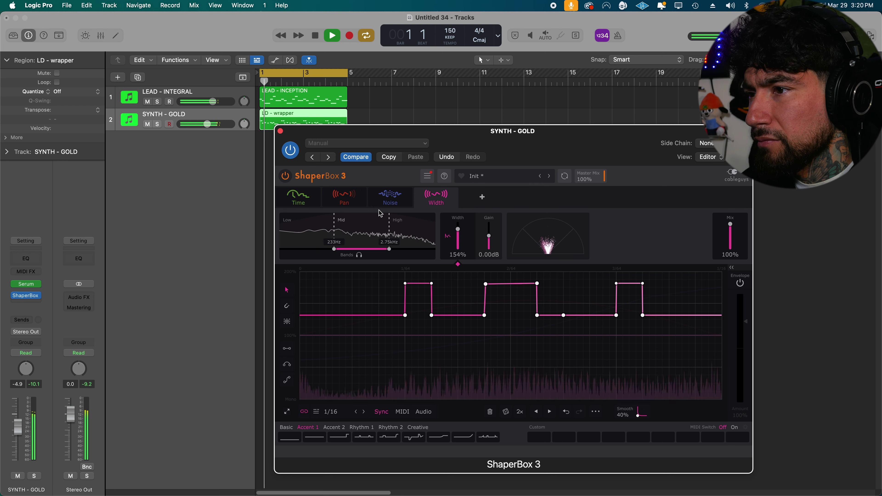
# Add a zero-offset point at 3.00/4 on the Time curve, followed by a deep dip shortly after it.
pyautogui.click(311, 205)
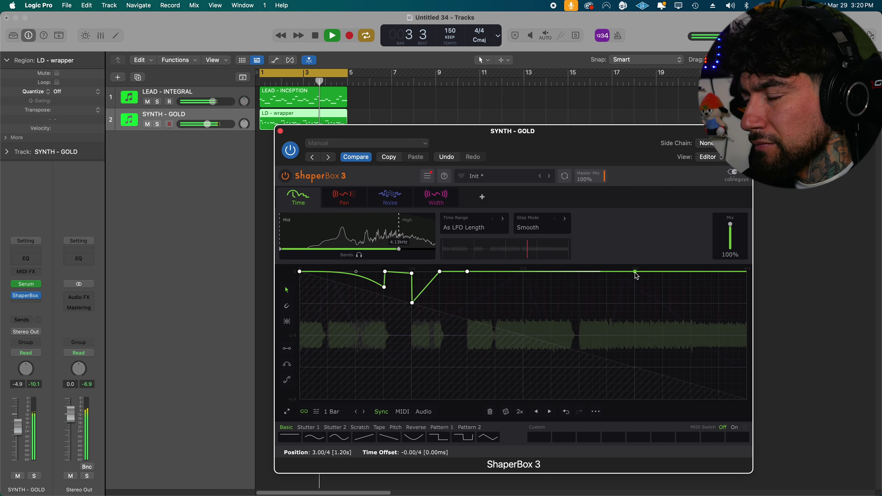
pyautogui.click(663, 366)
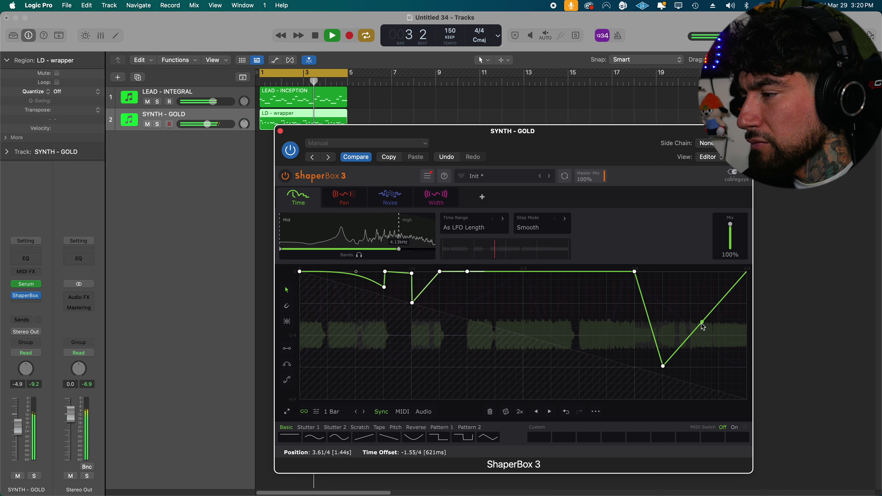
pyautogui.moveTo(698, 310); pyautogui.dragTo(690, 304)
pyautogui.rightClick(689, 303)
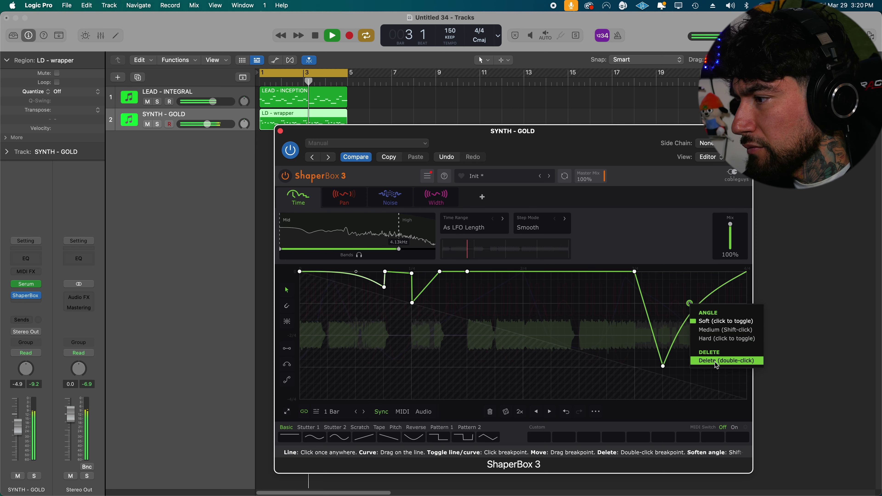
pyautogui.click(717, 375)
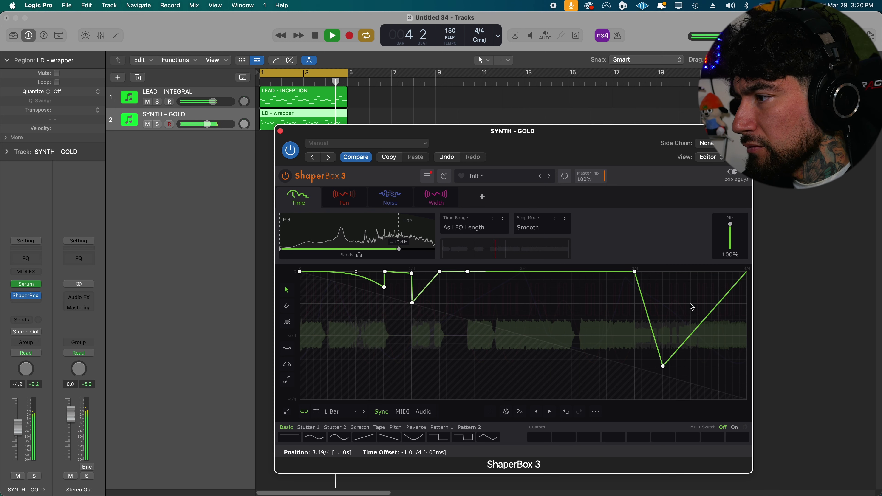
# Reshape the Time curve's final rise with a peak at about 3.51/4 and a shallow dip midway between it and the end.
pyautogui.moveTo(690, 308); pyautogui.dragTo(686, 292)
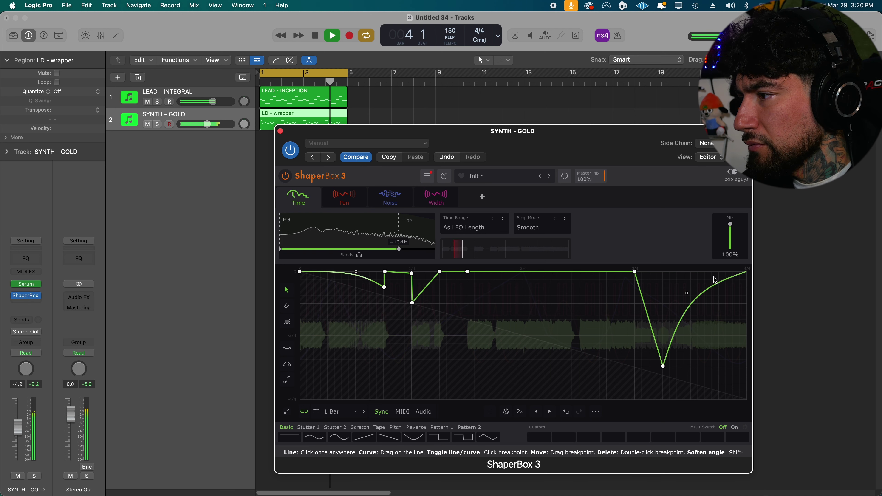
pyautogui.click(691, 279)
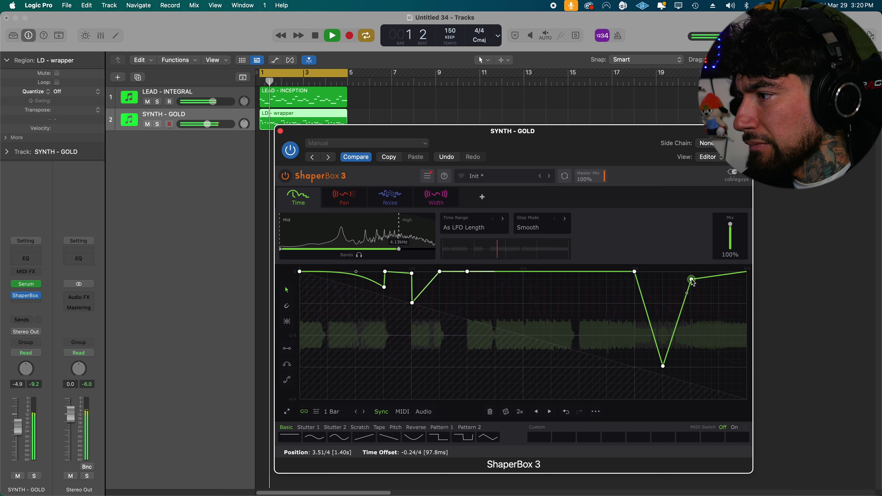
pyautogui.click(714, 304)
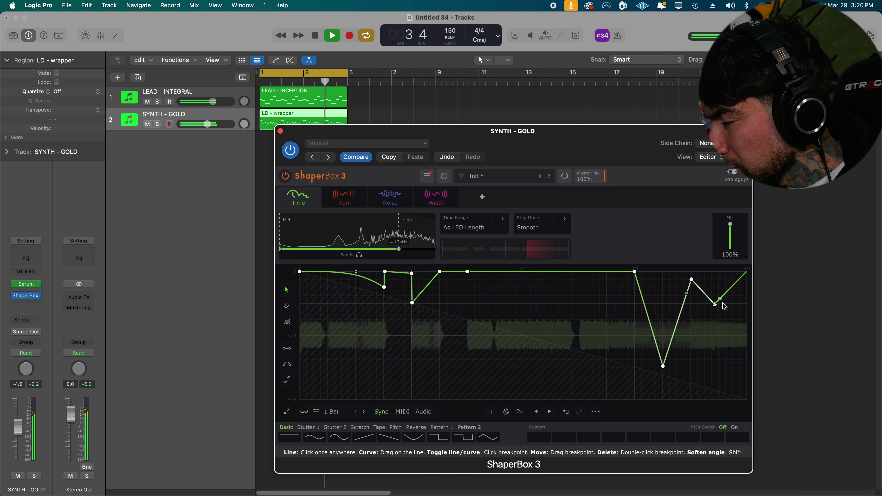
pyautogui.moveTo(715, 302)
pyautogui.mouseDown()
pyautogui.moveTo(729, 301)
pyautogui.moveTo(716, 303)
pyautogui.mouseUp()
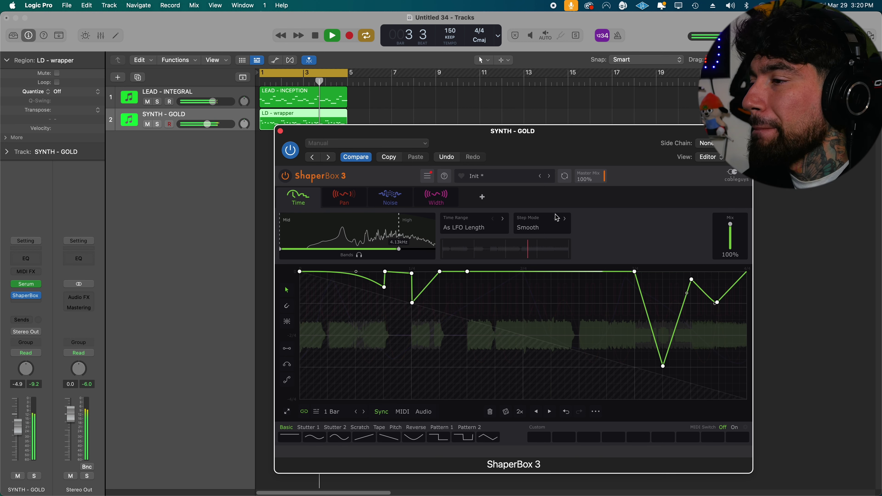
# Save the ShaperBox settings as the preset "re start LD" and close the plug-in window.
pyautogui.press('space')
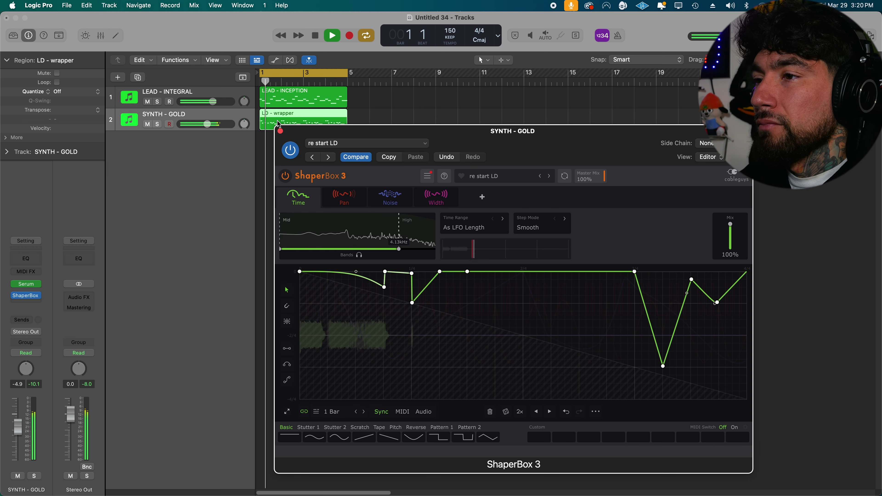
pyautogui.click(280, 130)
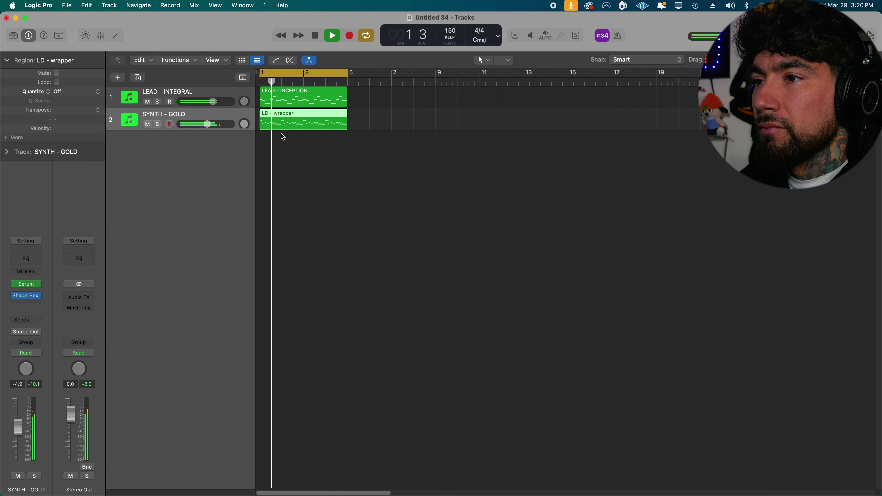
# Create a third software instrument track with an empty MIDI region extended from bar 1 to bar 5.
pyautogui.click(118, 77)
pyautogui.press('Return')
pyautogui.rightClick(377, 142)
pyautogui.click(386, 148)
pyautogui.moveTo(385, 147); pyautogui.dragTo(450, 147)
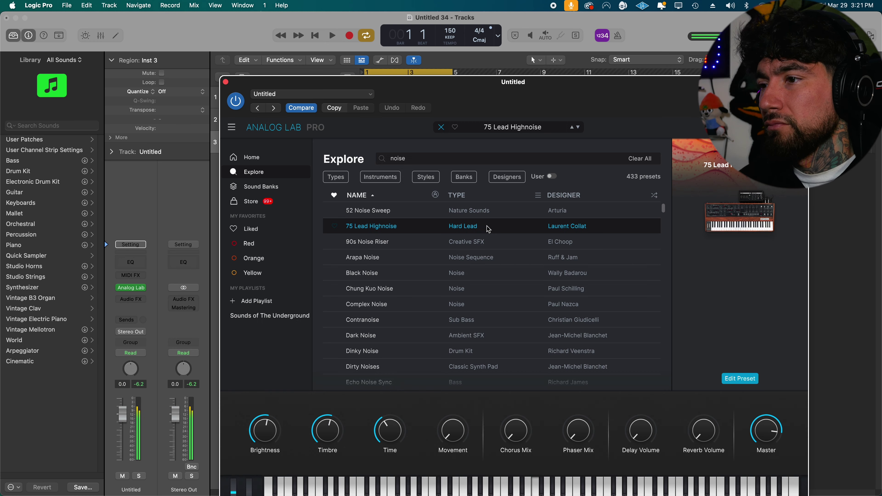
# Load the 90s Noise Riser preset in Analog Lab and close the plug-in window.
pyautogui.press('Down')
pyautogui.moveTo(487, 117); pyautogui.dragTo(560, 178)
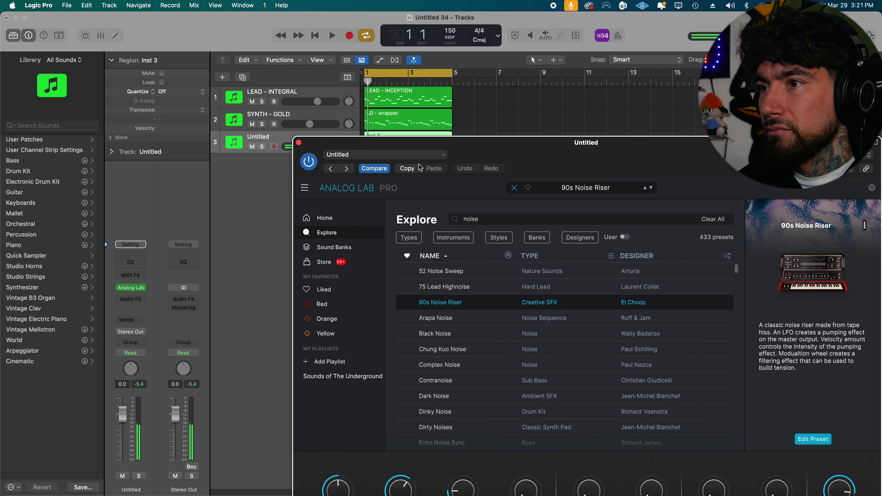
pyautogui.click(299, 143)
# Set the region's time quantize to 1/1 Note, add a note just below C3 at bar 1 and lengthen it across the whole region.
pyautogui.press('e')
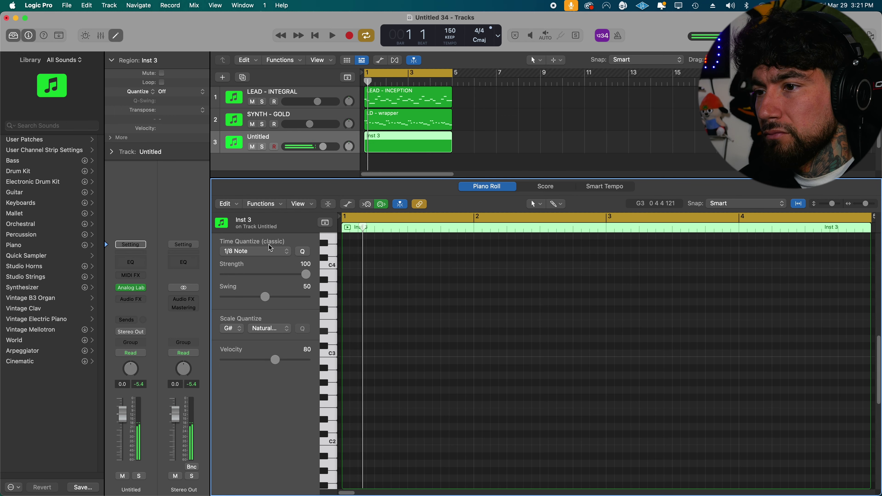
pyautogui.click(282, 257)
pyautogui.click(295, 208)
pyautogui.click(365, 359)
pyautogui.press('space')
pyautogui.moveTo(499, 349); pyautogui.dragTo(463, 388)
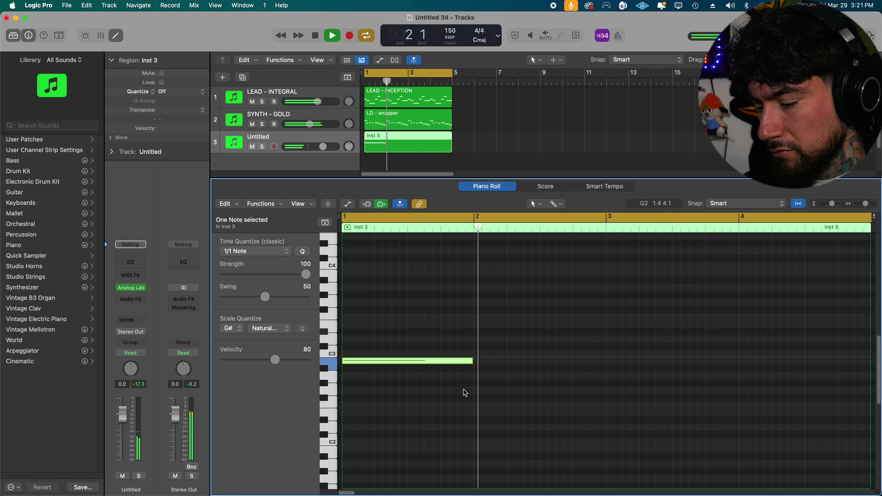
pyautogui.hotkey('shift', '\\')
# Show the mixer and solo the third track to audition the noise riser alone.
pyautogui.press('x')
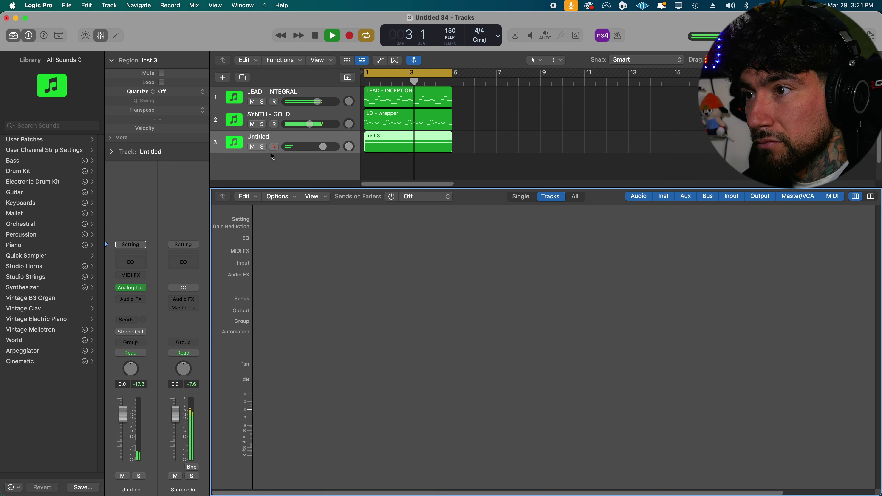
pyautogui.click(263, 147)
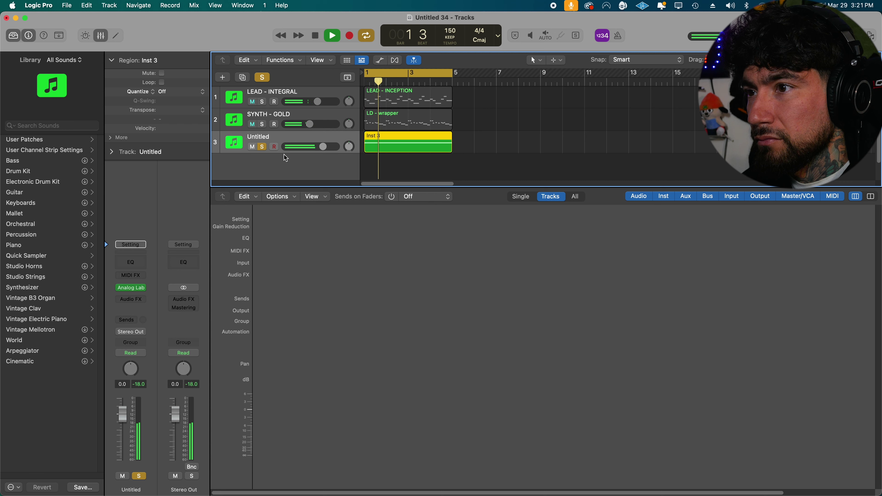
# Hide the mixer, insert Portal on the soloed third track with the Guitar Lover preset and close the plug-in window.
pyautogui.click(264, 149)
pyautogui.press('x')
pyautogui.press('x')
pyautogui.press('x')
pyautogui.press('space')
pyautogui.press('space')
pyautogui.click(140, 299)
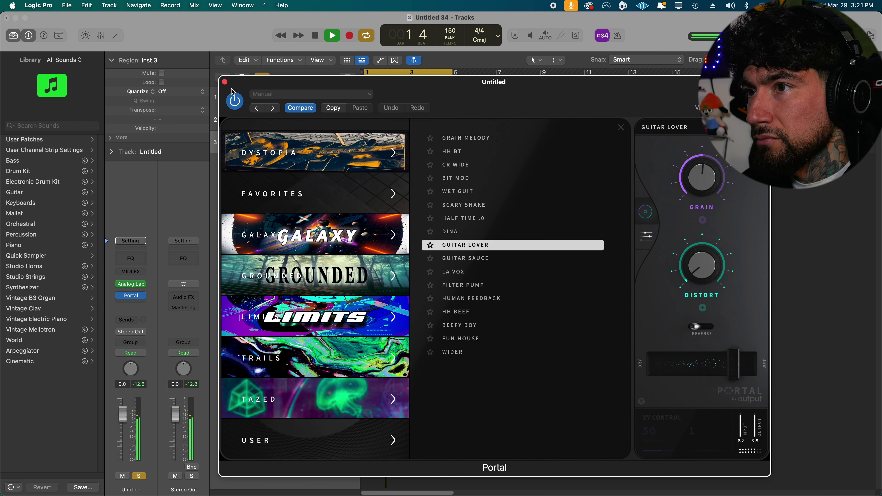
pyautogui.click(225, 83)
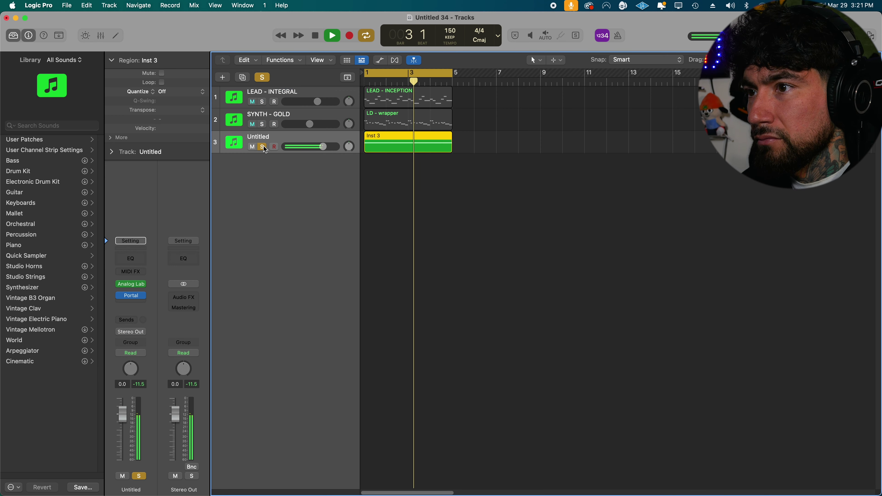
# Insert Thermal after Portal, load the Vox Churn preset from the Rhythmic category and lower its dry/wet mix slightly.
pyautogui.click(131, 303)
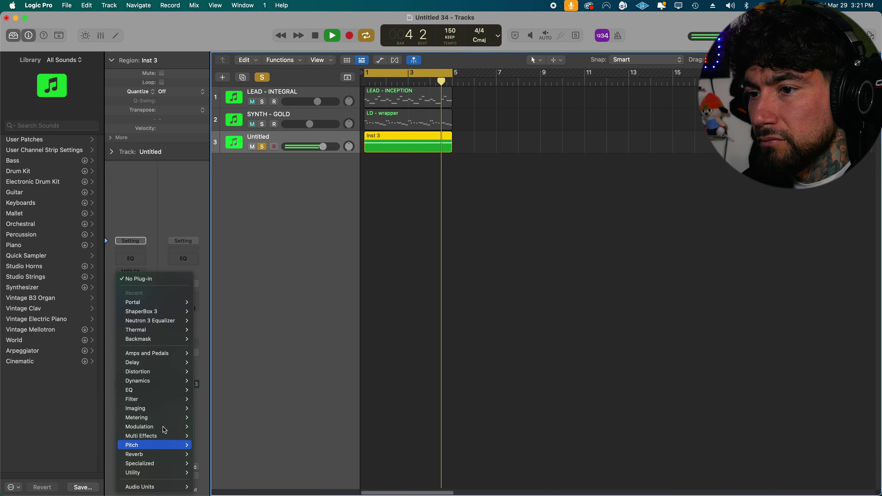
pyautogui.moveTo(156, 329)
pyautogui.click(204, 330)
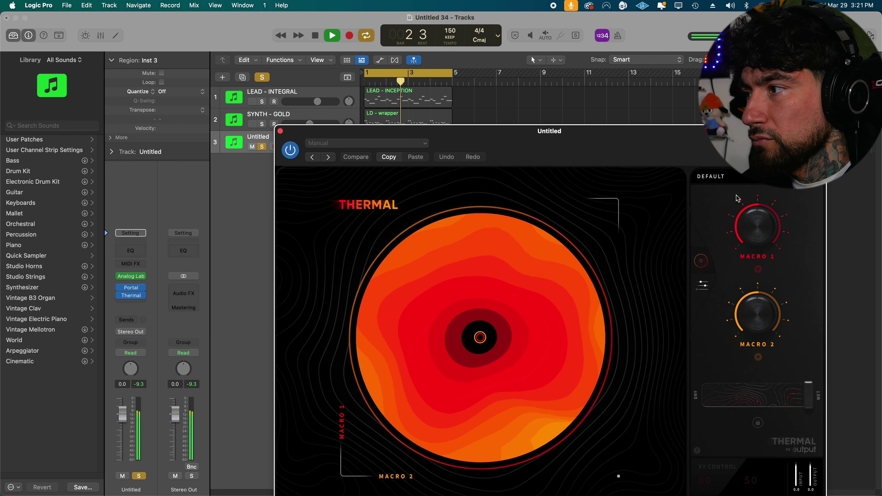
pyautogui.click(724, 177)
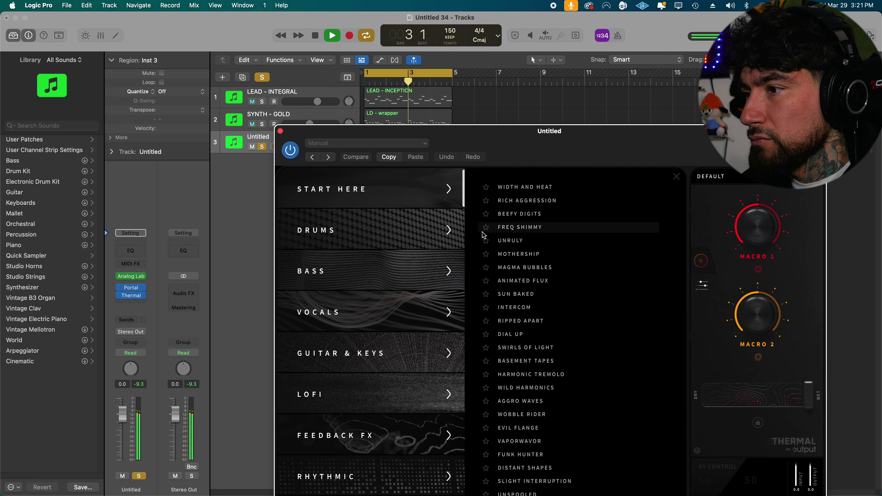
pyautogui.scroll(-5, 369, 280)
pyautogui.click(366, 292)
pyautogui.click(523, 280)
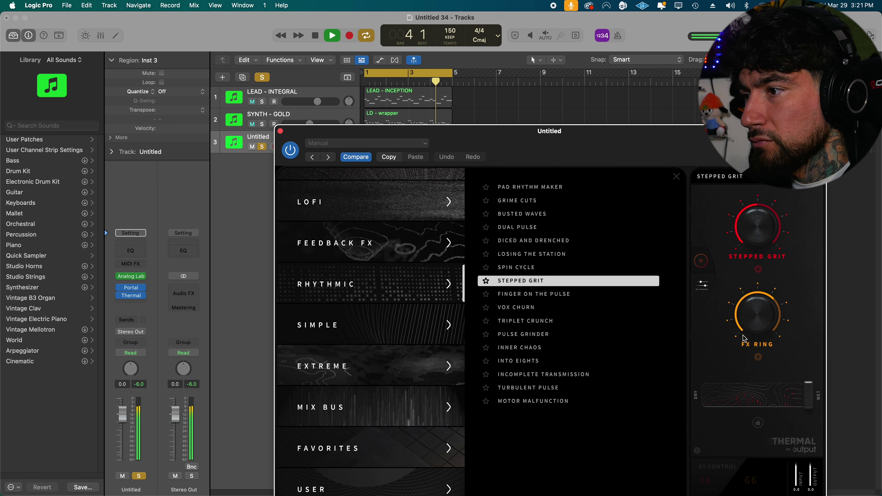
pyautogui.click(557, 308)
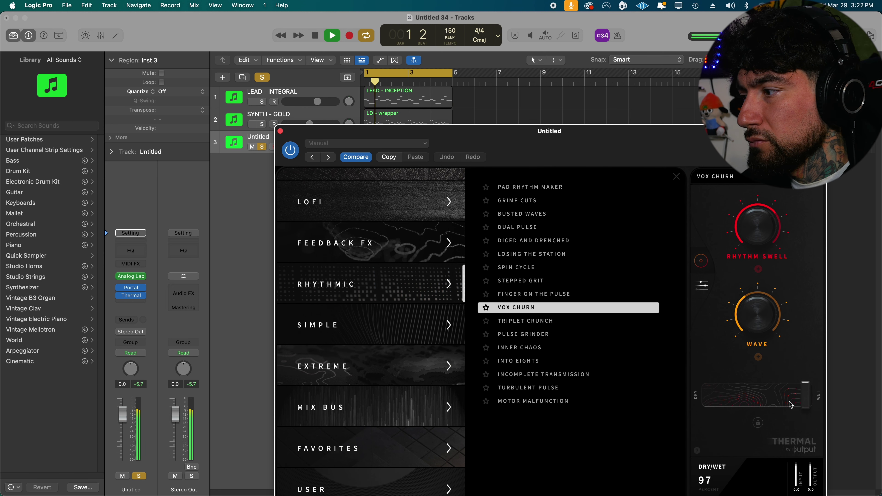
pyautogui.click(280, 132)
# Set the noise riser track's volume to -3.6 dB with solo off and add a fourth software instrument track.
pyautogui.click(262, 147)
pyautogui.moveTo(305, 149); pyautogui.dragTo(297, 148)
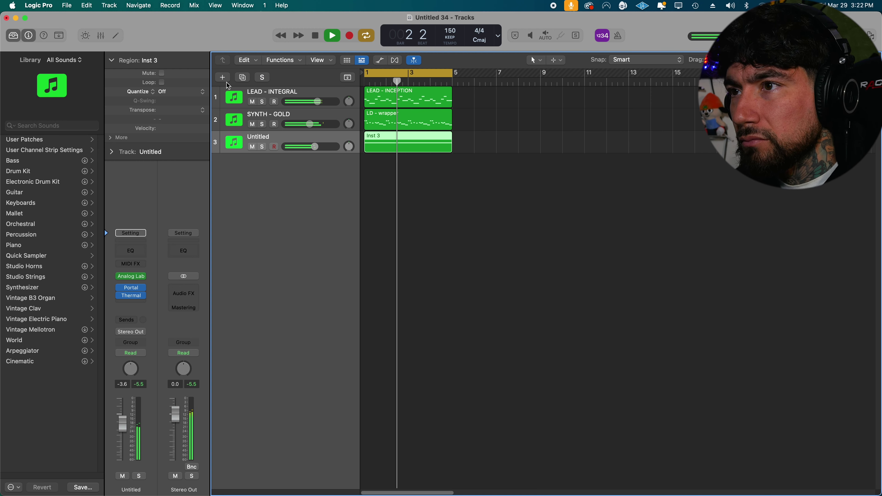
pyautogui.click(223, 77)
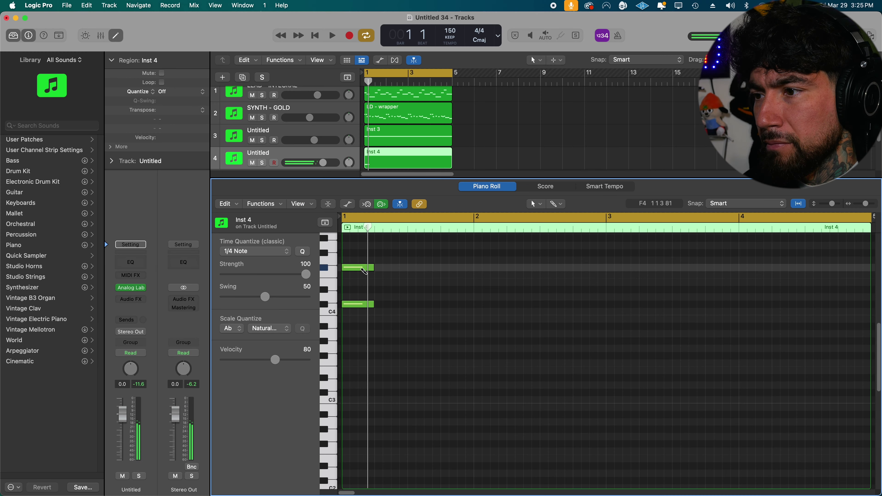
# Build the opening chord at bar 1 of the fourth track's region from C#3, C#4 and a slightly delayed G#4.
pyautogui.press('space')
pyautogui.keyDown('super'); pyautogui.click(358, 267); pyautogui.keyUp('super')
pyautogui.keyDown('super'); pyautogui.click(356, 253); pyautogui.keyUp('super')
pyautogui.press('space')
pyautogui.press('space')
pyautogui.keyDown('super'); pyautogui.click(354, 304); pyautogui.keyUp('super')
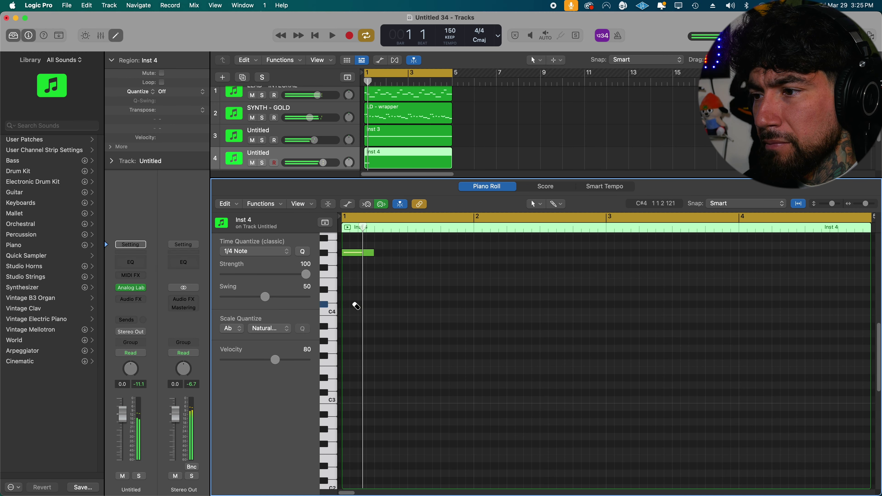
pyautogui.click(356, 305)
pyautogui.press('space')
pyautogui.click(358, 352)
pyautogui.moveTo(359, 350); pyautogui.dragTo(357, 385)
pyautogui.scroll(2, 357, 382)
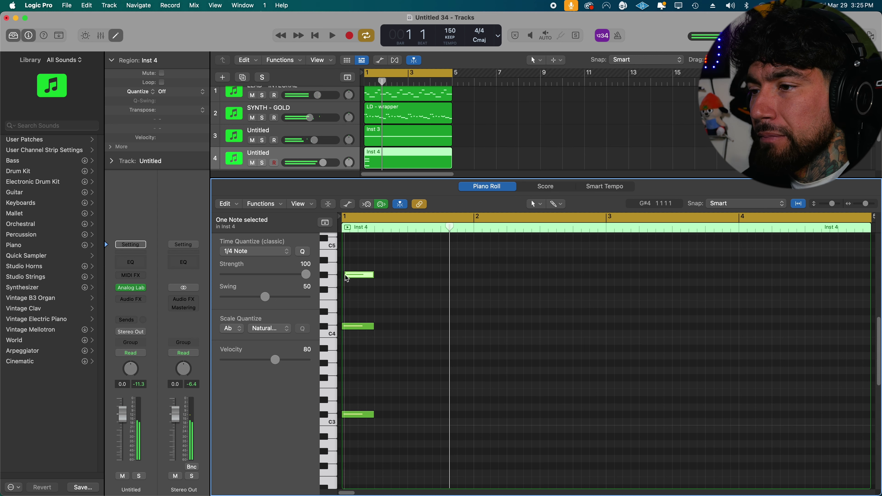
# Add an E4 on beat 3 and a D#4 on beat 4 of bar 1, auditioning the phrase.
pyautogui.press('space')
pyautogui.moveTo(420, 254); pyautogui.dragTo(421, 308)
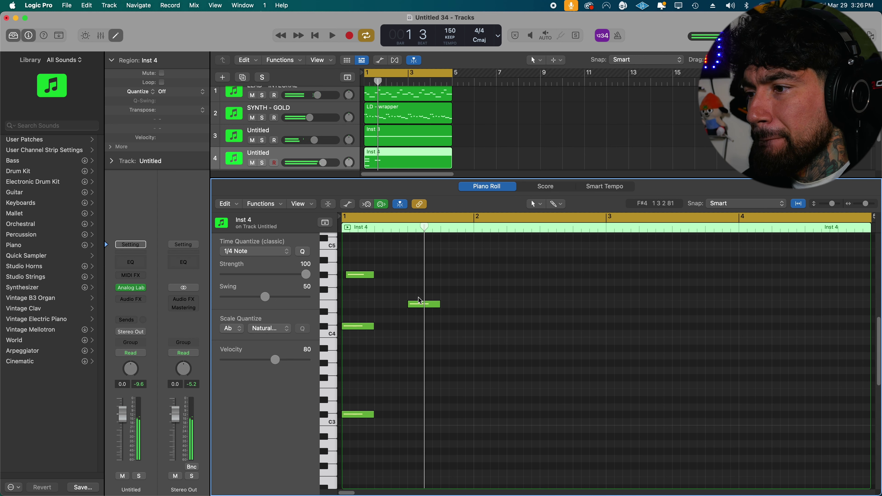
pyautogui.click(446, 311)
pyautogui.press('space')
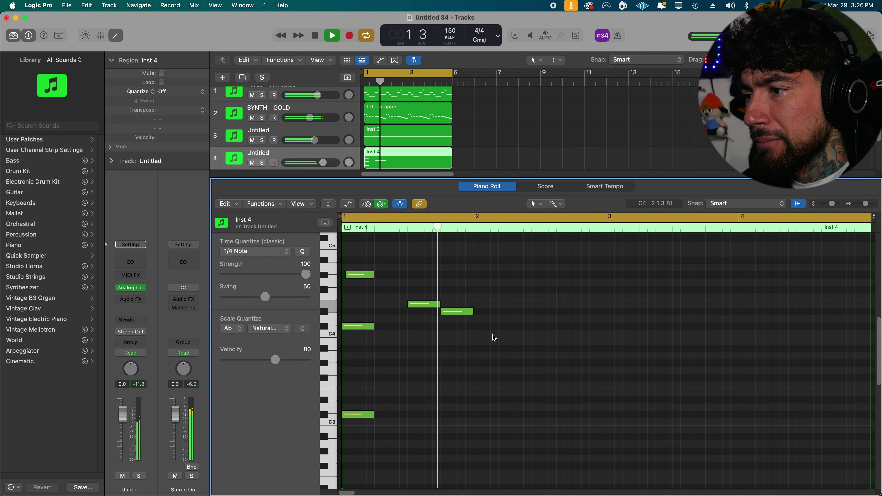
# Repeat the bar 1 notes into bar 2 and add a G#3 on beat 4 of bar 2.
pyautogui.press('super+a')
pyautogui.press('super+r')
pyautogui.click(505, 351)
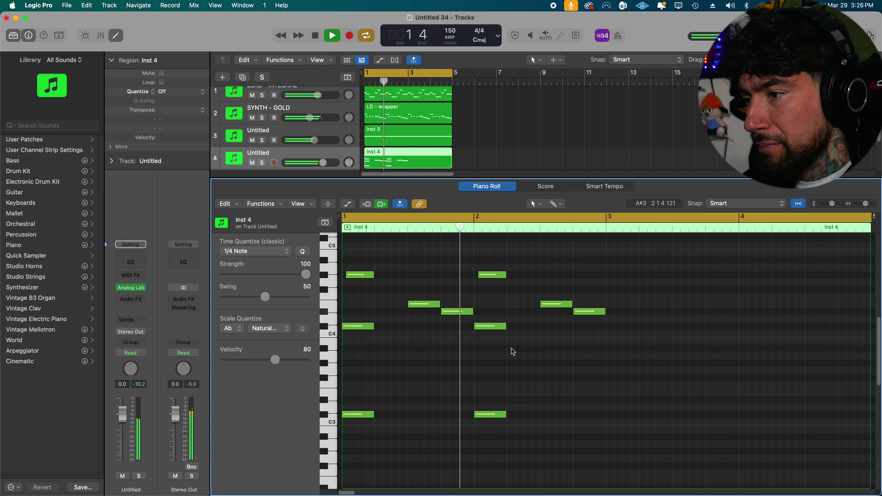
pyautogui.press('space')
pyautogui.click(580, 377)
pyautogui.moveTo(583, 371); pyautogui.dragTo(585, 359)
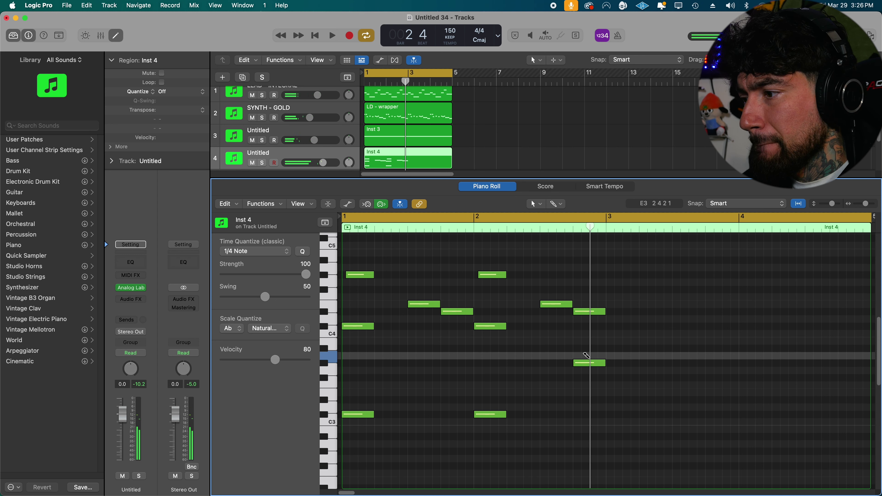
pyautogui.press('space')
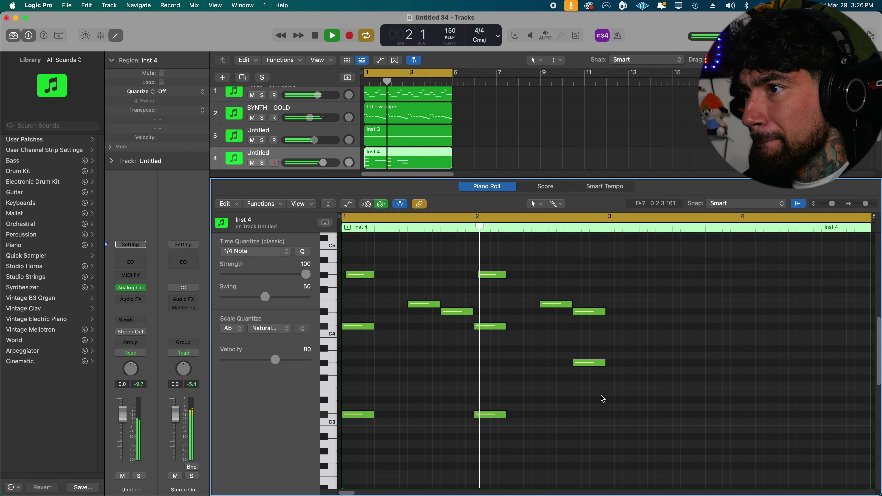
# Repeat the two-bar phrase into bars 3 and 4 and audition the full four bars.
pyautogui.press('space')
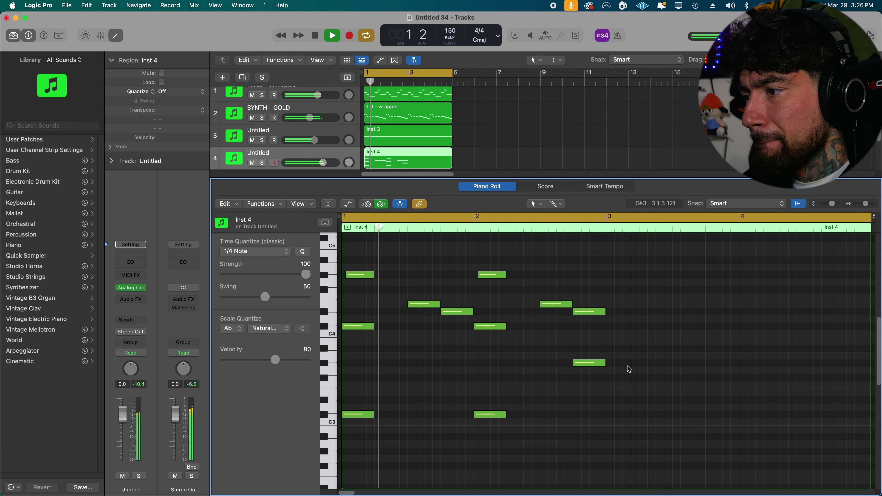
pyautogui.press('super+a')
pyautogui.press('super+r')
pyautogui.click(646, 389)
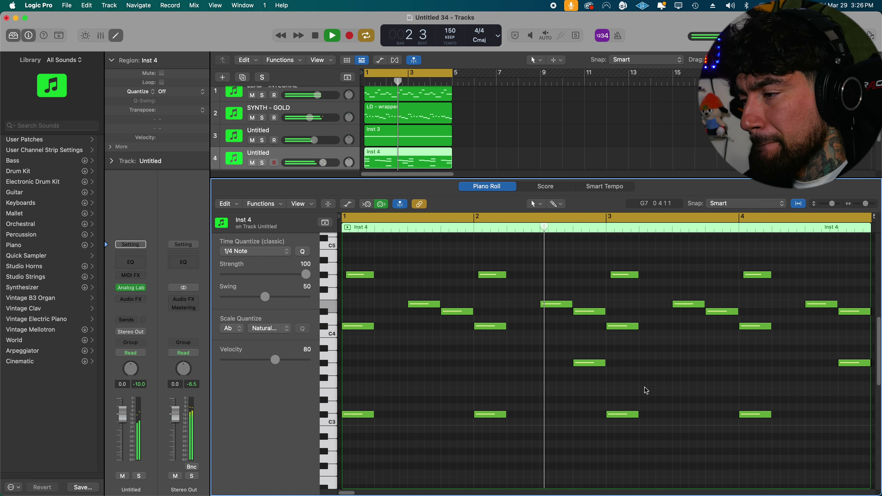
pyautogui.press('super+a')
pyautogui.click(587, 388)
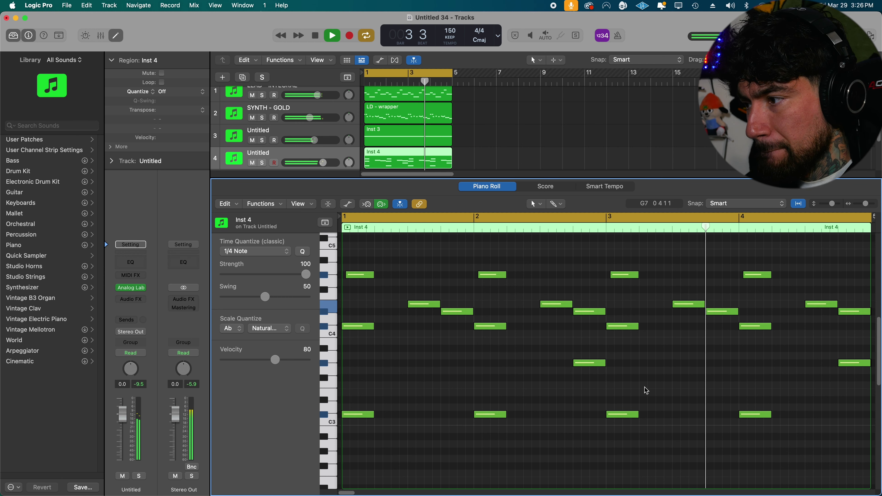
pyautogui.press('space')
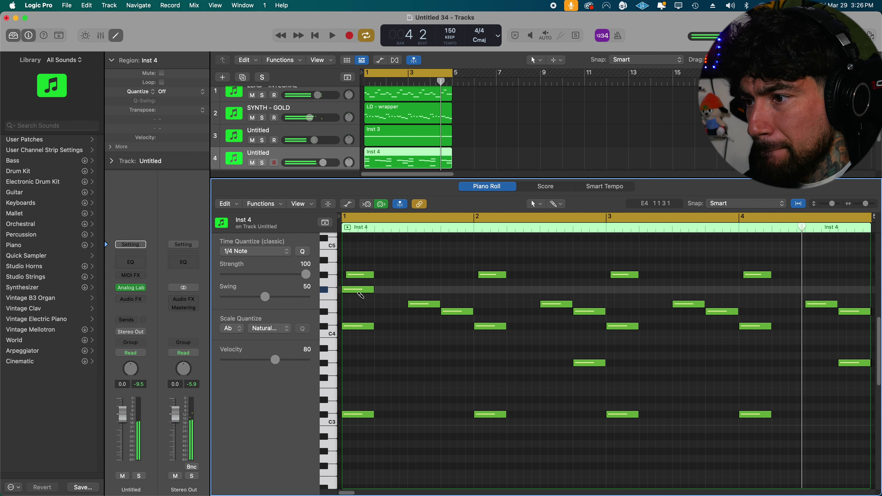
# Add a B3 to the opening chord at bar 1 and audition it.
pyautogui.keyDown('super'); pyautogui.click(361, 363); pyautogui.keyUp('super')
pyautogui.moveTo(361, 356); pyautogui.dragTo(370, 347)
pyautogui.press('space')
pyautogui.moveTo(360, 305); pyautogui.dragTo(364, 339)
pyautogui.press('space')
pyautogui.press('space')
# Add a C#4 on beat 4 of bar 1 and an E3 on beat 4 of bar 2.
pyautogui.moveTo(456, 350); pyautogui.dragTo(456, 341)
pyautogui.press('space')
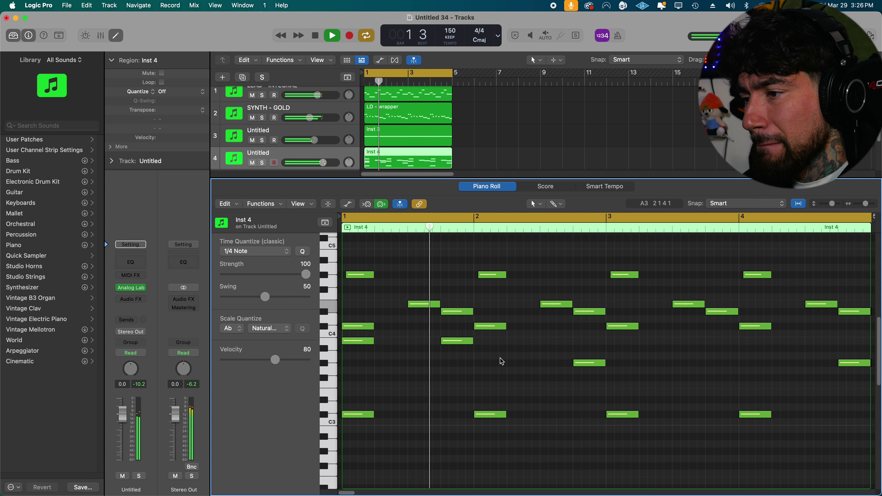
pyautogui.press('space')
pyautogui.press('space')
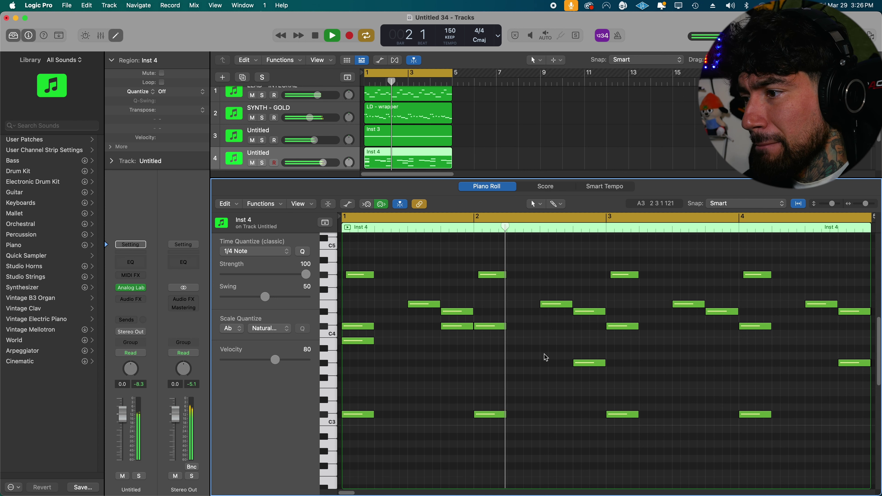
pyautogui.moveTo(586, 402); pyautogui.dragTo(587, 393)
pyautogui.press('space')
# Replace the notes in bars 3 and 4 with a repeat of the revised first two bars and close the piano roll.
pyautogui.moveTo(863, 455); pyautogui.dragTo(622, 251)
pyautogui.press('Delete')
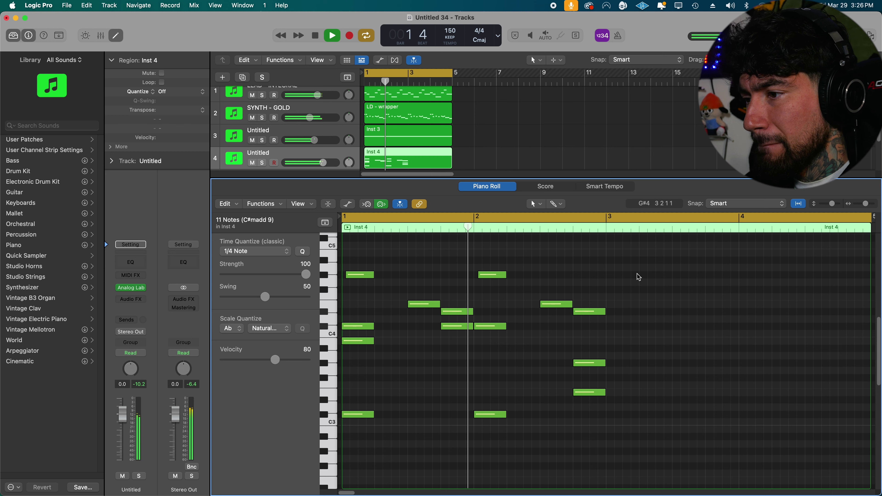
pyautogui.press('space')
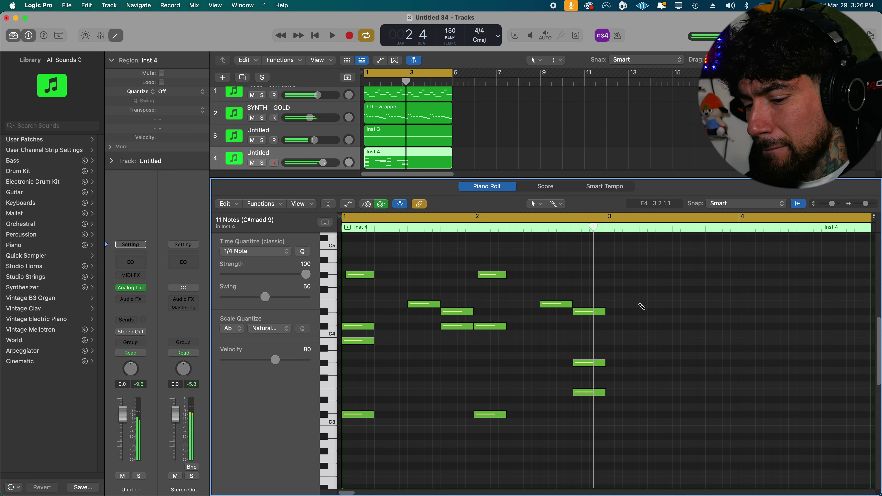
pyautogui.press('super+a')
pyautogui.press('super+r')
pyautogui.press('space')
pyautogui.press('x')
pyautogui.press('x')
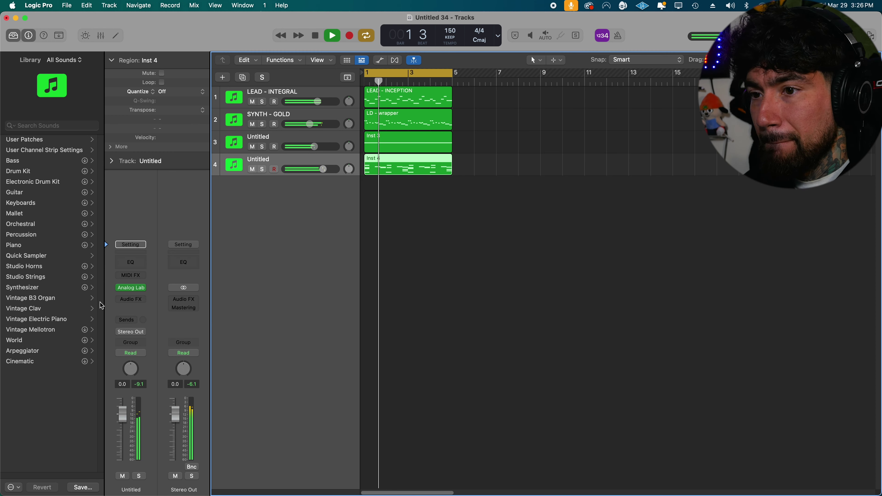
# Clear the Emulator II filter and keys search in the fourth track's Analog Lab and list presets in the Bizarre style.
pyautogui.click(131, 288)
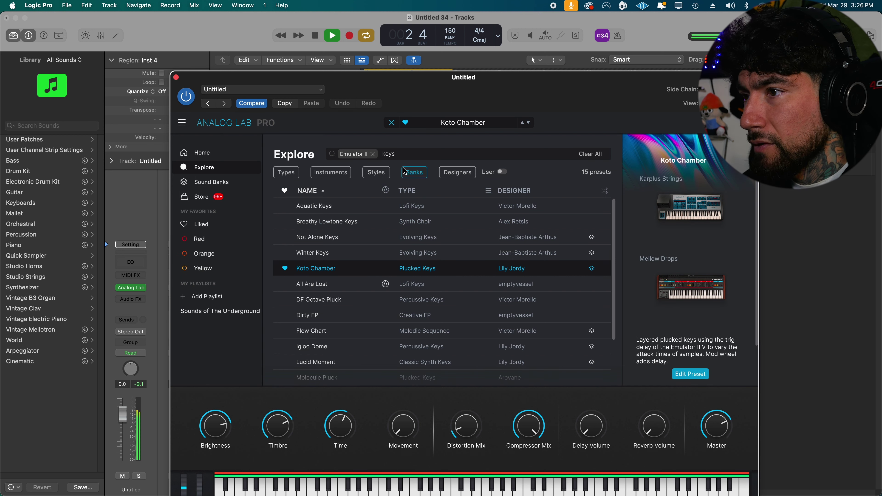
pyautogui.click(373, 155)
pyautogui.click(391, 156)
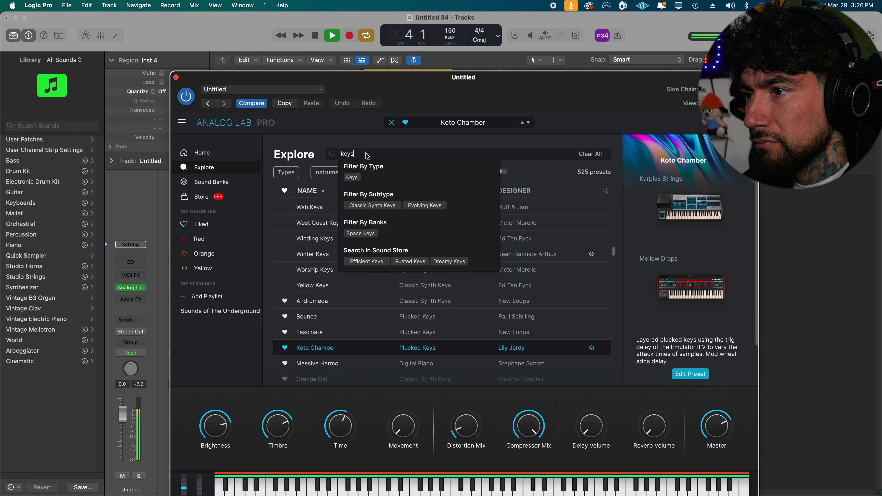
pyautogui.moveTo(367, 156); pyautogui.dragTo(332, 153)
pyautogui.press('BackSpace')
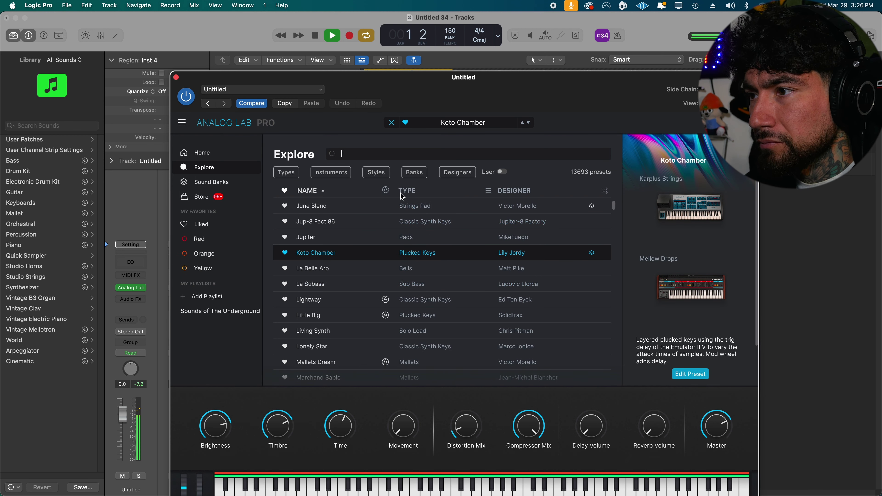
pyautogui.click(330, 172)
pyautogui.click(377, 172)
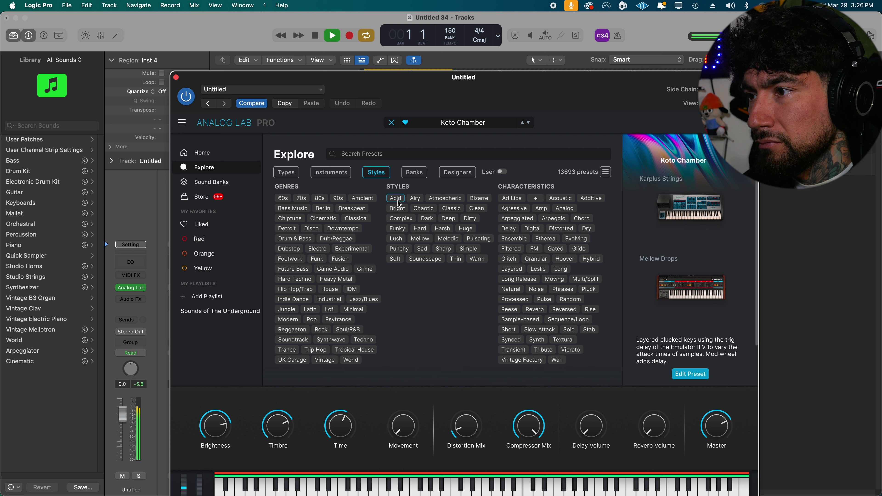
pyautogui.click(478, 199)
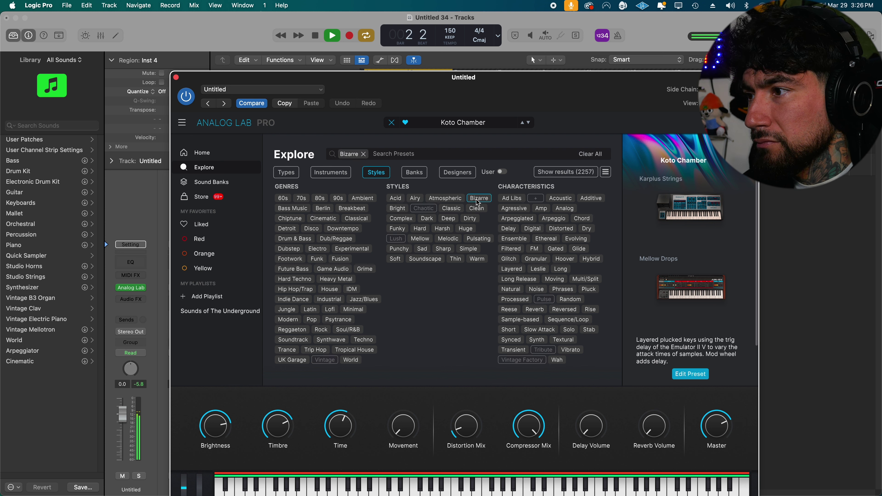
pyautogui.click(575, 173)
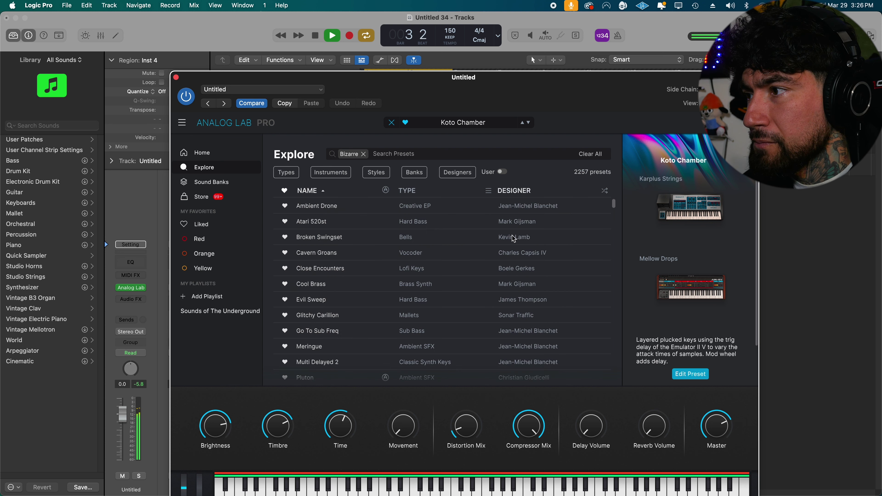
# Load the Cavern Groans preset, close the plug-in window and lower the fourth track's volume to -1.1 dB.
pyautogui.click(445, 259)
pyautogui.scroll(-3, 472, 306)
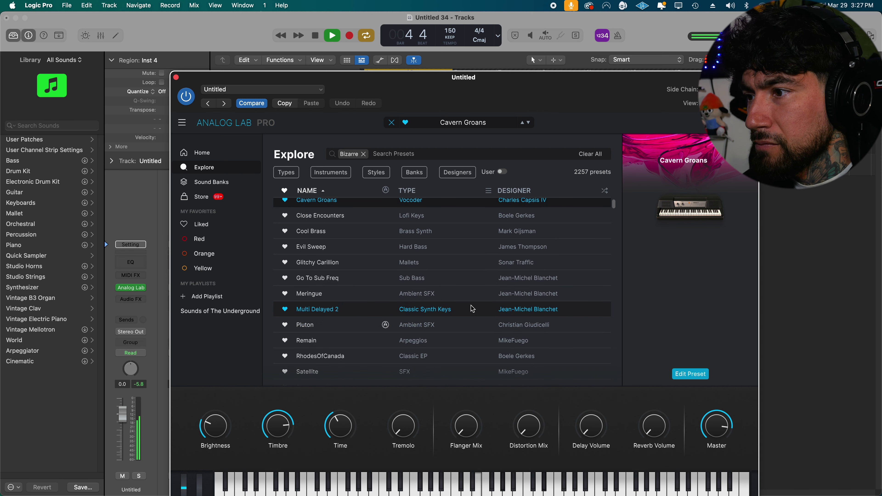
pyautogui.scroll(2, 472, 308)
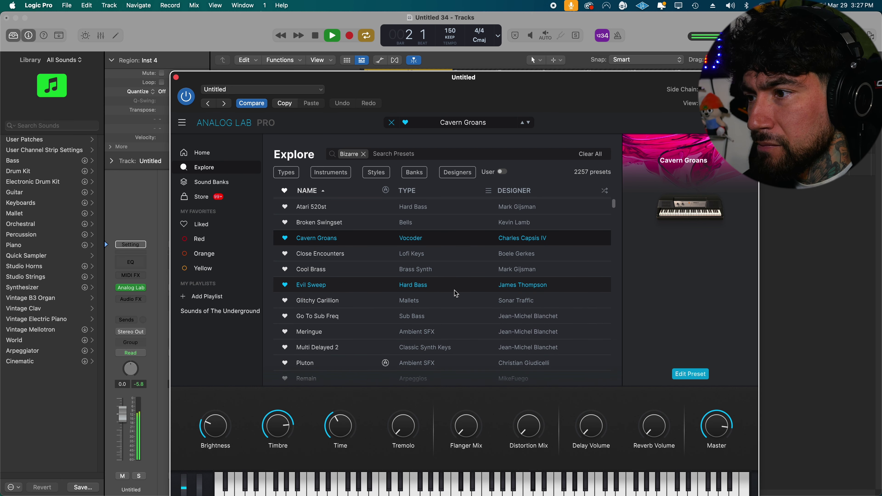
pyautogui.click(176, 77)
pyautogui.moveTo(327, 168); pyautogui.dragTo(324, 169)
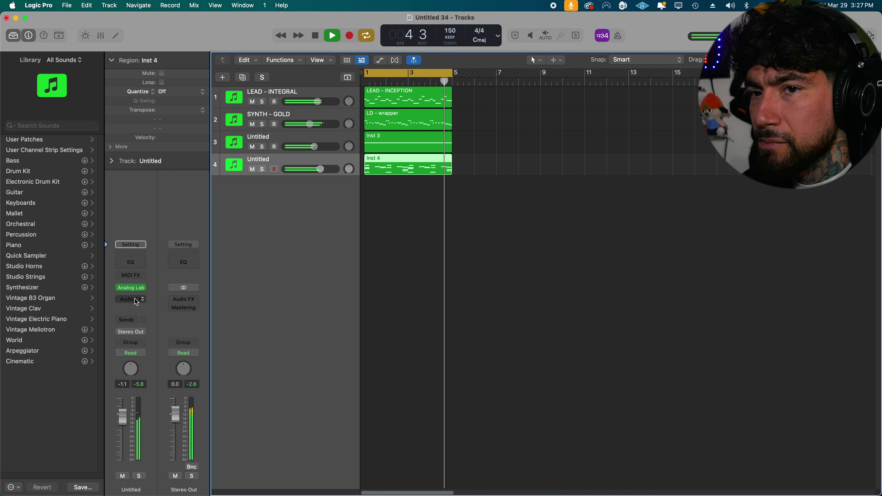
pyautogui.click(435, 254)
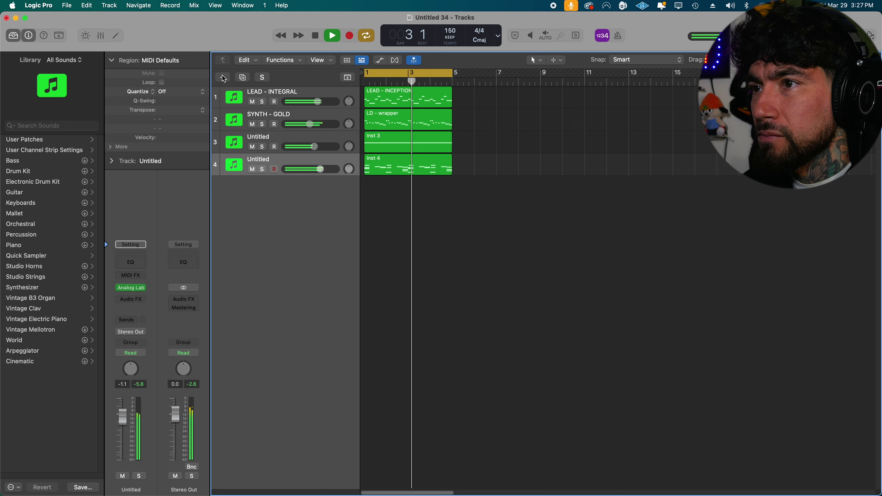
# Add a fifth software instrument track with an empty MIDI region spanning bars 1 to 4.
pyautogui.press('alt+super+n')
pyautogui.rightClick(371, 185)
pyautogui.click(382, 191)
pyautogui.moveTo(385, 192); pyautogui.dragTo(448, 195)
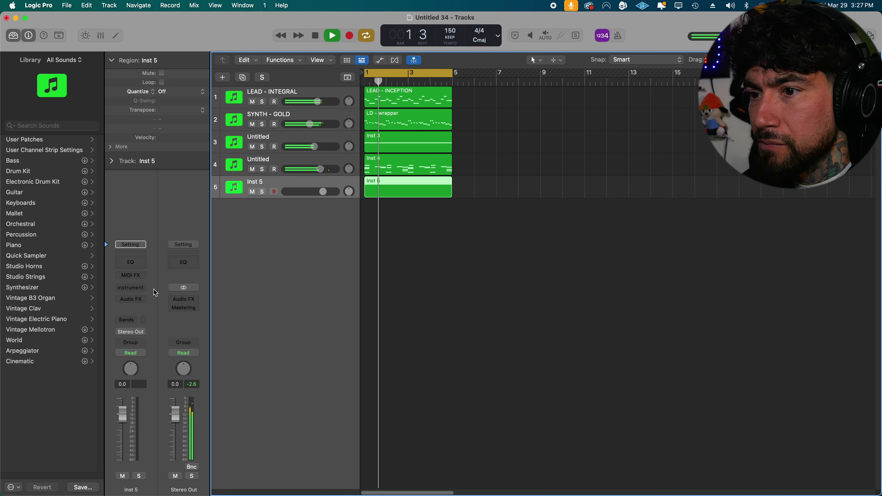
# Load Serum on the new track, choose the BASS - ASYLUM preset from the CHRONIC SERUM BANK and close the plug-in window.
pyautogui.click(142, 287)
pyautogui.moveTo(171, 163)
pyautogui.click(227, 164)
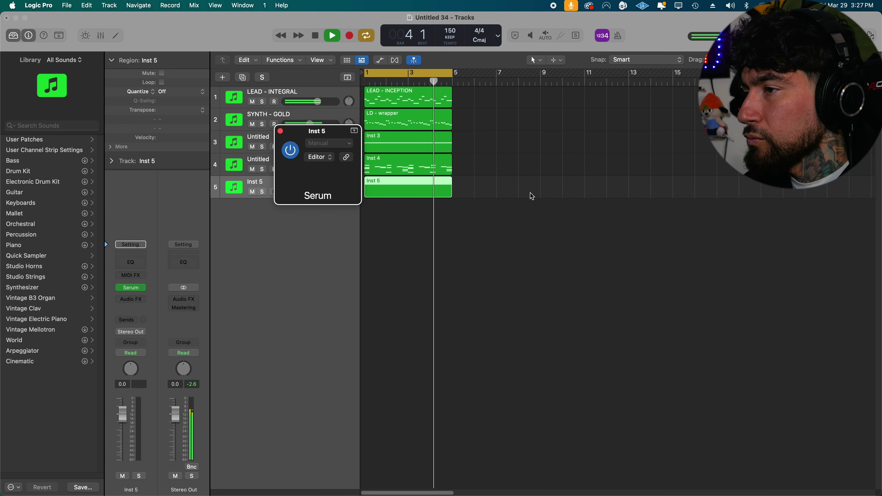
pyautogui.click(613, 174)
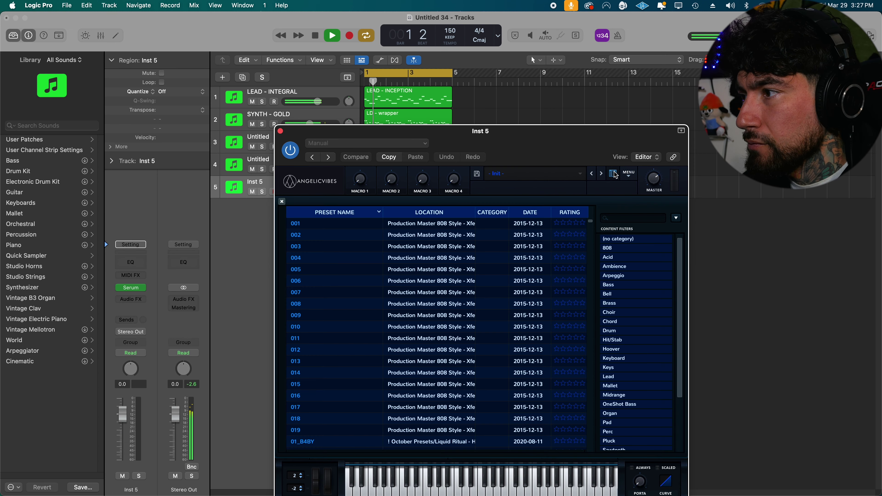
pyautogui.click(567, 180)
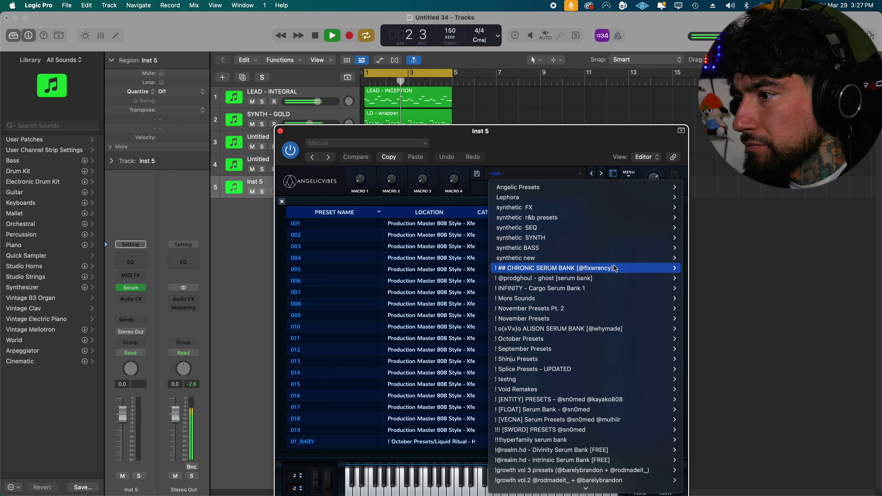
pyautogui.moveTo(659, 268)
pyautogui.click(708, 92)
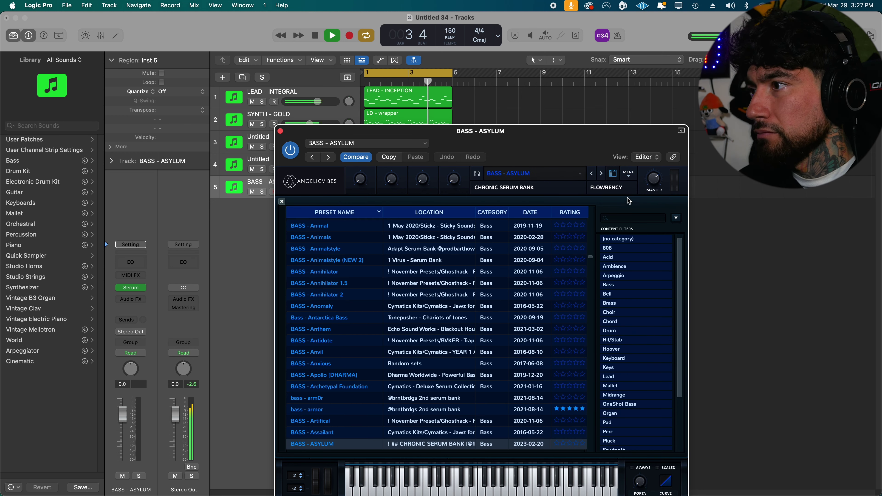
pyautogui.click(281, 131)
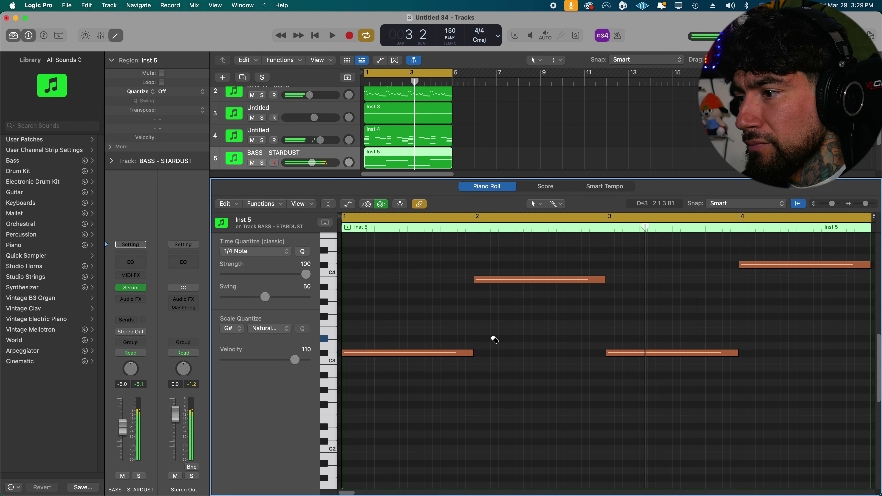
# Move the bass note in bar 2 down to D#3 and play the loop.
pyautogui.moveTo(497, 284); pyautogui.dragTo(496, 341)
pyautogui.press('space')
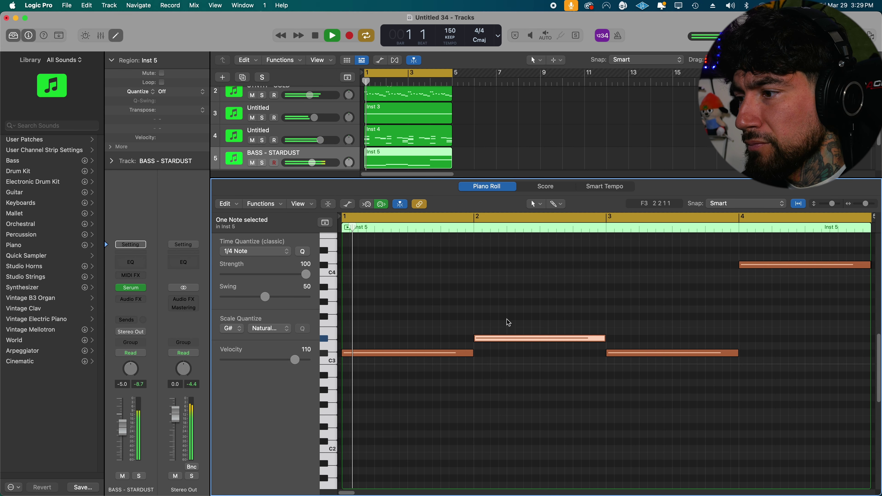
pyautogui.click(513, 316)
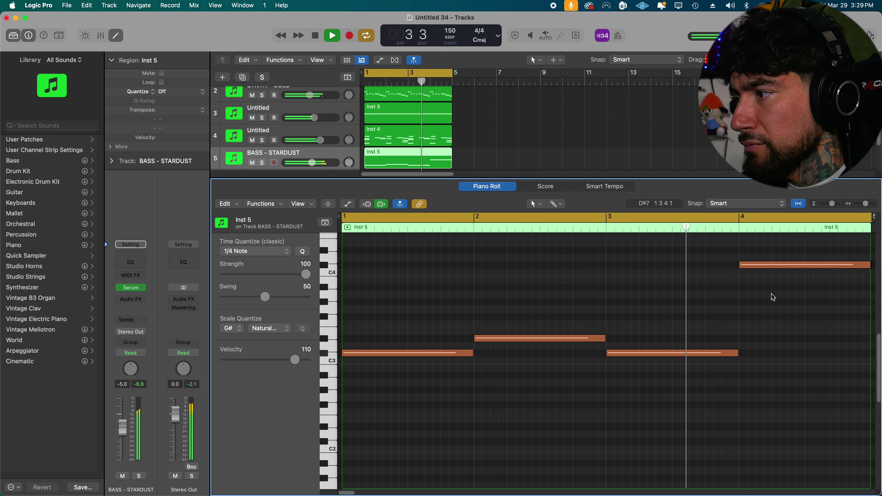
pyautogui.click(768, 267)
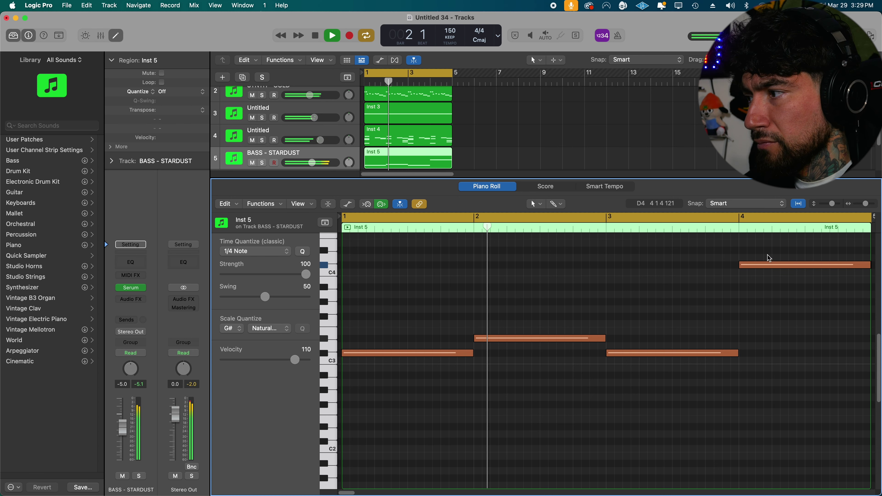
pyautogui.press('x')
pyautogui.press('x')
pyautogui.click(316, 205)
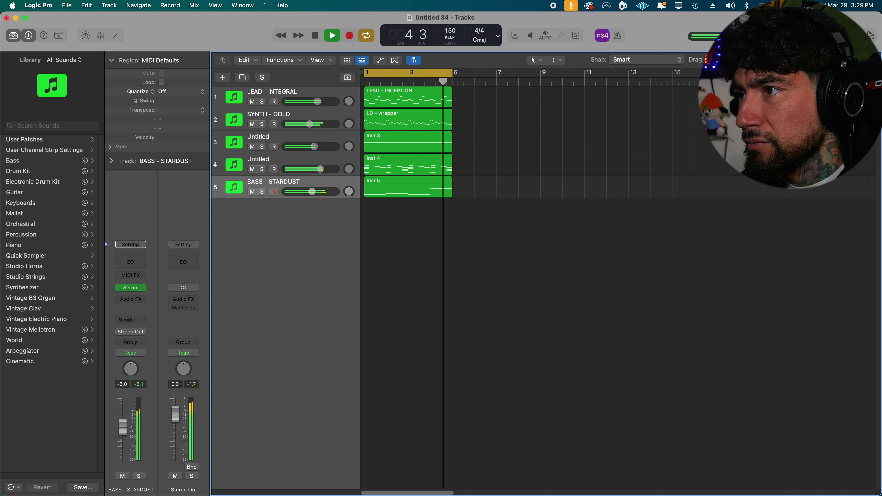
# Lower the bass note in bar 4 by an octave, move it to E3 and close the piano roll.
pyautogui.doubleClick(437, 196)
pyautogui.click(775, 266)
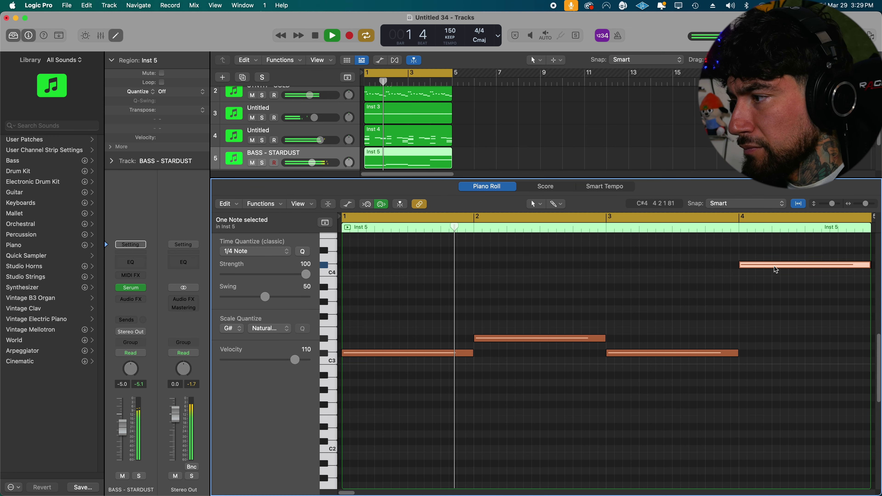
pyautogui.hotkey('alt', 'shift', 'Down')
pyautogui.press('space')
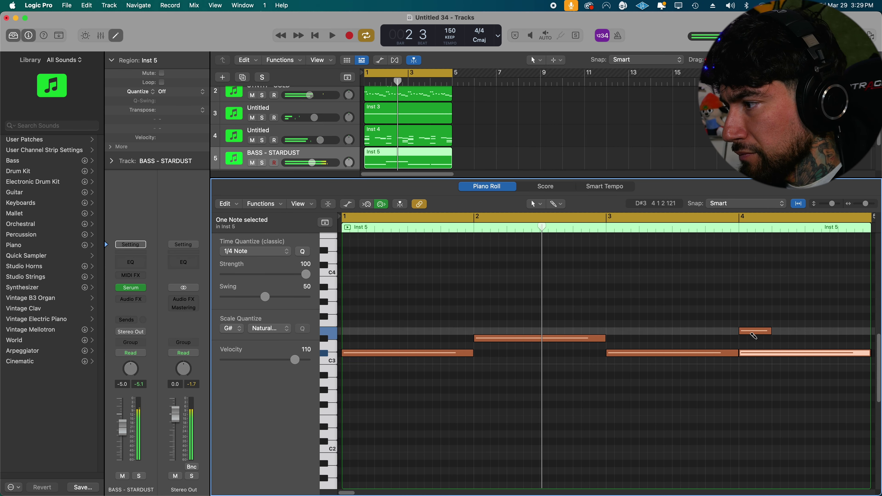
pyautogui.moveTo(755, 346); pyautogui.dragTo(763, 331)
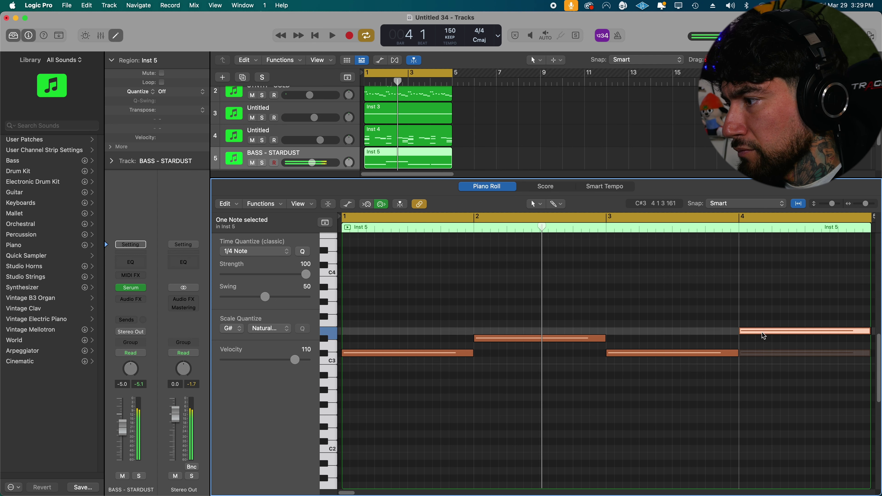
pyautogui.press('space')
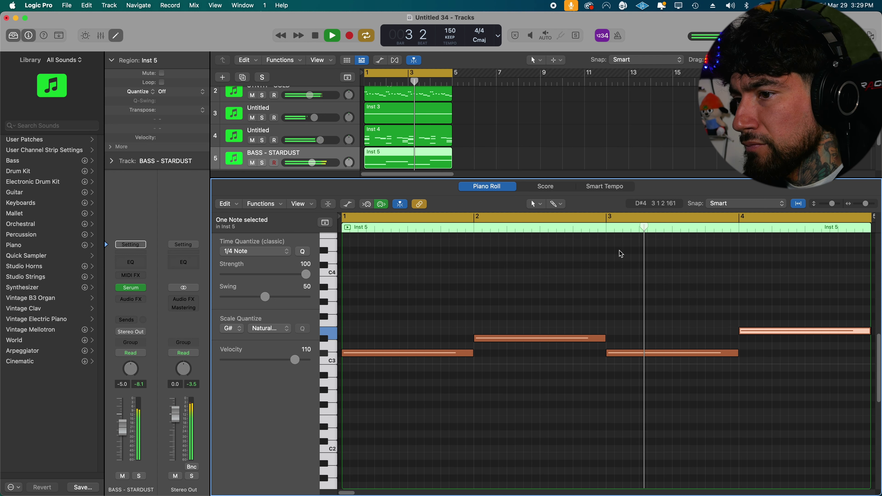
pyautogui.click(681, 263)
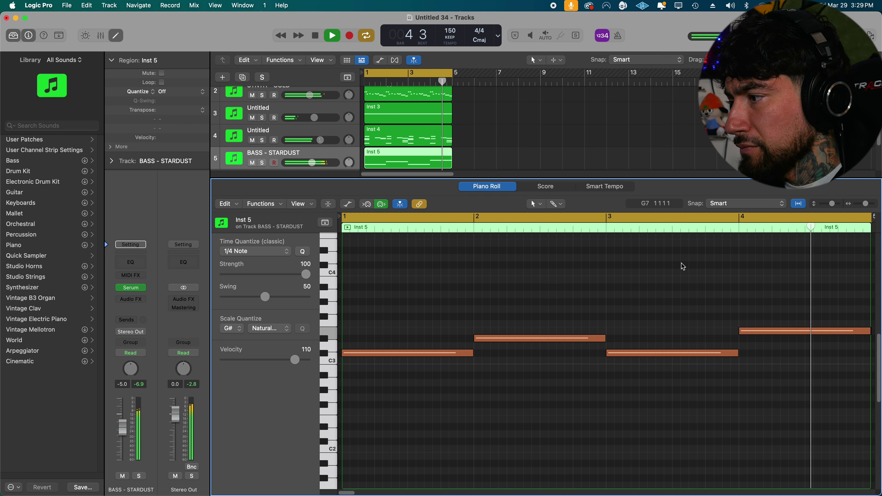
pyautogui.press('e')
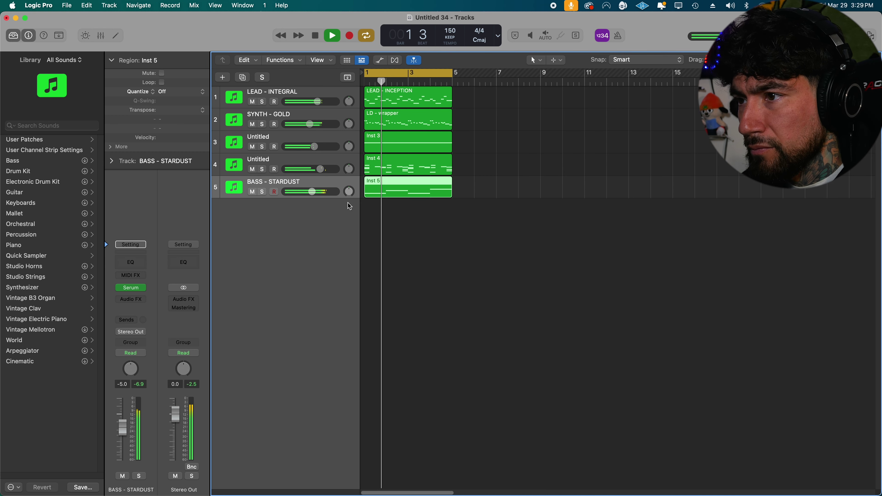
# Repeat all five regions into bars 5 to 8 and set the cycle range to the copies.
pyautogui.moveTo(458, 236); pyautogui.dragTo(388, 85)
pyautogui.press('super+r')
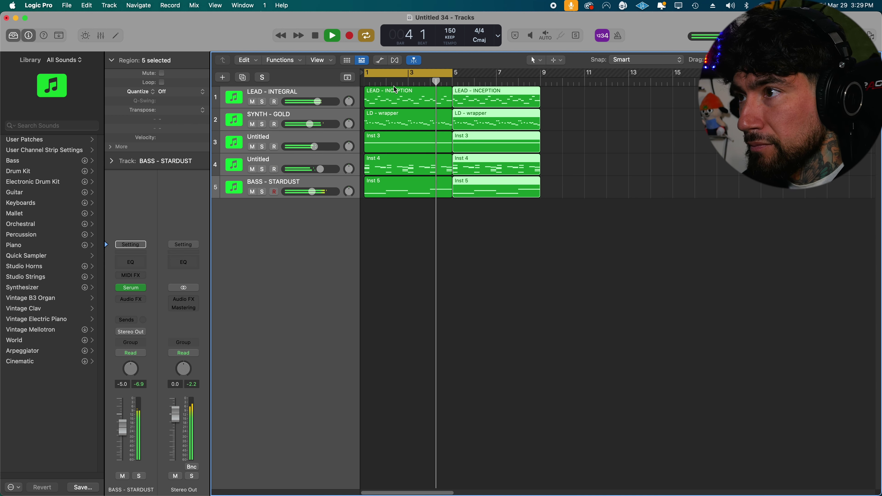
pyautogui.press('super+u')
pyautogui.click(500, 262)
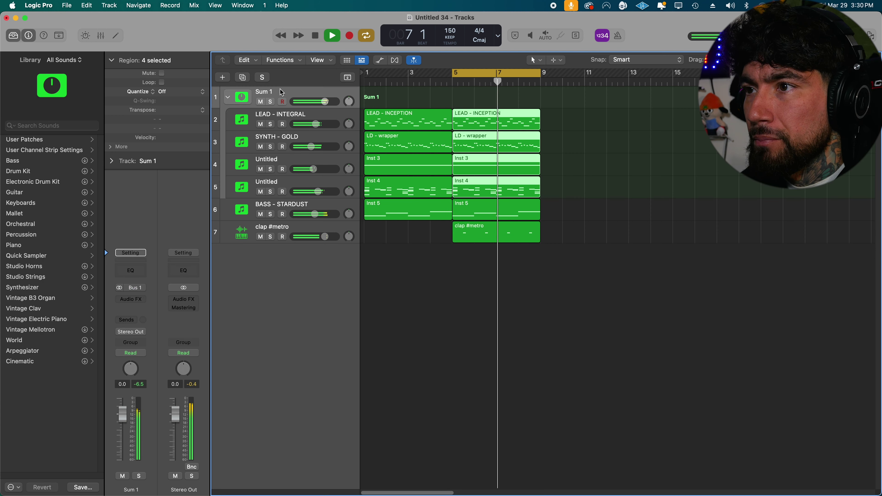
# Insert a stereo Neutron 3 Equalizer on the Sum 1 track stack.
pyautogui.click(280, 92)
pyautogui.click(136, 305)
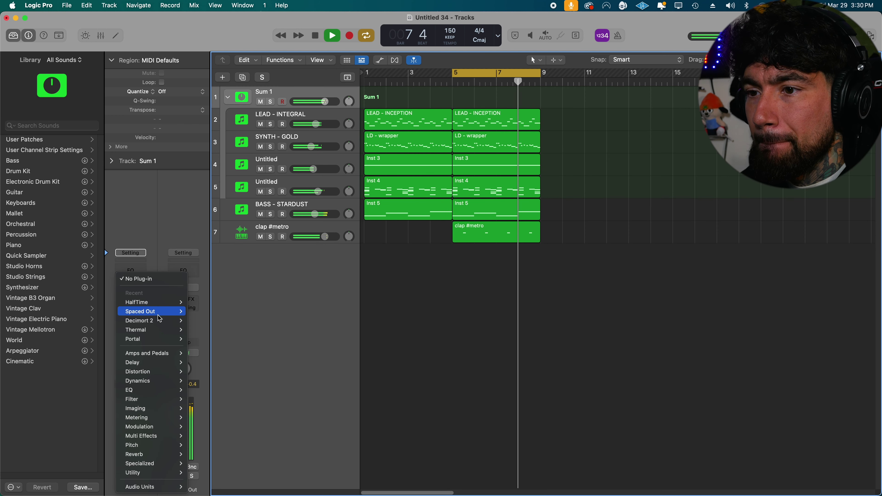
pyautogui.moveTo(177, 488)
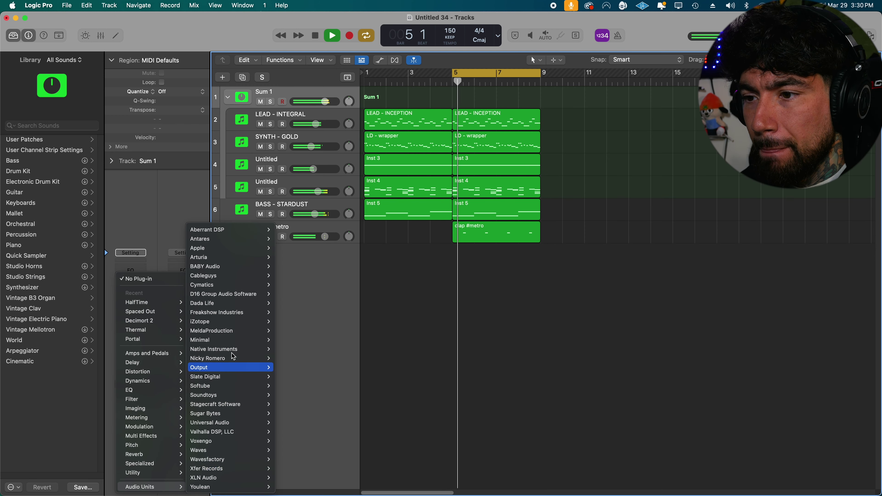
pyautogui.moveTo(226, 321)
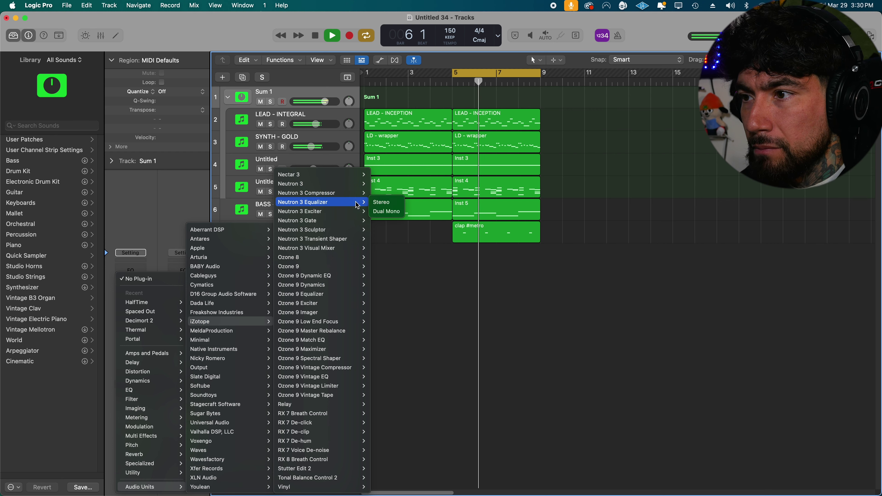
pyautogui.click(381, 202)
# Set the first equalizer band to Flat Highpass at about 191 Hz and close the plug-in window.
pyautogui.click(339, 275)
pyautogui.click(374, 231)
pyautogui.moveTo(348, 300)
pyautogui.moveTo(326, 275); pyautogui.dragTo(368, 276)
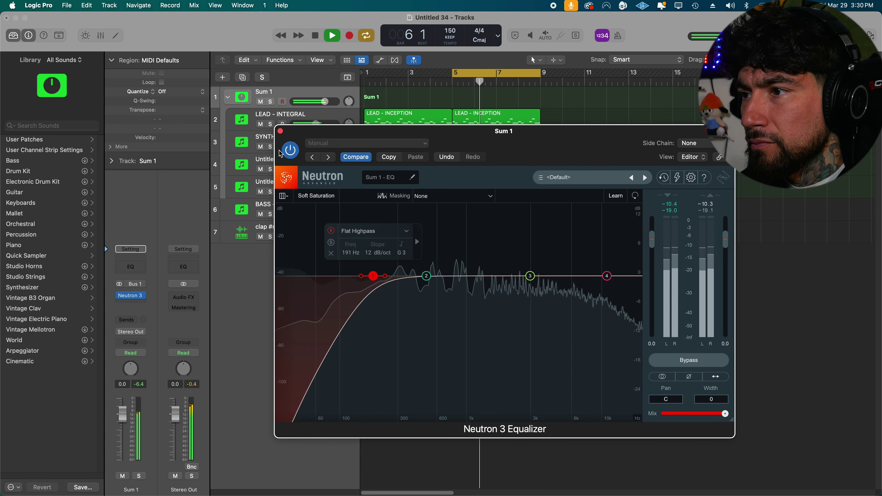
pyautogui.press('super+w')
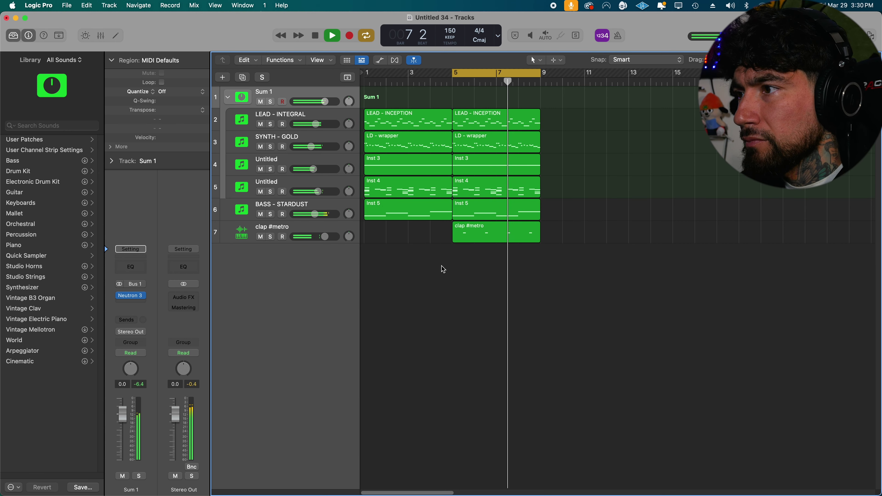
# Select every region, including the clap, and colour them all dark purple.
pyautogui.click(488, 233)
pyautogui.click(474, 282)
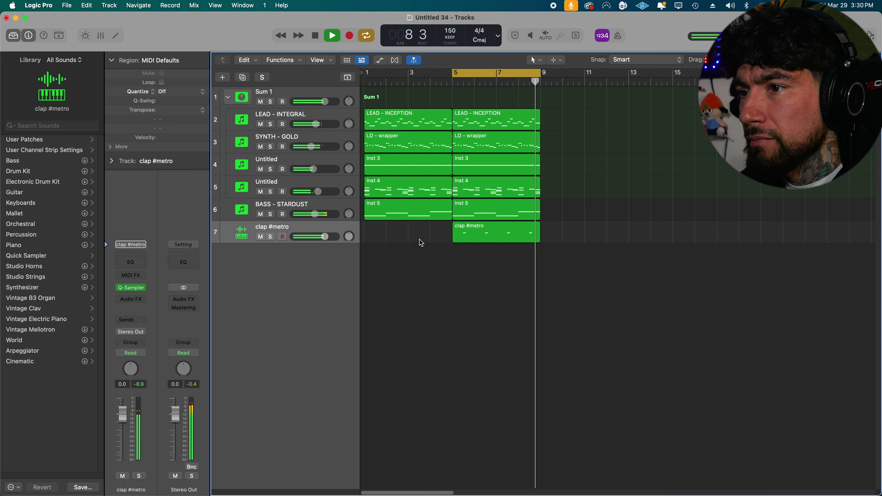
pyautogui.moveTo(545, 116); pyautogui.dragTo(425, 228)
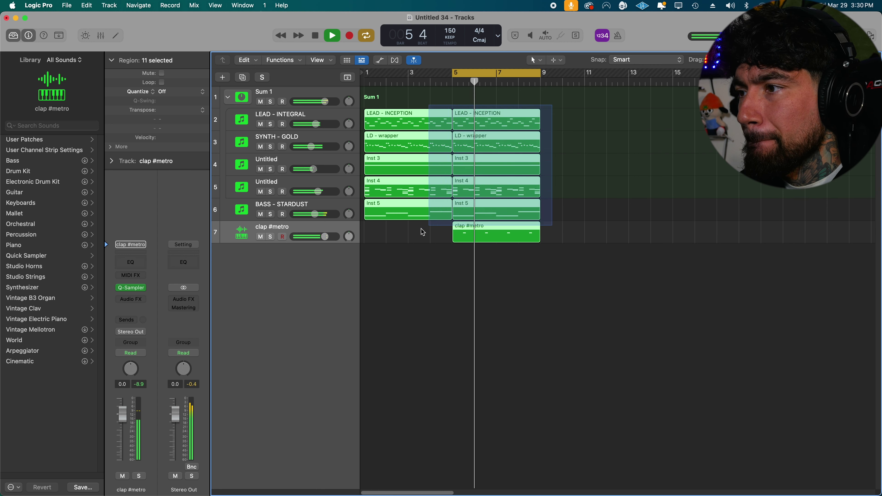
pyautogui.press('ctrl+alt+super+t')
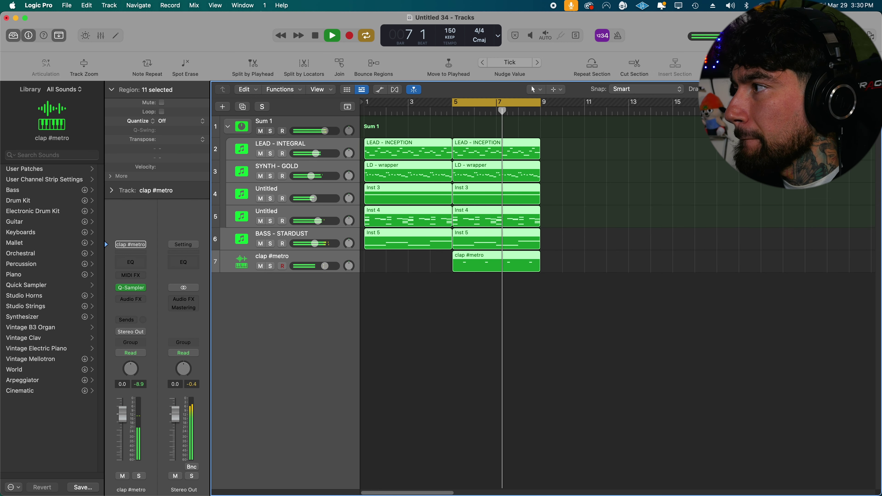
pyautogui.hotkey('alt', 'c')
pyautogui.click(715, 276)
pyautogui.hotkey('alt', 'c')
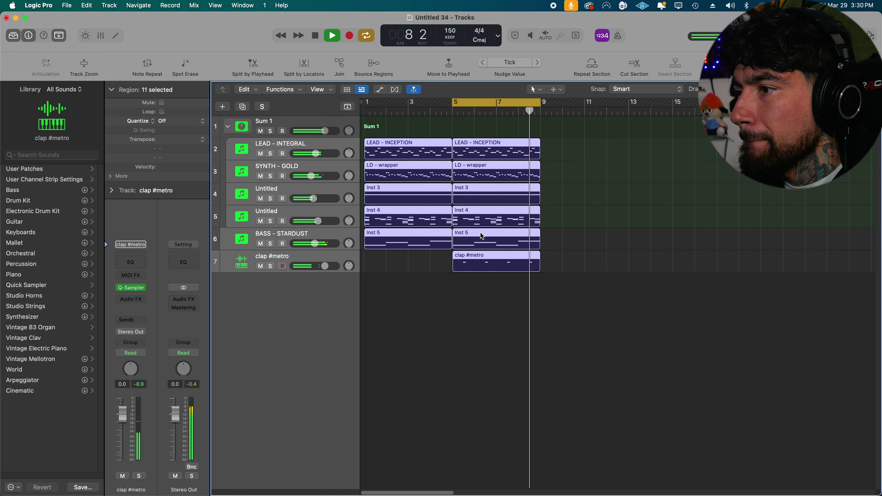
pyautogui.click(462, 305)
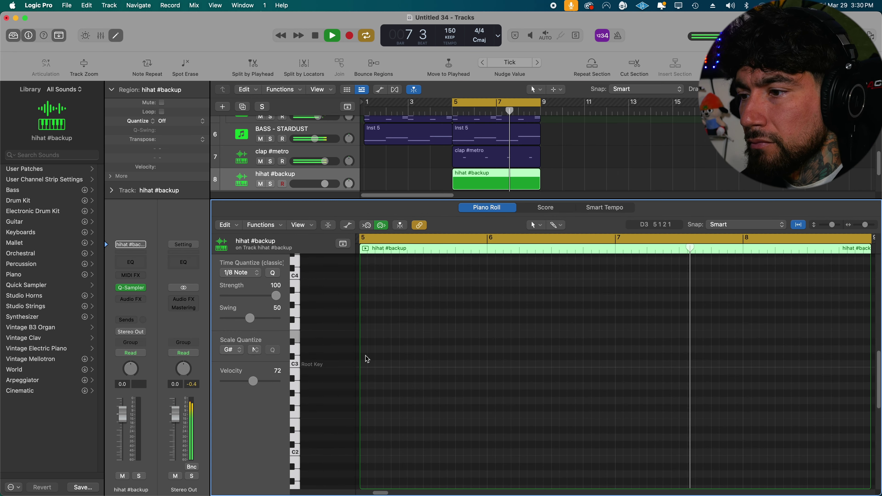
# Draw eighth-note hi-hats on B2 across bar 5, clear the second one and replace the beat 2 note with two 1/16 notes.
pyautogui.moveTo(365, 370); pyautogui.dragTo(480, 368)
pyautogui.click(248, 272)
pyautogui.click(247, 291)
pyautogui.press('space')
pyautogui.press('space')
pyautogui.press('space')
pyautogui.press('Delete')
pyautogui.moveTo(394, 372); pyautogui.dragTo(407, 373)
pyautogui.press('space')
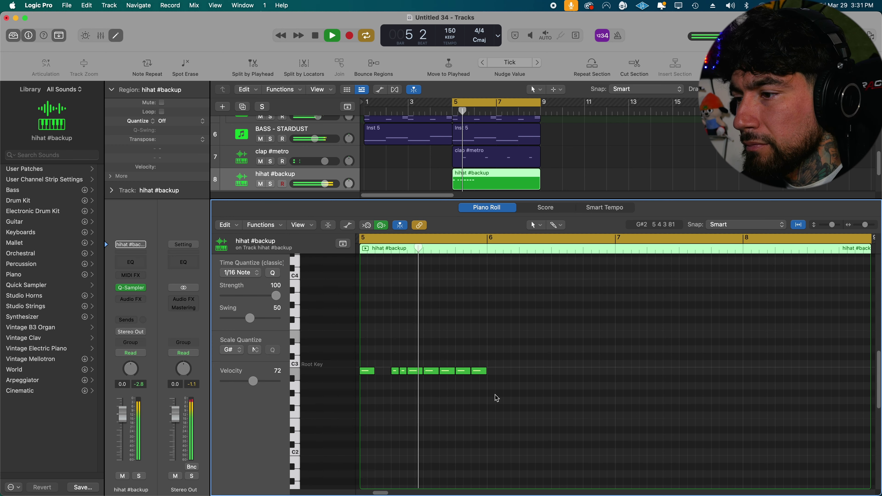
# Add two 1/16 hi-hat notes on B2 at the start of bar 6.
pyautogui.press('space')
pyautogui.moveTo(490, 370); pyautogui.dragTo(510, 374)
pyautogui.press('space')
pyautogui.keyDown('super'); pyautogui.click(508, 372); pyautogui.keyUp('super')
pyautogui.press('space')
pyautogui.click(523, 371)
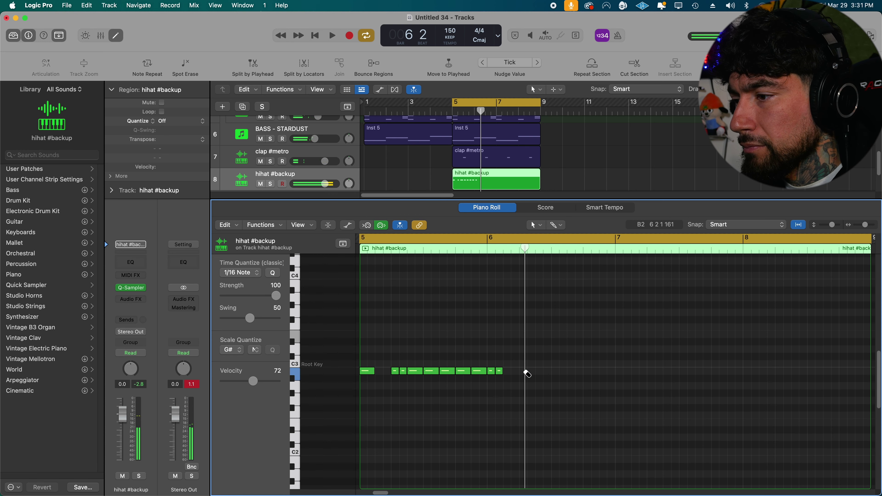
# Set the time quantize to 1/8 Note and fill in the hi-hat pattern to the end of bar 6.
pyautogui.press('space')
pyautogui.click(240, 272)
pyautogui.click(240, 261)
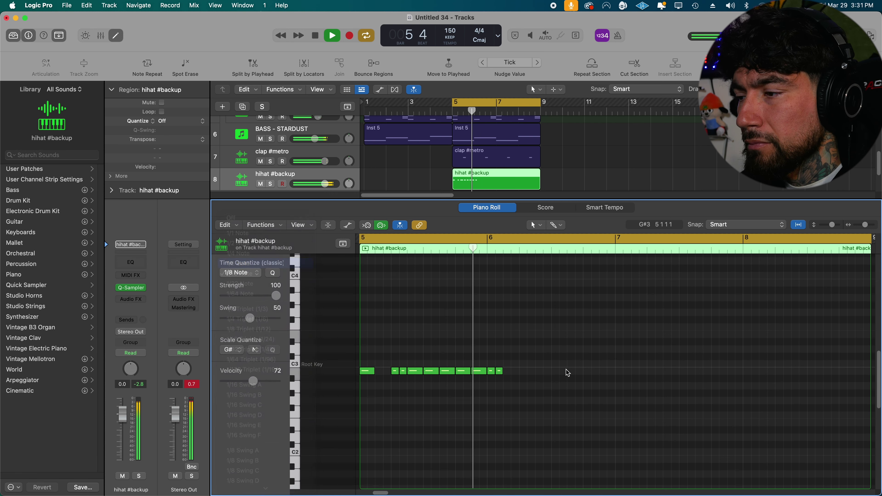
pyautogui.press('space')
pyautogui.click(559, 371)
pyautogui.press('space')
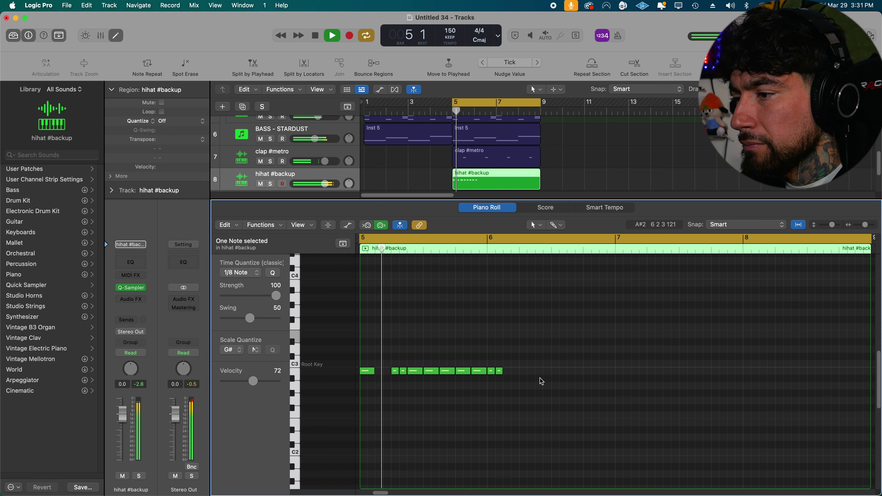
pyautogui.press('space')
pyautogui.press('space')
pyautogui.press('space')
pyautogui.moveTo(521, 399); pyautogui.dragTo(531, 374)
pyautogui.press('space')
# Repeat the two-bar hi-hat pattern on B2 so that it also fills bars 7 and 8.
pyautogui.press('super+r')
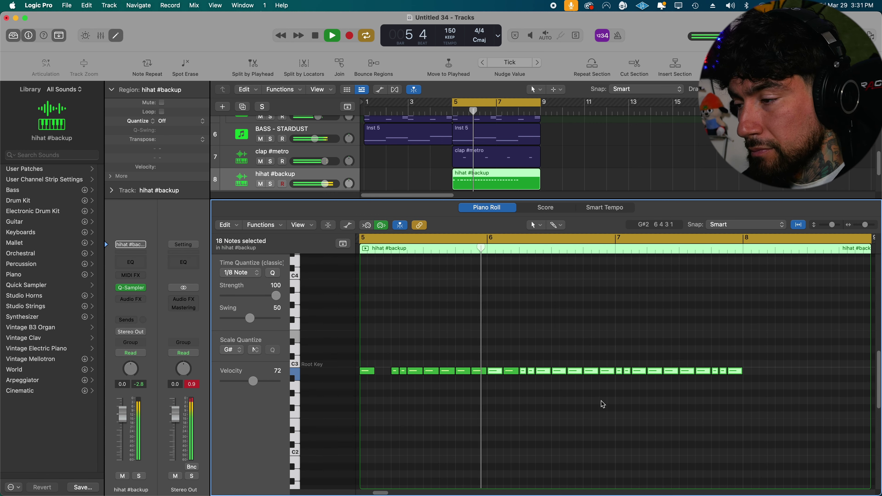
pyautogui.press('super+z')
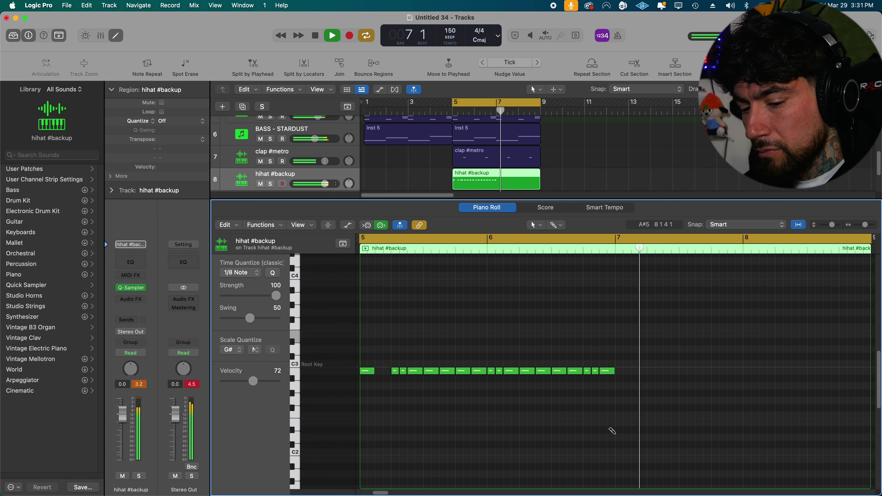
pyautogui.press('super+a')
pyautogui.press('super+e')
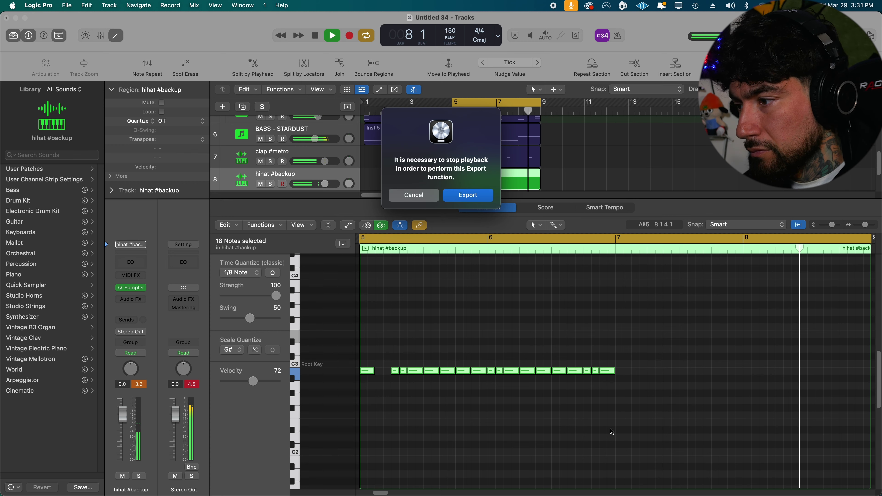
pyautogui.click(413, 194)
pyautogui.press('super+r')
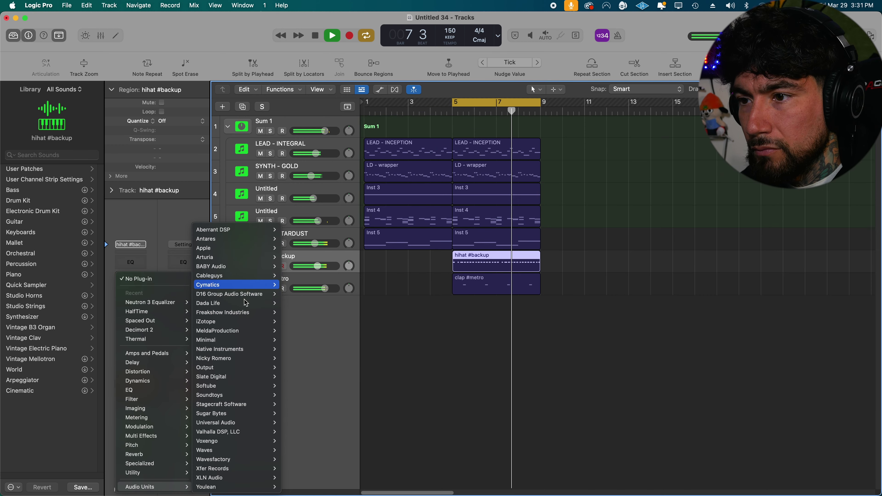
# Insert Output's Portal effect on the hi-hat track and load the HH BEEF preset.
pyautogui.moveTo(245, 372)
pyautogui.moveTo(305, 374)
pyautogui.click(339, 377)
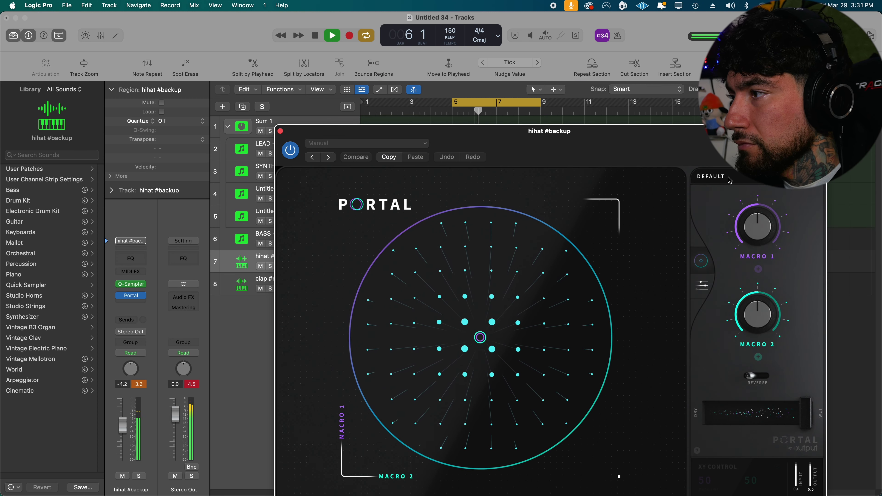
pyautogui.click(729, 180)
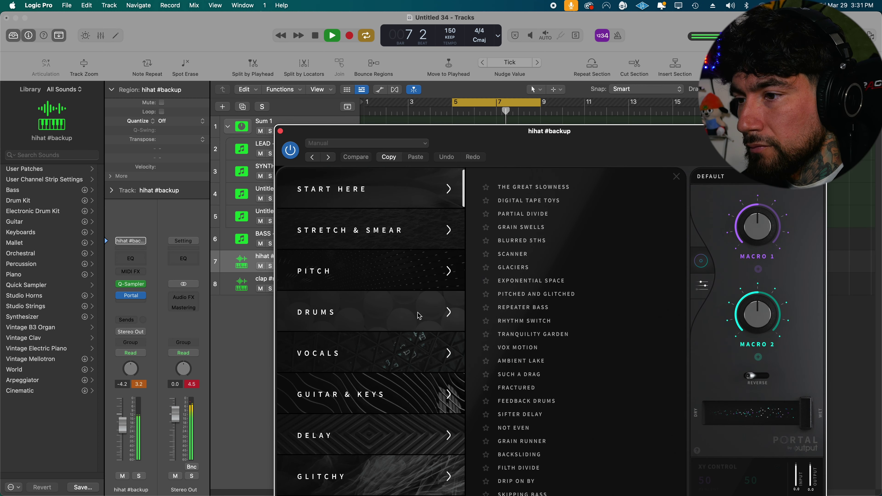
pyautogui.scroll(-10, 419, 312)
pyautogui.scroll(-15, 492, 293)
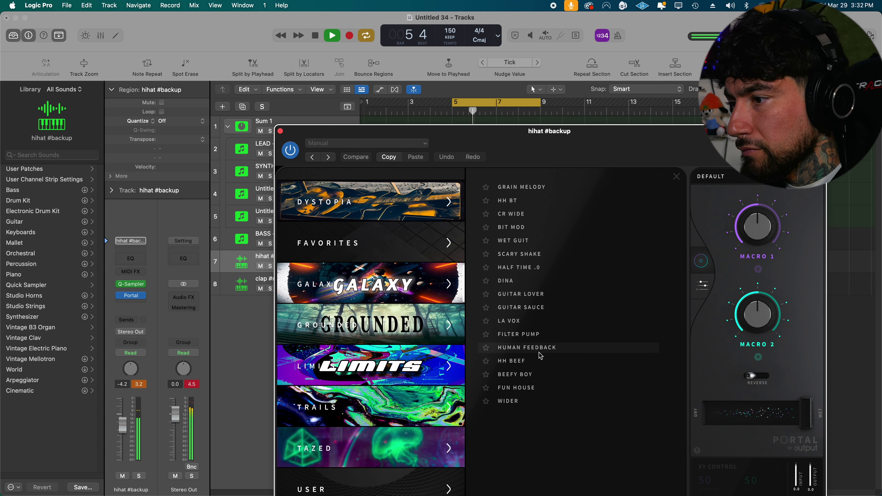
pyautogui.click(539, 359)
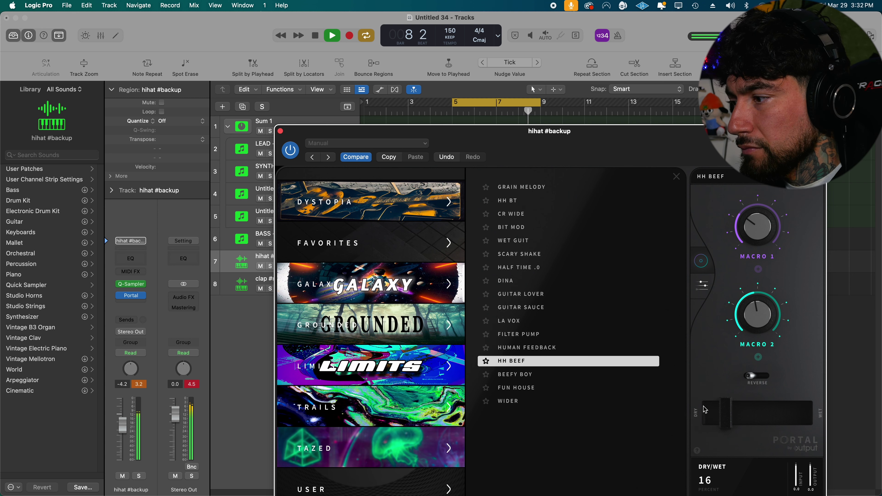
pyautogui.click(280, 131)
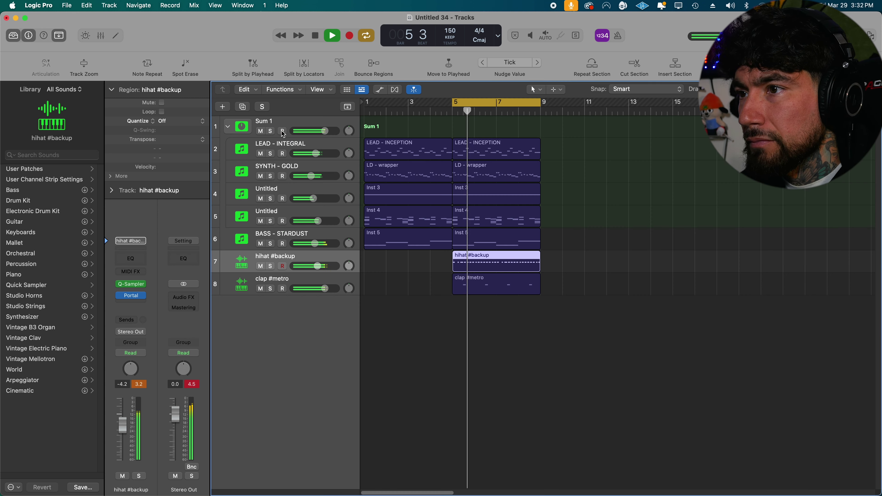
# Listen to the processed hi-hat track in solo, then return to the full mix.
pyautogui.click(271, 266)
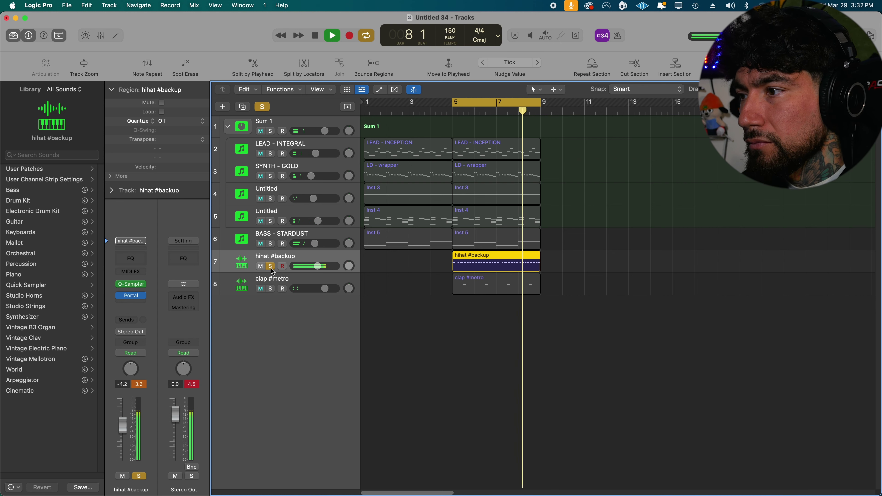
pyautogui.click(271, 266)
pyautogui.click(414, 345)
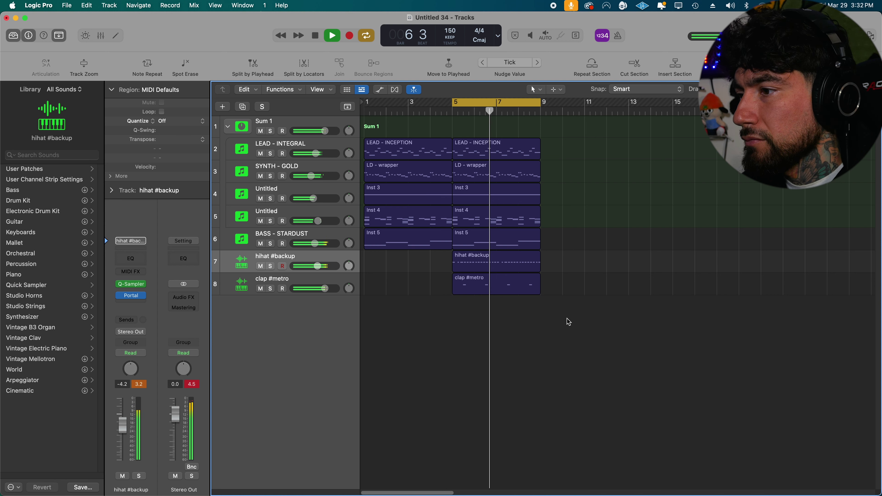
# Insert a stereo Soundtoys Sie-Q on the clap #metro track and boost its high band.
pyautogui.click(327, 284)
pyautogui.click(131, 299)
pyautogui.moveTo(189, 486)
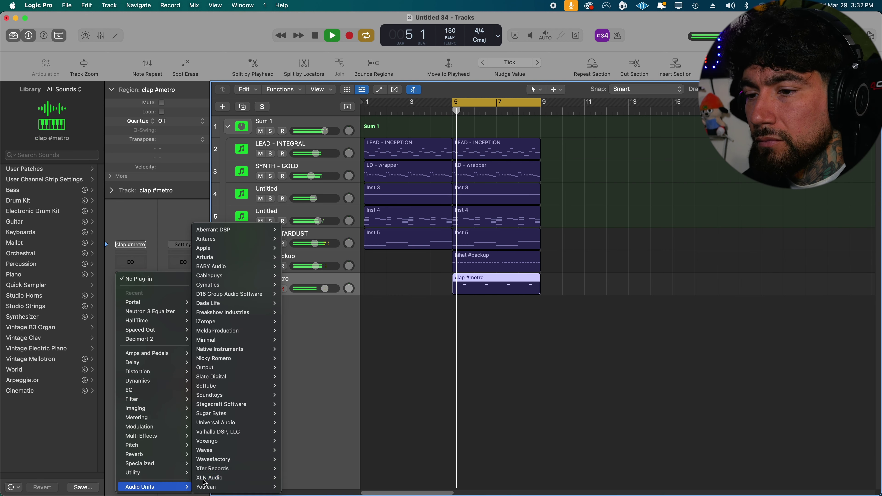
pyautogui.moveTo(222, 395)
pyautogui.moveTo(312, 468)
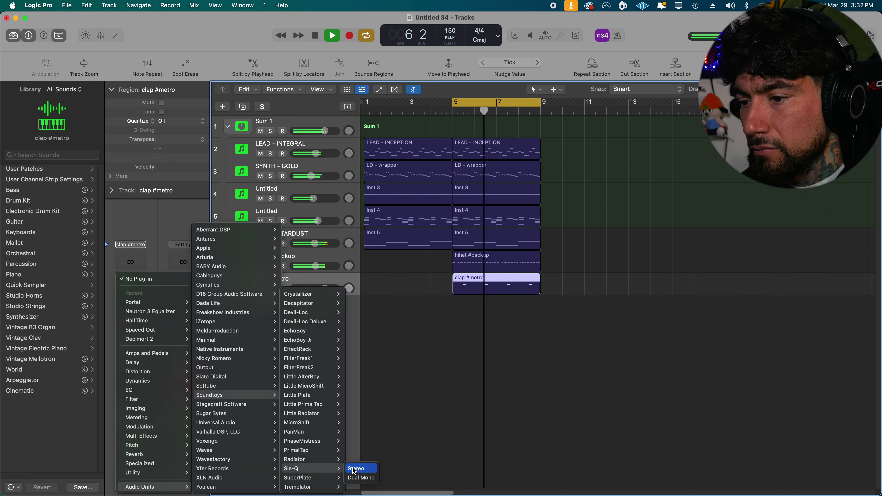
pyautogui.click(354, 471)
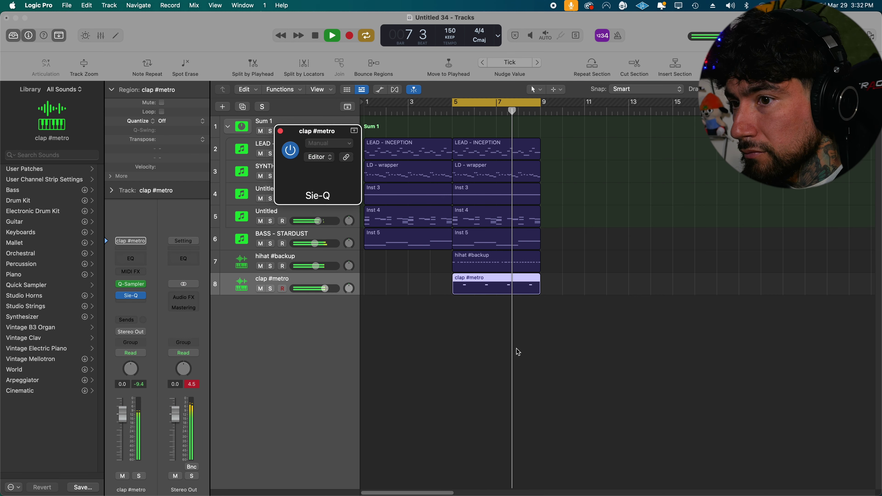
pyautogui.moveTo(523, 244); pyautogui.dragTo(516, 218)
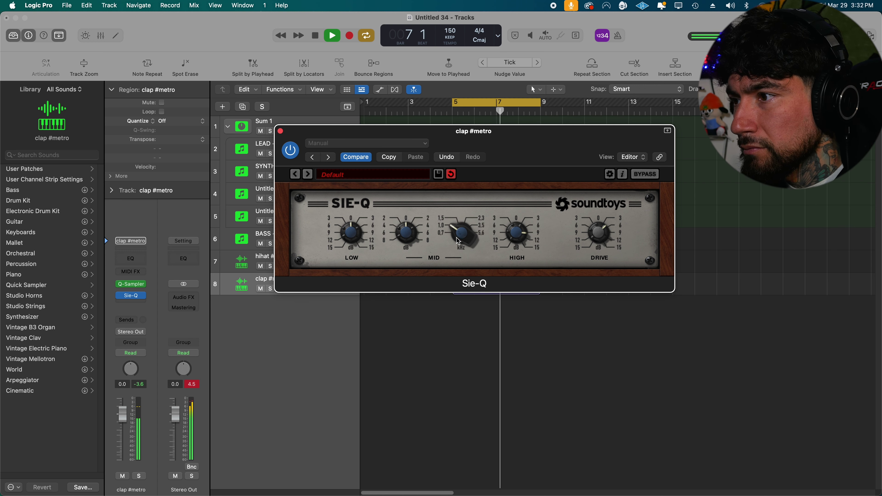
pyautogui.click(281, 131)
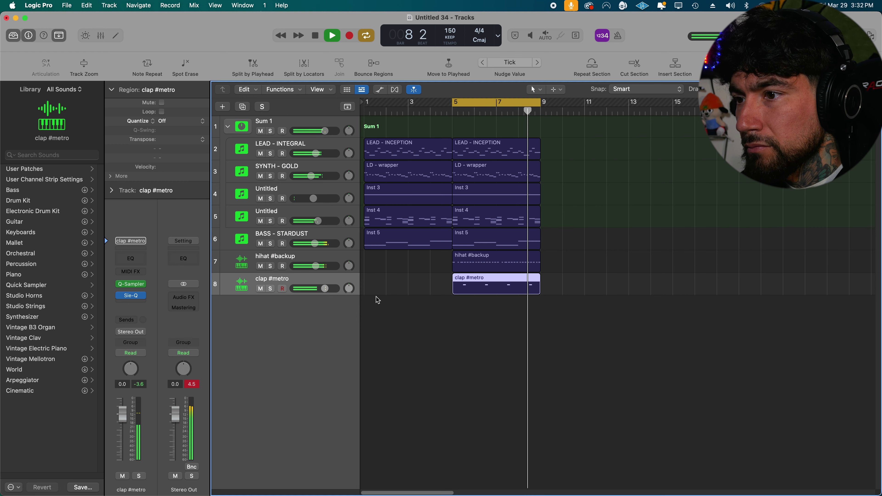
pyautogui.click(374, 299)
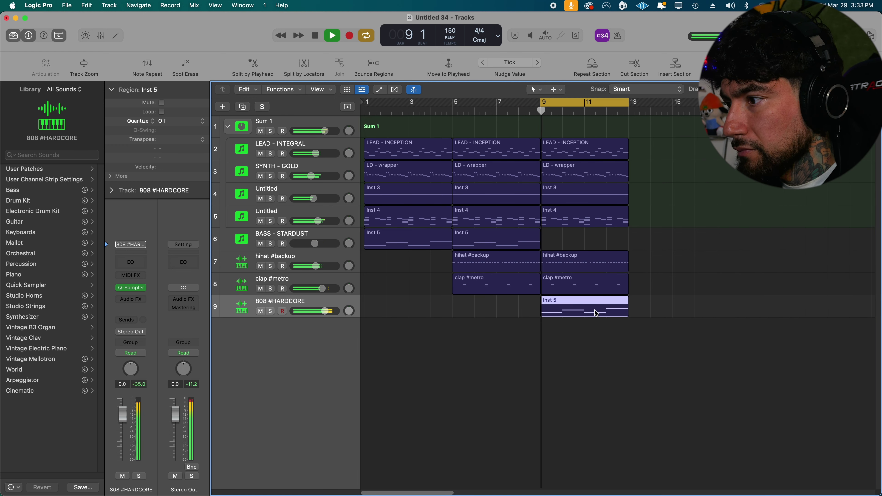
# Split the bar 11 note of the 808 #HARDCORE region with the Scissors Tool after one and a half and three beats, then restore the Brush Tool.
pyautogui.click(597, 334)
pyautogui.doubleClick(587, 309)
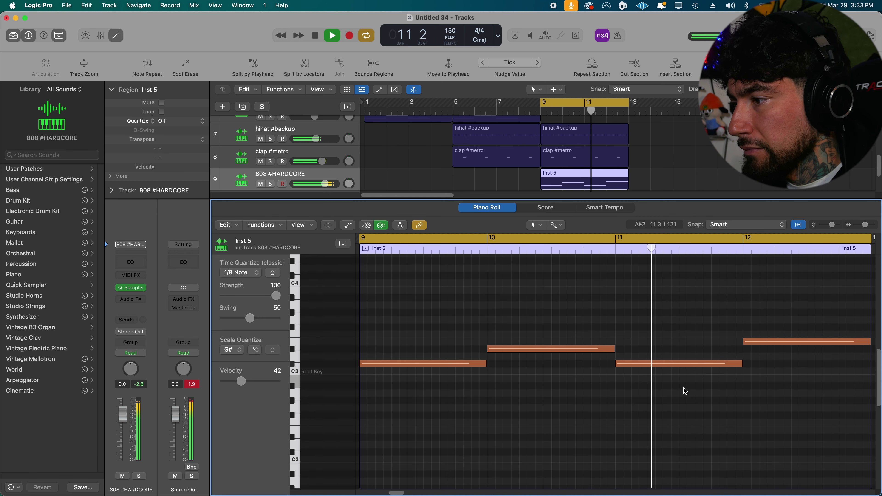
pyautogui.press('space')
pyautogui.click(555, 225)
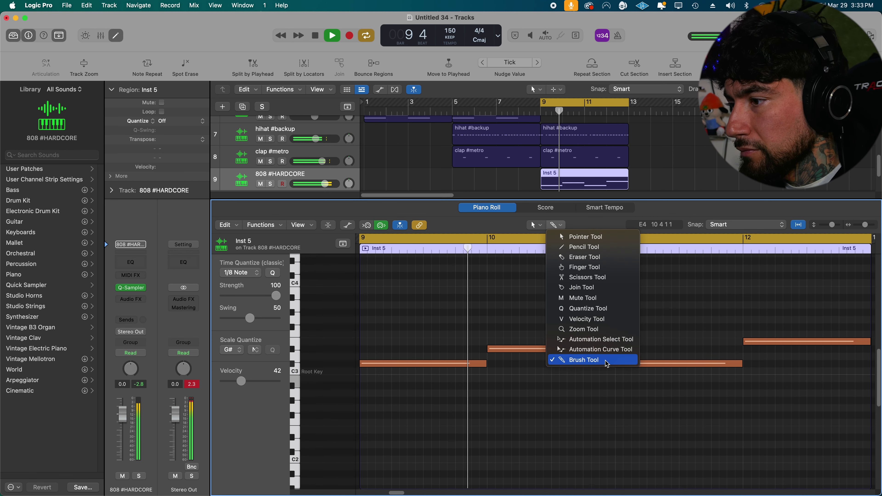
pyautogui.click(586, 277)
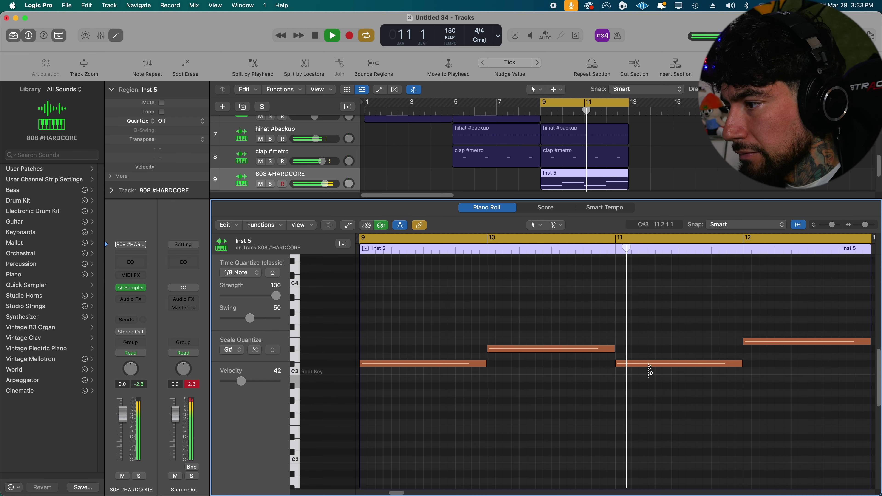
pyautogui.click(664, 365)
pyautogui.press('space')
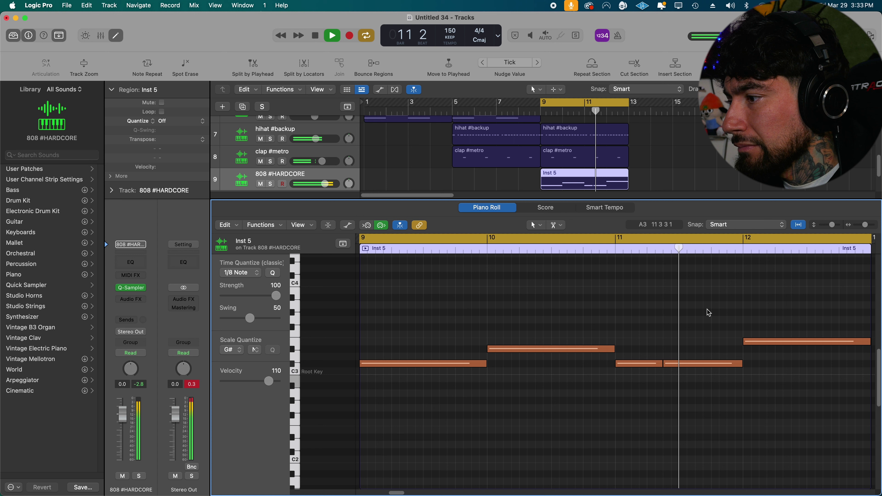
pyautogui.click(724, 363)
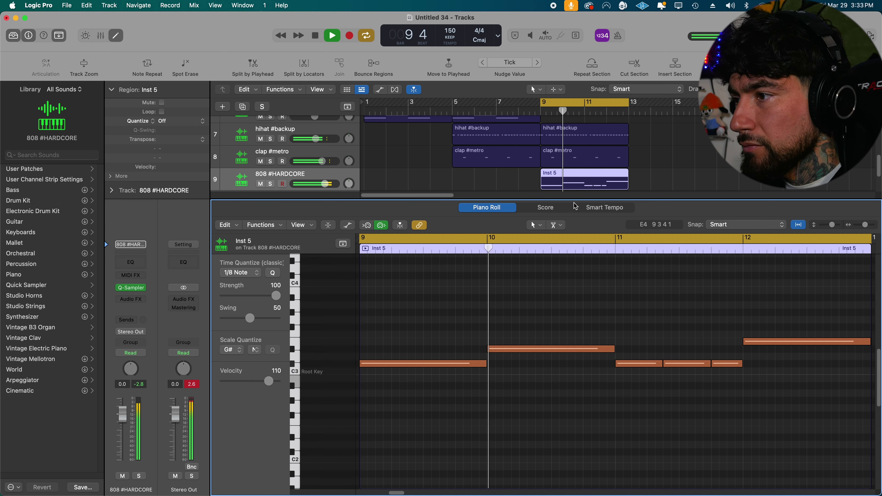
pyautogui.click(555, 224)
pyautogui.click(571, 360)
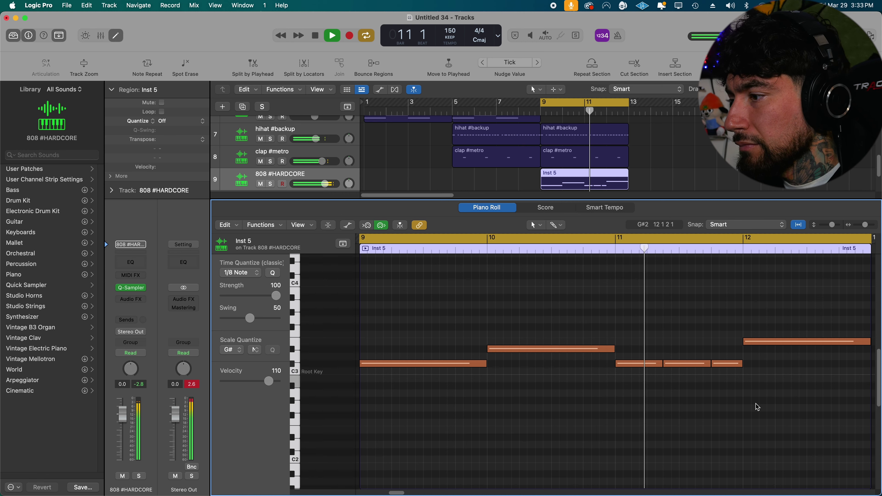
# Trim the bar 12 note to start on beat 2 and extend the last split note to meet it.
pyautogui.moveTo(745, 343); pyautogui.dragTo(776, 344)
pyautogui.click(734, 364)
pyautogui.hotkey('shift', '\\')
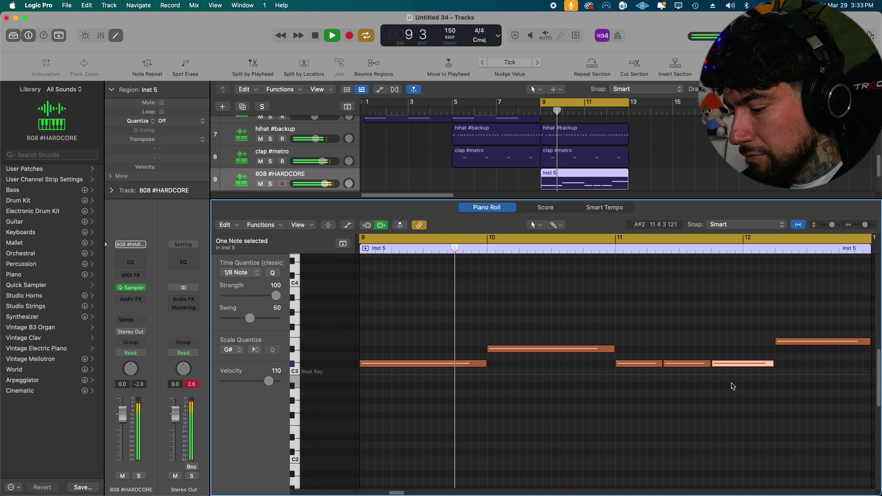
pyautogui.click(765, 403)
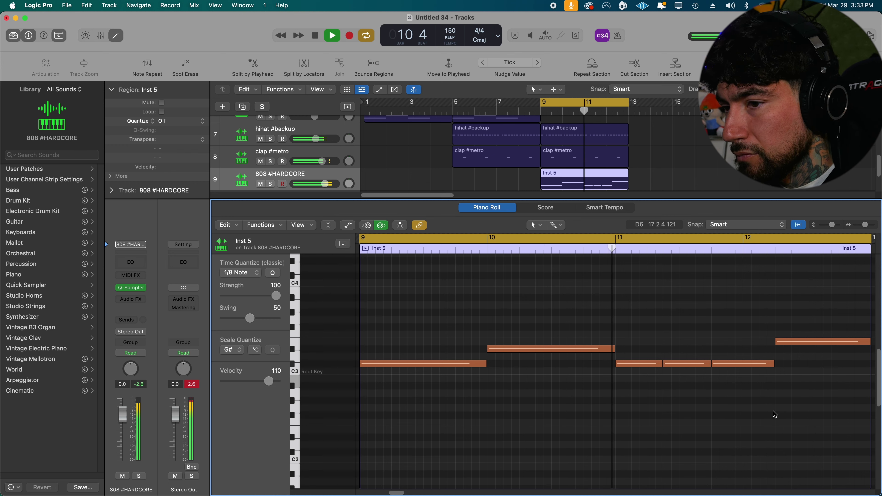
# Reset the Stereo Out peak reading, lower the 808 #HARDCORE track to -3.3 dB and check its Quick Sampler settings.
pyautogui.click(191, 384)
pyautogui.moveTo(324, 184); pyautogui.dragTo(315, 183)
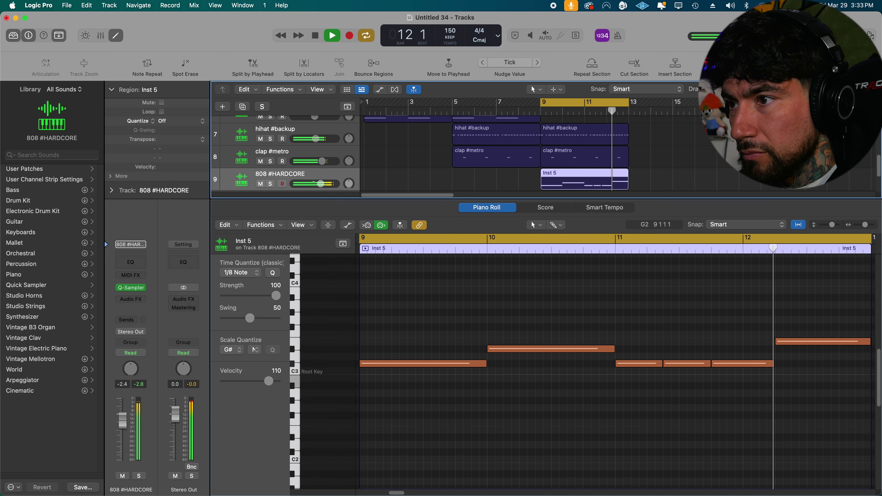
pyautogui.press('e')
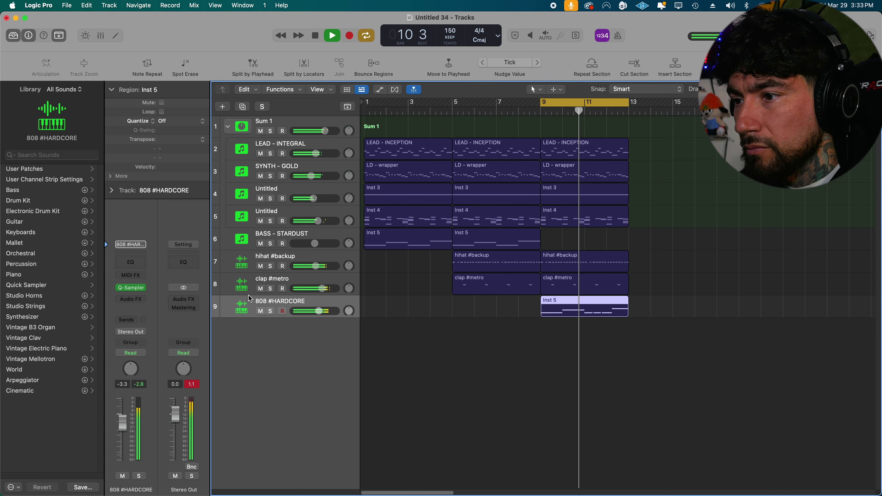
pyautogui.click(134, 287)
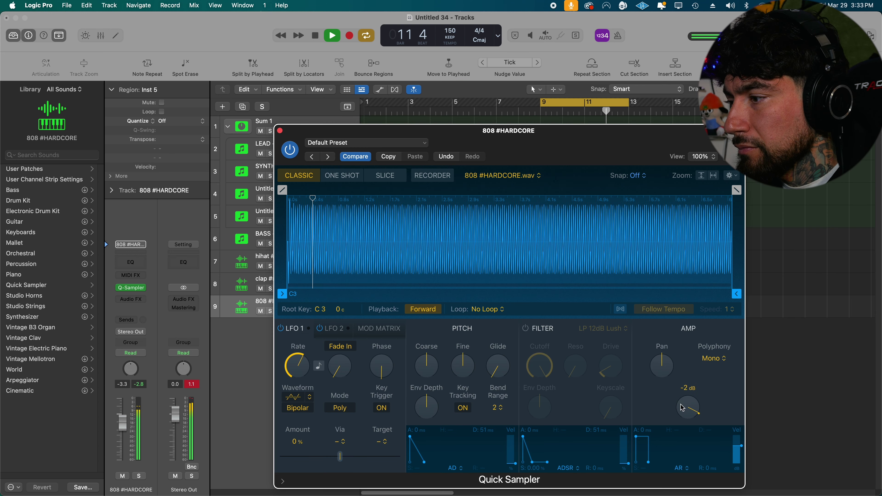
pyautogui.click(130, 287)
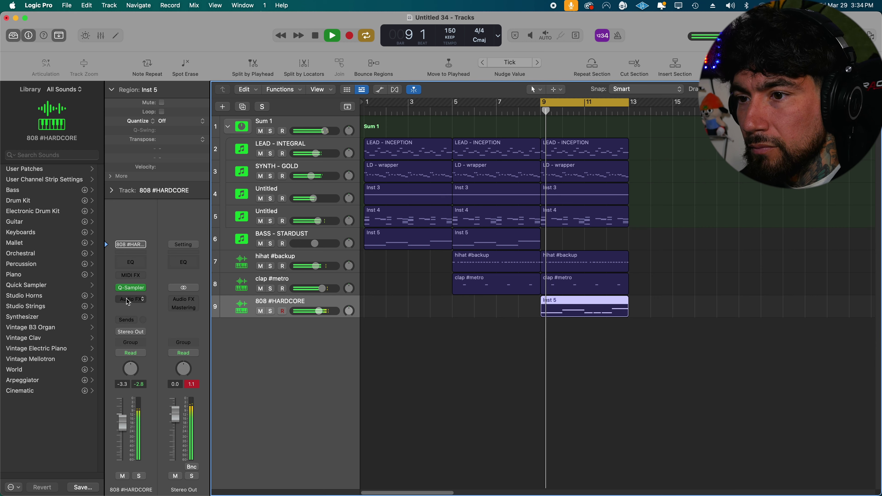
# Insert Minimal's Rift distortion on the 808 #HARDCORE track with the DAEMON SUBS preset.
pyautogui.click(128, 299)
pyautogui.moveTo(156, 487)
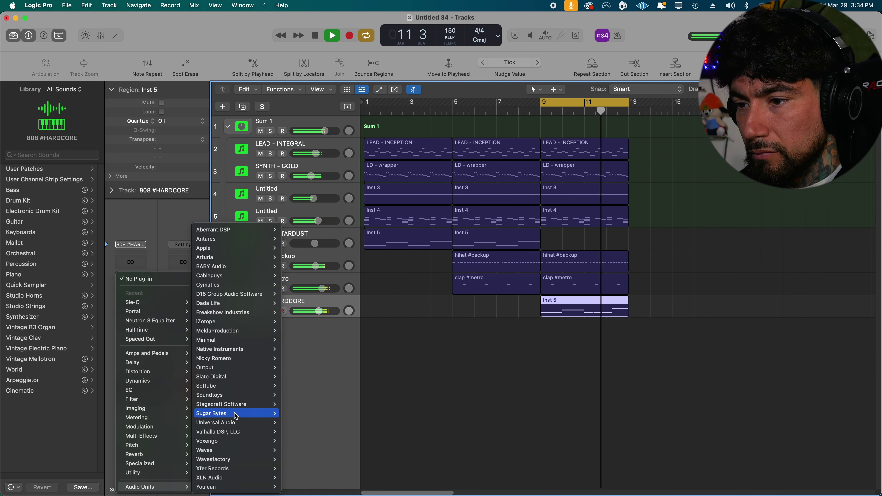
pyautogui.moveTo(237, 340)
pyautogui.click(313, 340)
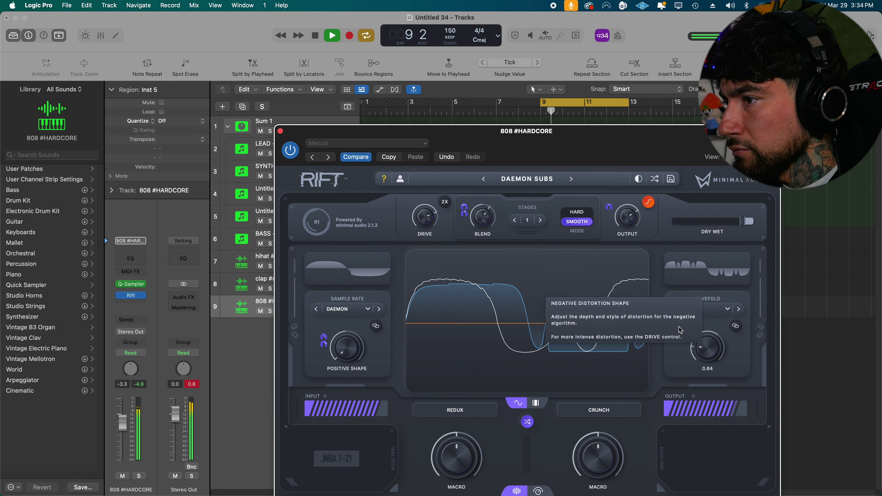
# Change Rift's positive shape algorithm to the Ghost noise type and close the plug-in.
pyautogui.click(354, 310)
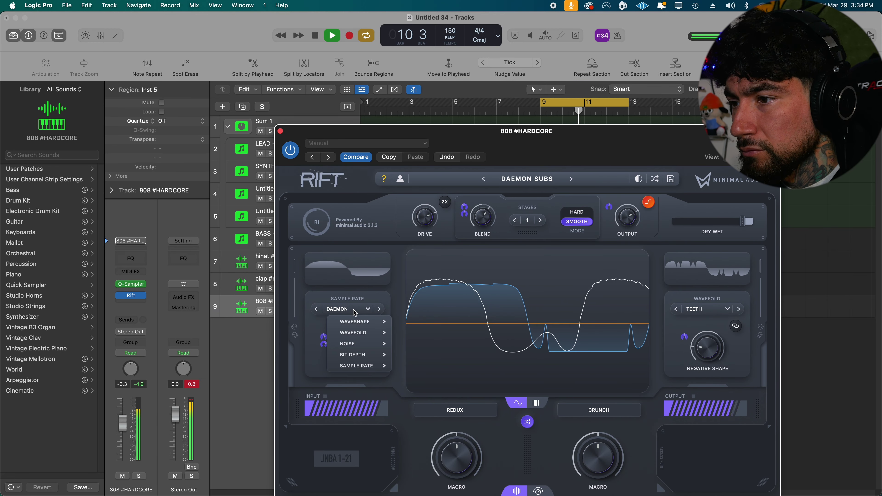
pyautogui.click(371, 296)
pyautogui.click(365, 308)
pyautogui.moveTo(362, 355)
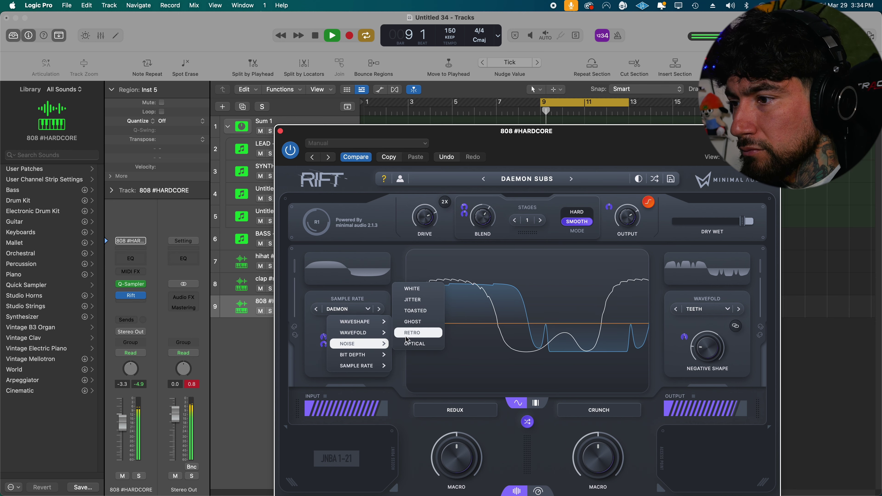
pyautogui.click(413, 321)
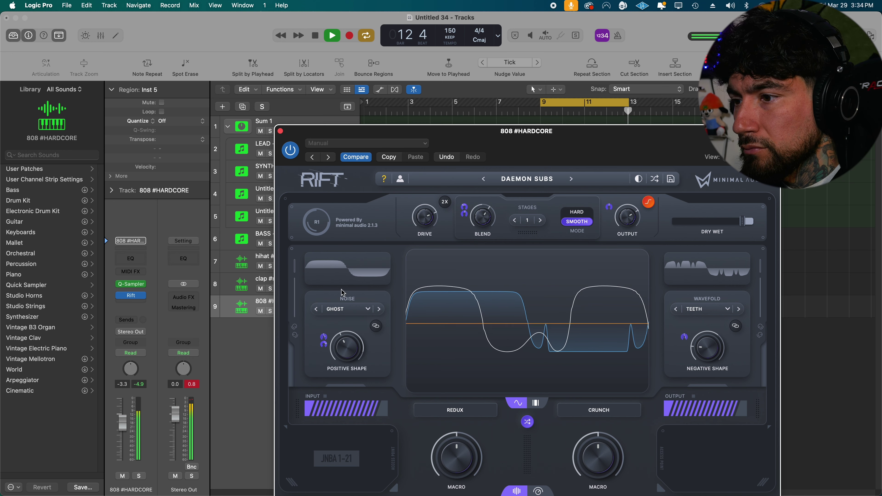
pyautogui.click(280, 131)
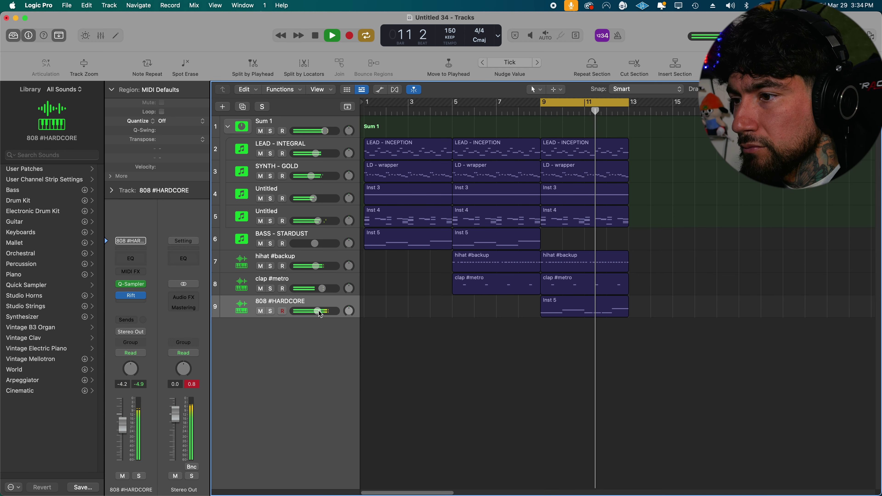
# Check the 808 #HARDCORE region's notes and the mixer levels, and lower the 808 #HARDCORE track to -5.4 dB.
pyautogui.doubleClick(564, 307)
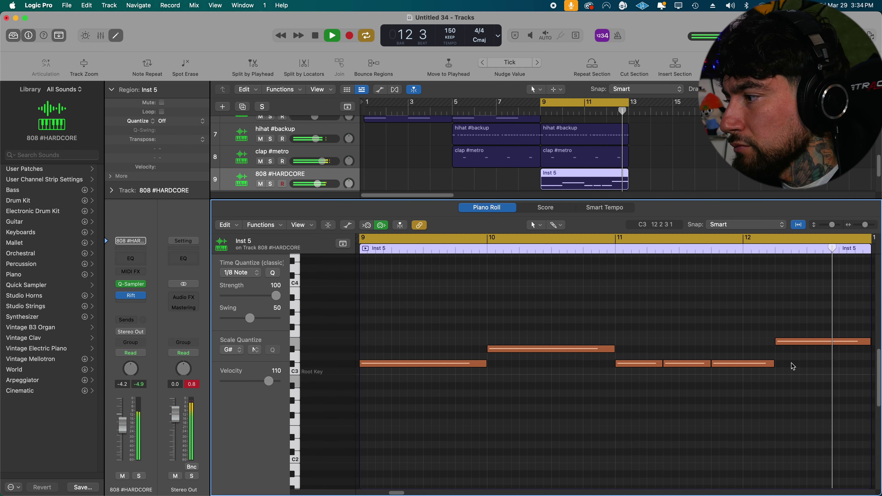
pyautogui.press('x')
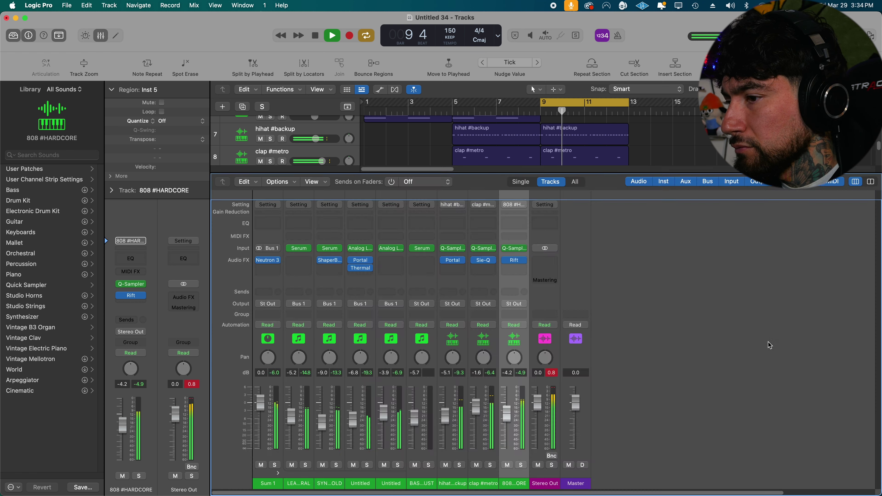
pyautogui.press('x')
pyautogui.click(467, 347)
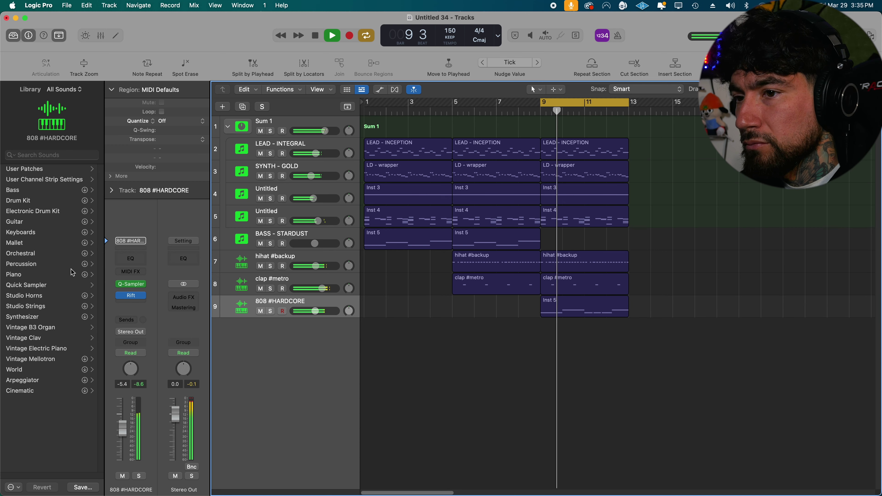
# Audition samples in the drum kit's KIX folder in Finder and load kick #sum2do.wav onto a new Logic Pro track.
pyautogui.click(21, 123)
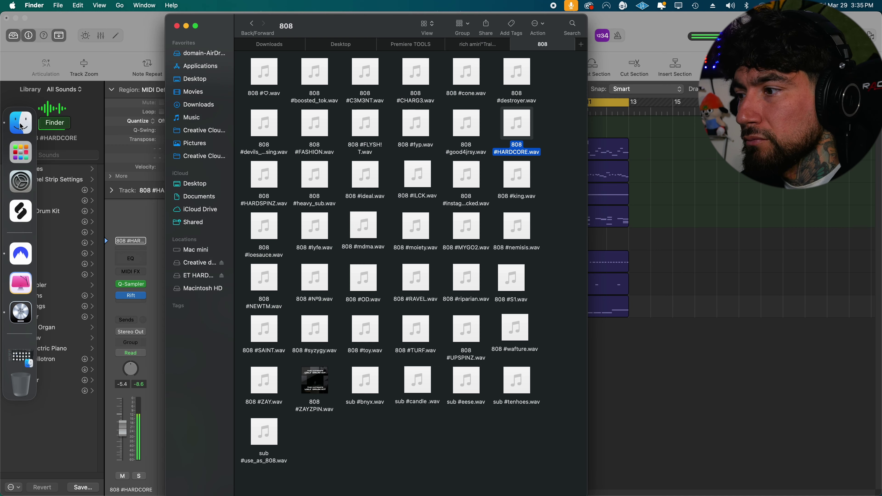
pyautogui.click(253, 27)
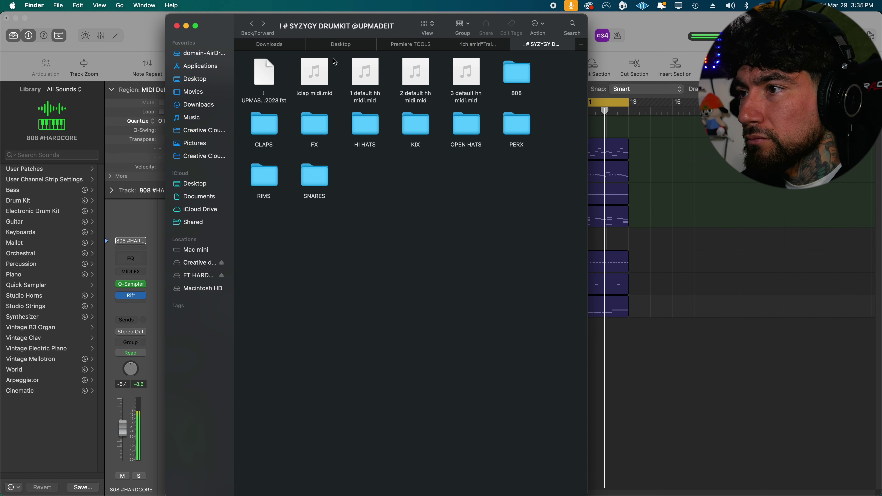
pyautogui.doubleClick(414, 125)
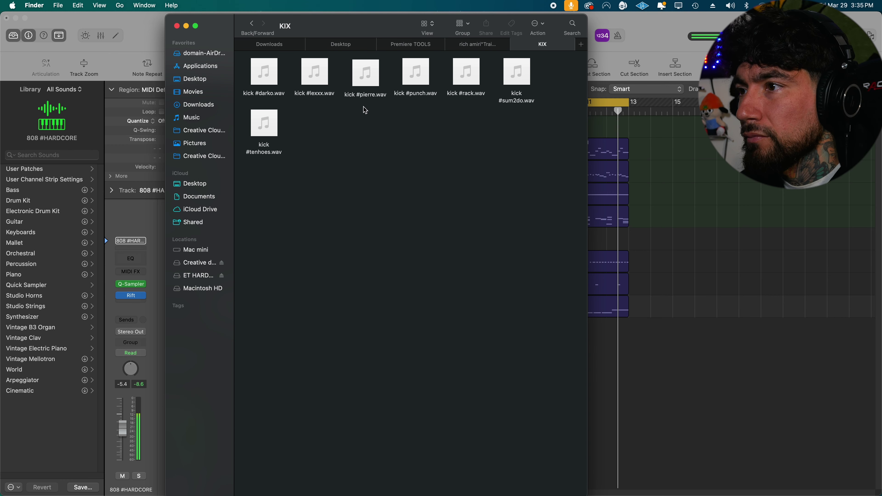
pyautogui.click(364, 73)
pyautogui.click(415, 73)
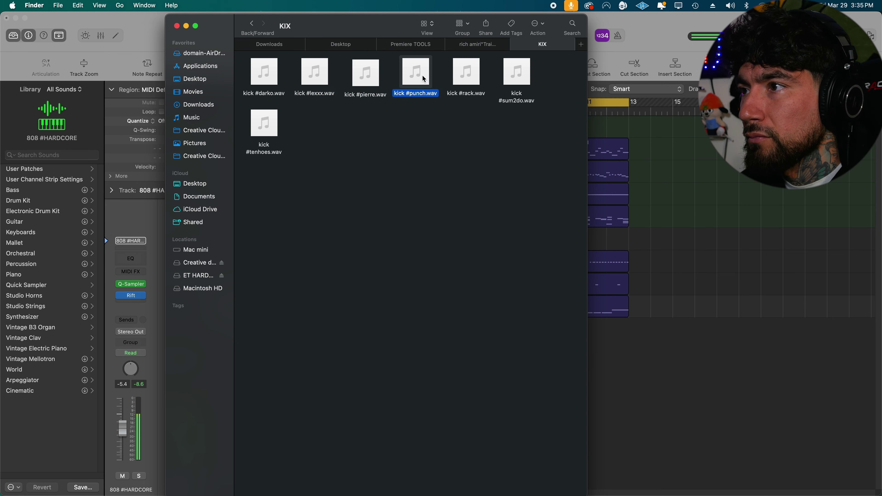
pyautogui.click(461, 74)
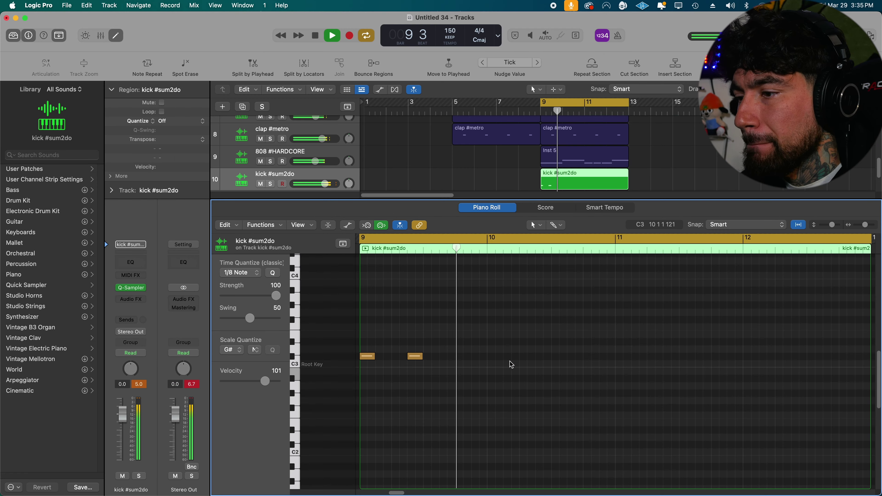
# Complete the kick #sum2do pattern on C#3 with a last bar 9 hit on beat 4 and three hits in bar 11.
pyautogui.click(463, 356)
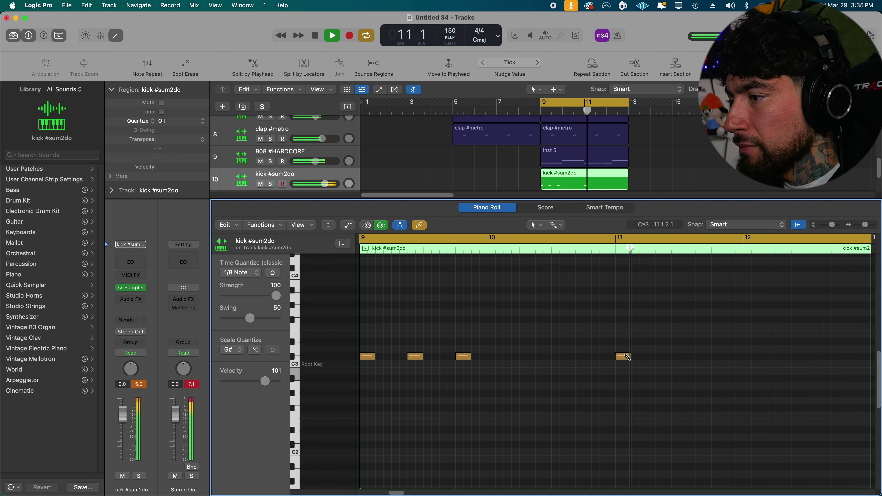
pyautogui.click(716, 356)
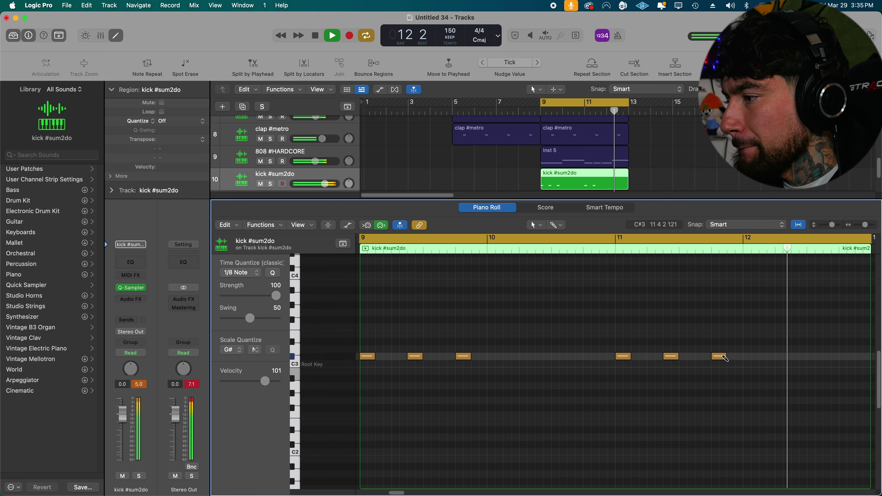
pyautogui.press('e')
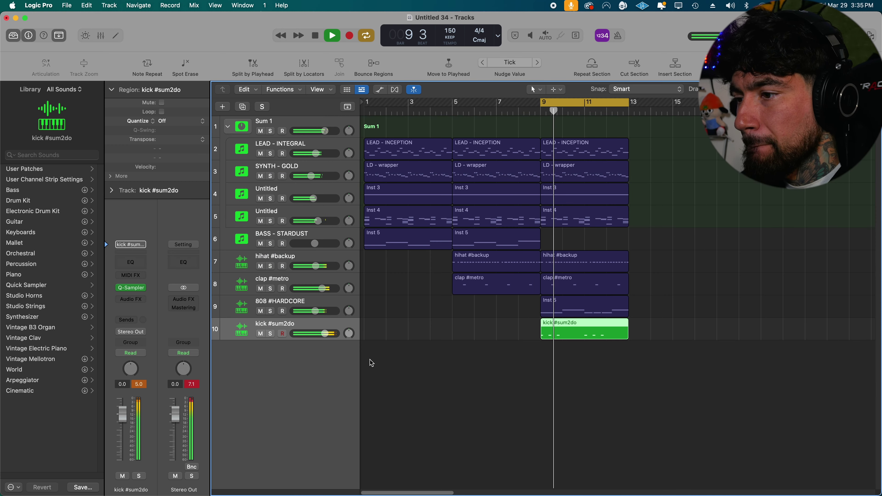
# Lower the kick #sum2do track to -3.0 dB and check its Quick Sampler amp settings.
pyautogui.moveTo(324, 335); pyautogui.dragTo(318, 335)
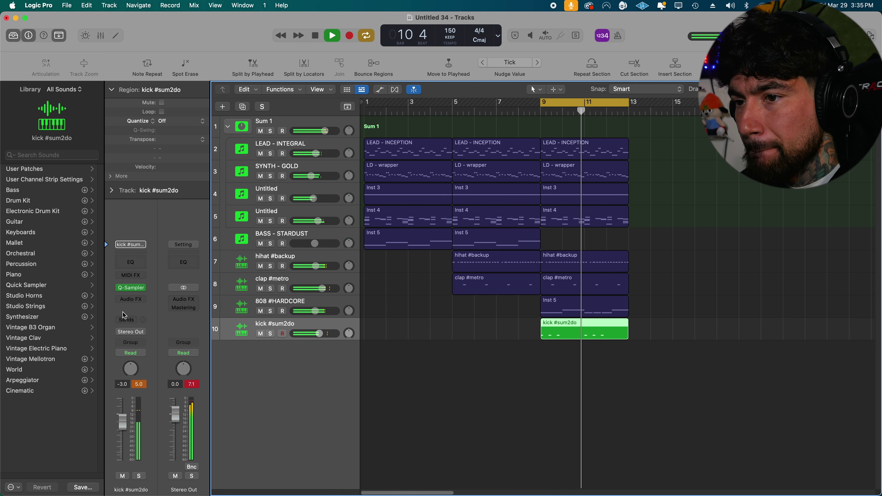
pyautogui.click(135, 289)
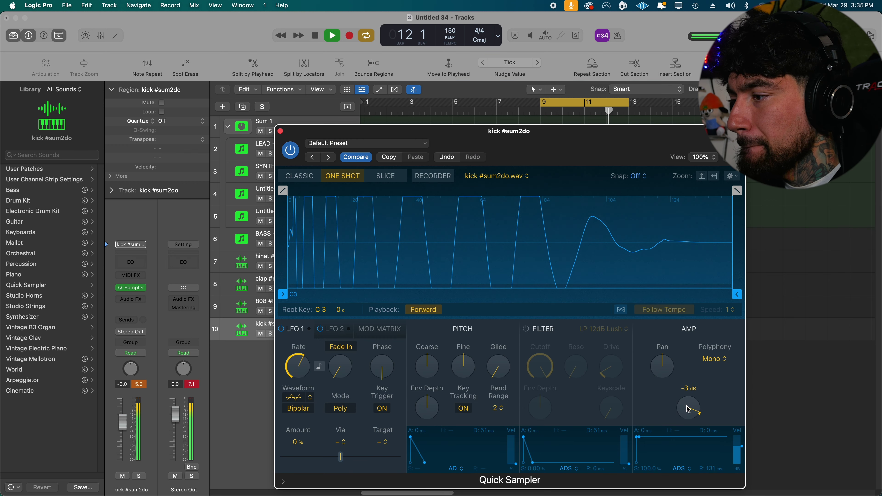
pyautogui.click(280, 132)
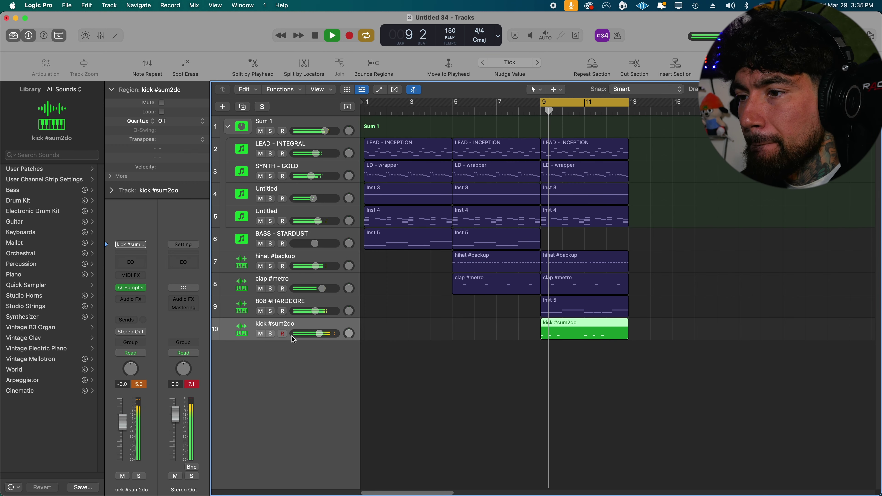
# Add a send to Bus 10 on the kick #sum2do track.
pyautogui.click(127, 319)
pyautogui.moveTo(150, 333)
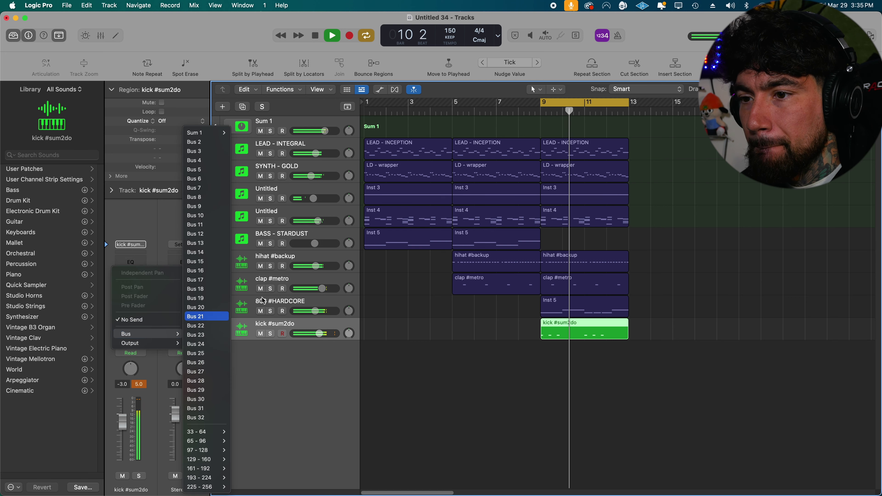
pyautogui.click(210, 217)
# Insert Soundtoys Decapitator on the Bus 10 aux with the N style, and lower the kick #sum2do track to -5.8 dB.
pyautogui.click(192, 305)
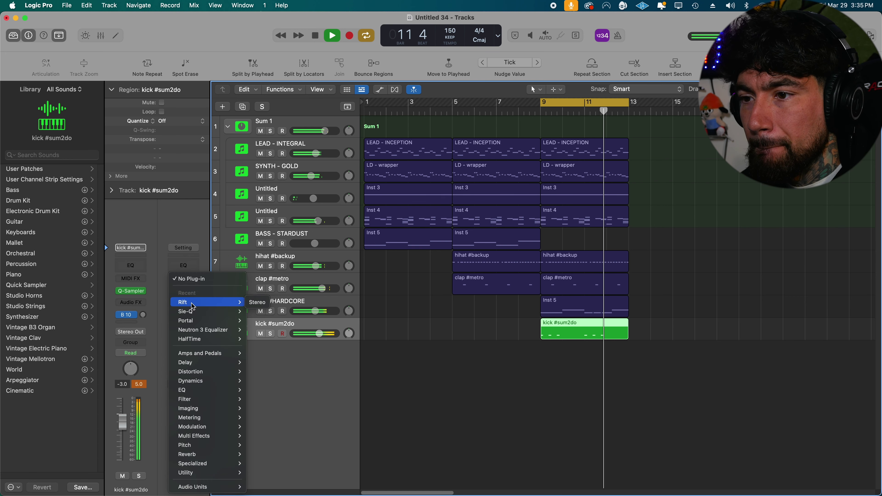
pyautogui.moveTo(208, 486)
pyautogui.moveTo(288, 395)
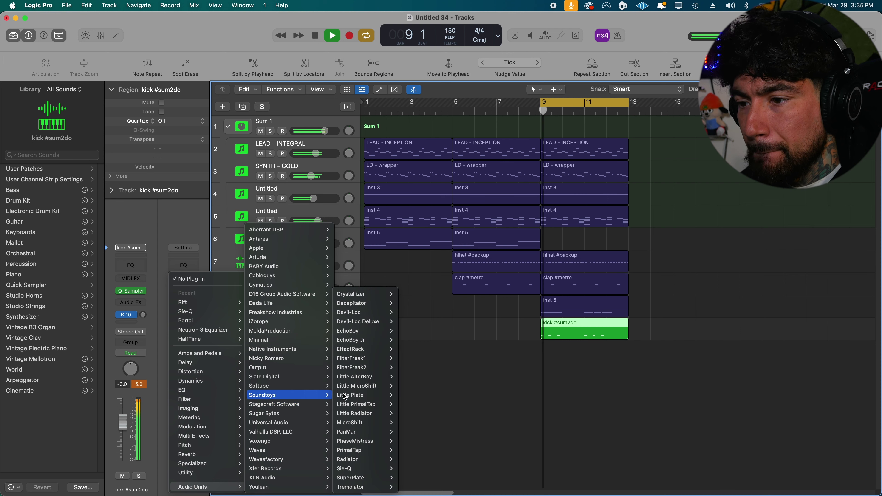
pyautogui.click(408, 303)
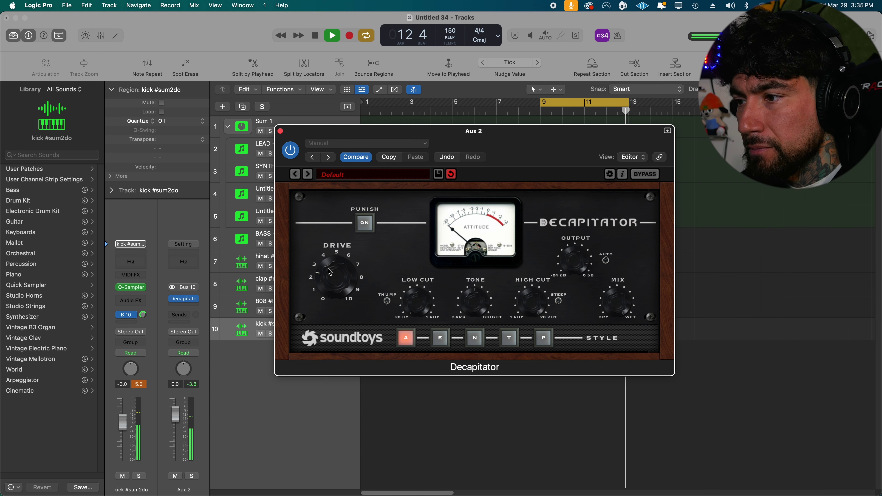
pyautogui.click(478, 334)
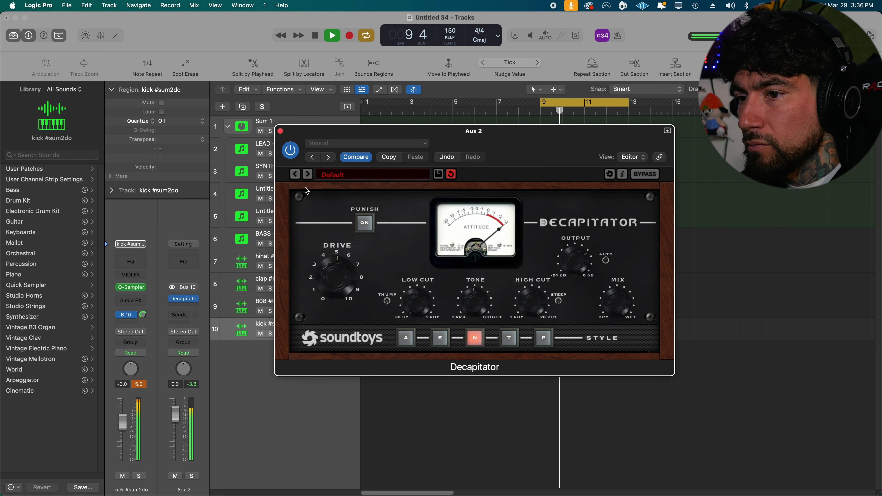
pyautogui.click(280, 131)
pyautogui.moveTo(318, 334); pyautogui.dragTo(310, 336)
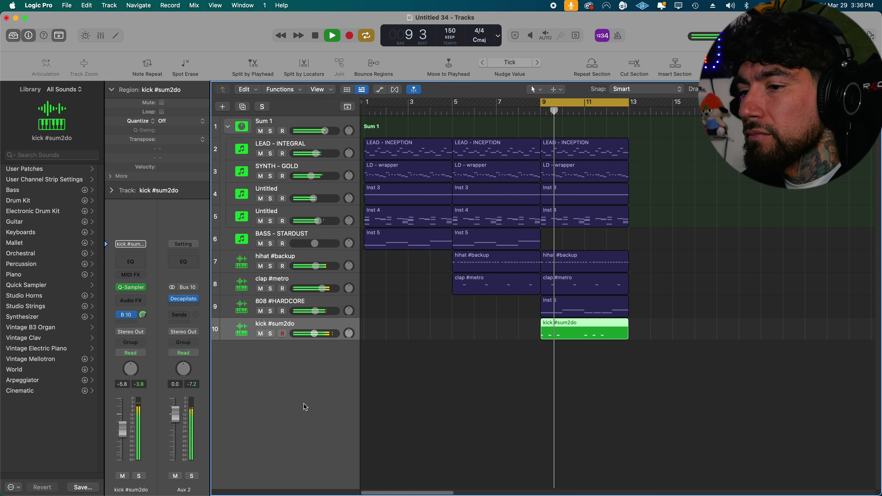
# Recolor the clap, 808 and kick regions in bars 9 to 12 to the dark indigo of the other regions.
pyautogui.moveTo(641, 348); pyautogui.dragTo(587, 278)
pyautogui.hotkey('alt', 'c')
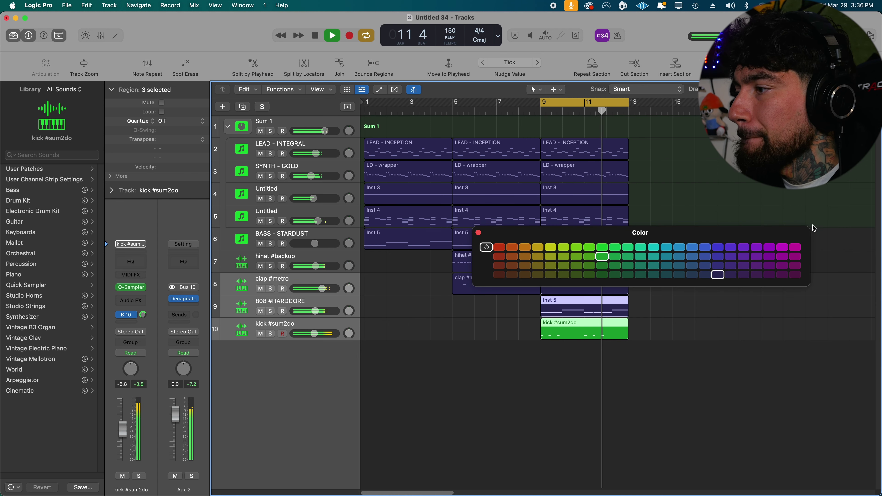
pyautogui.click(718, 275)
pyautogui.click(481, 233)
pyautogui.click(478, 384)
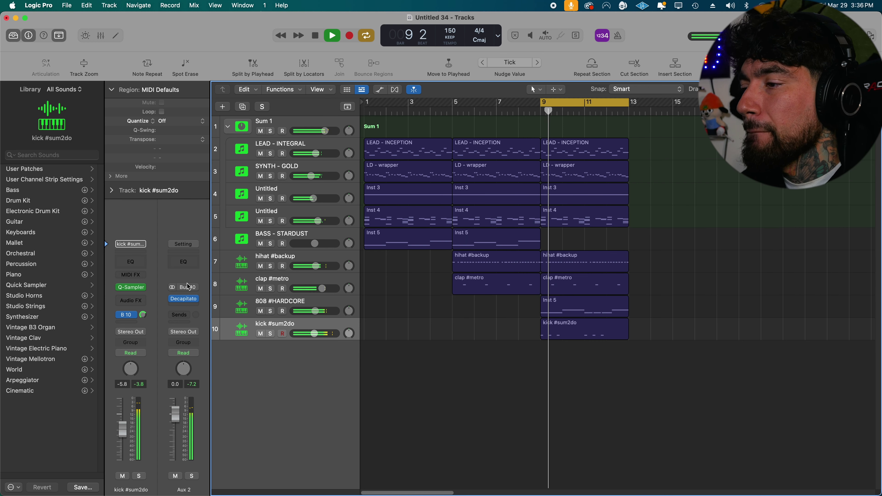
# Load snare #2.wav from the drum kit's SNARES folder in Finder onto a new Logic Pro track below the kick.
pyautogui.click(30, 127)
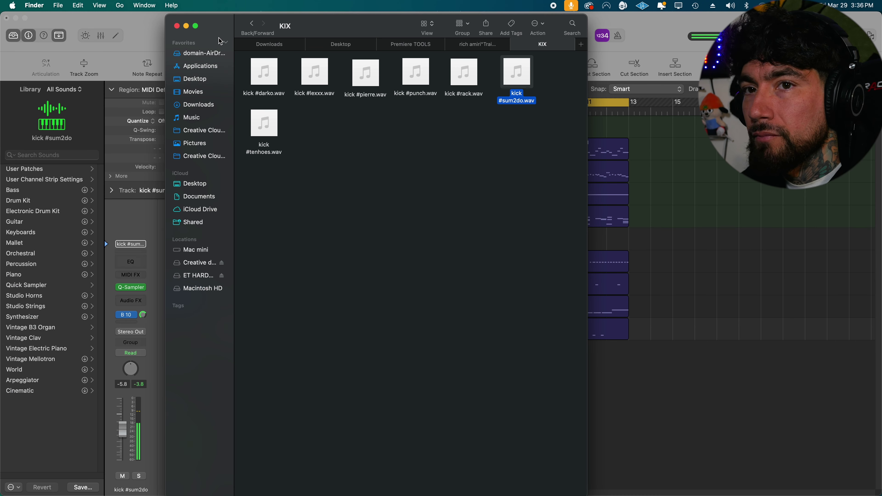
pyautogui.click(251, 24)
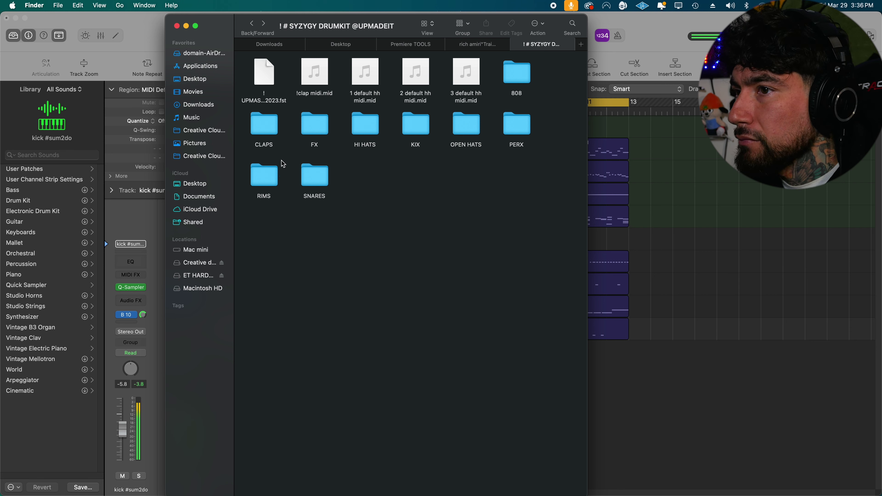
pyautogui.doubleClick(315, 175)
pyautogui.click(318, 125)
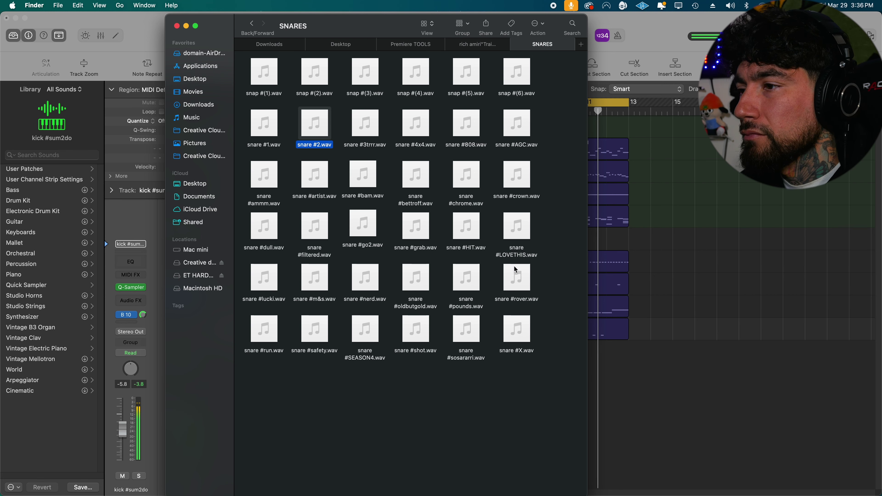
pyautogui.moveTo(334, 139); pyautogui.dragTo(605, 377)
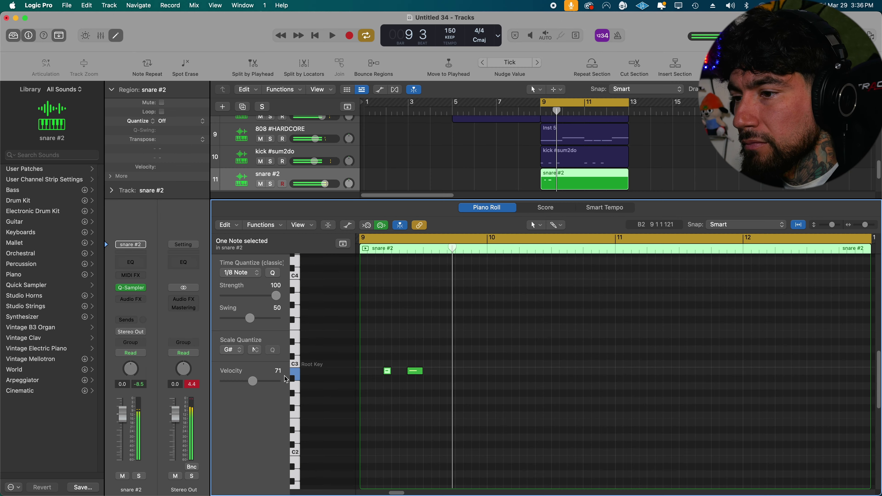
# Delete the first snare #2 note in bar 9 and set the remaining note's velocity to 47.
pyautogui.press('Delete')
pyautogui.press('space')
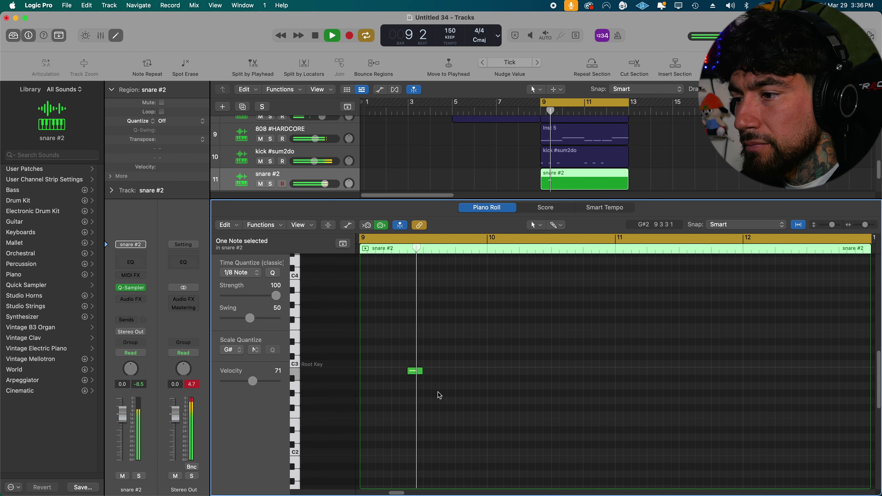
pyautogui.moveTo(254, 385); pyautogui.dragTo(244, 382)
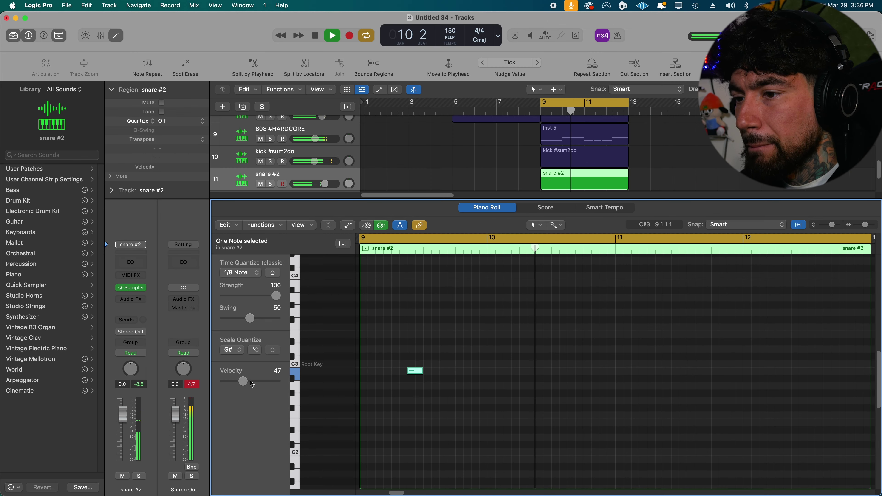
# Draw snare #2 notes on B2 early in bar 10 and delete the extra one, keeping a single hit.
pyautogui.click(492, 378)
pyautogui.keyDown('super'); pyautogui.click(524, 371); pyautogui.keyUp('super')
pyautogui.keyDown('super'); pyautogui.click(511, 371); pyautogui.keyUp('super')
pyautogui.click(528, 371)
pyautogui.press('Delete')
# Load the snare #go2 sample onto a new track and set its Piano Roll time quantize to 1/8 Triplet (1/12).
pyautogui.press('space')
pyautogui.press('space')
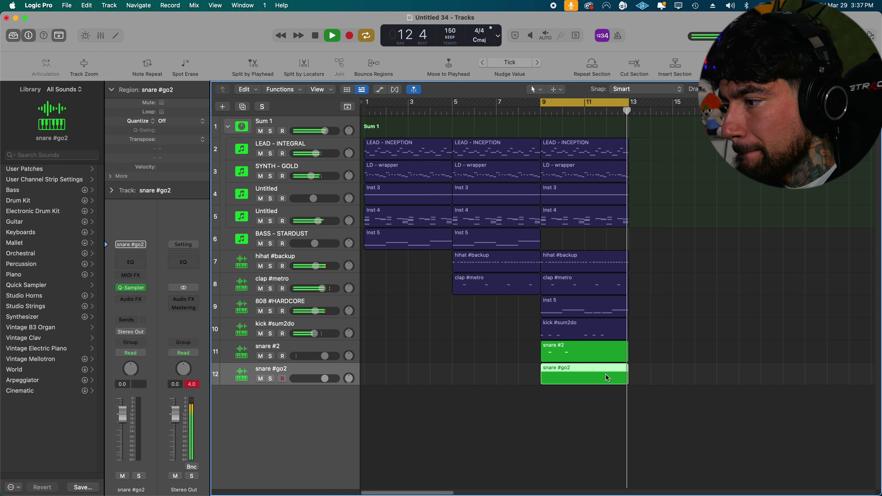
pyautogui.press('super+d')
pyautogui.click(239, 273)
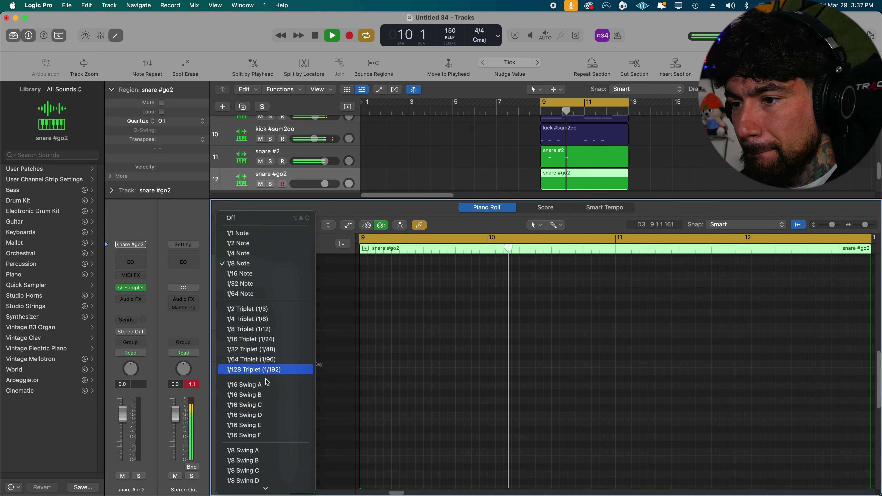
pyautogui.click(248, 328)
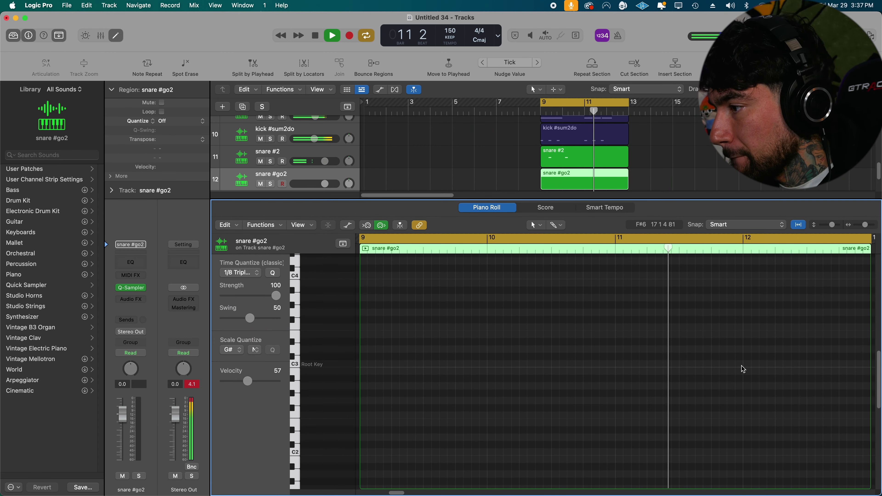
# Draw three consecutive snare #go2 triplet notes on B2 from the start of bar 12 and play them back.
pyautogui.press('space')
pyautogui.click(748, 370)
pyautogui.click(759, 371)
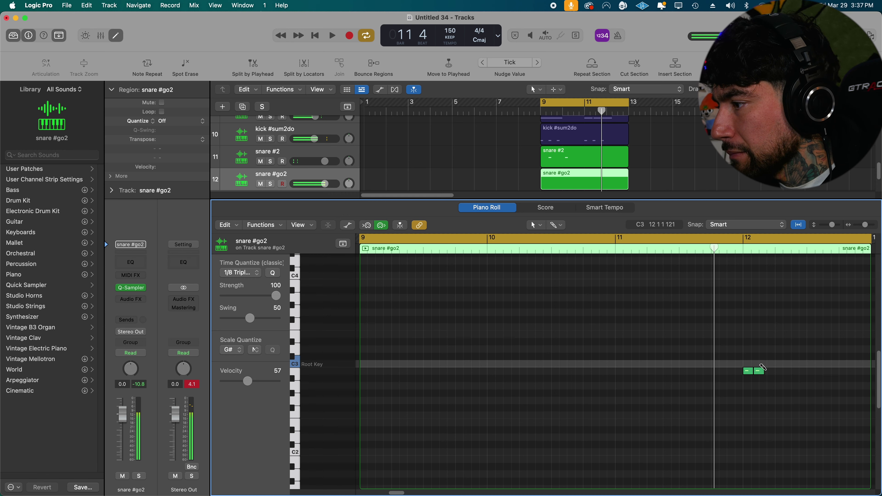
pyautogui.click(769, 371)
pyautogui.press('space')
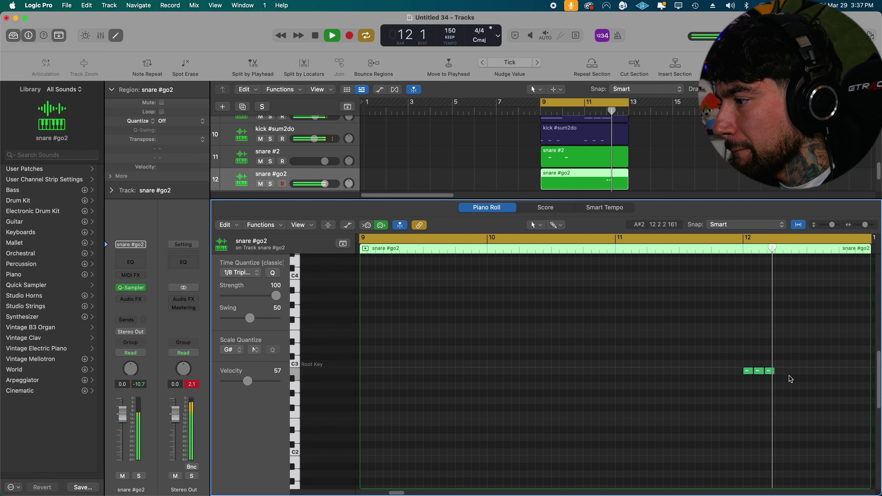
# Draw a 1/16 triplet snare #go2 roll from beat 3 of bar 12, descending from B2 through G#2 to F#2.
pyautogui.click(831, 407)
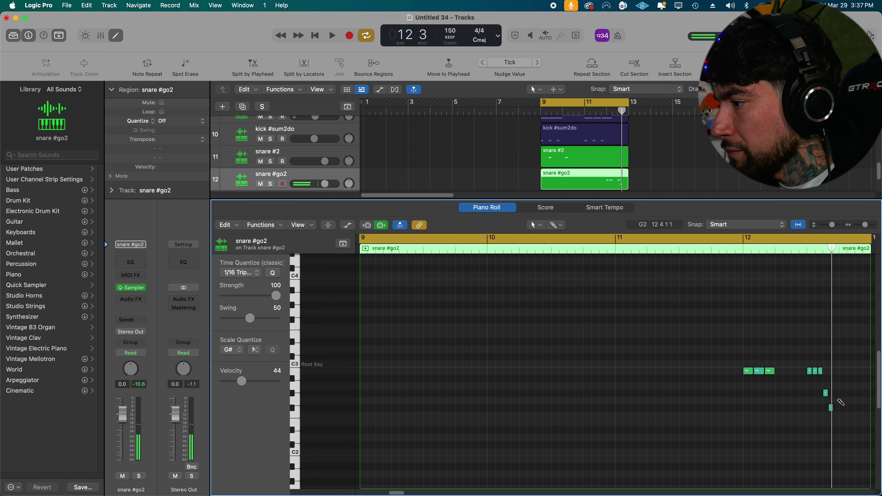
pyautogui.press('space')
pyautogui.click(825, 393)
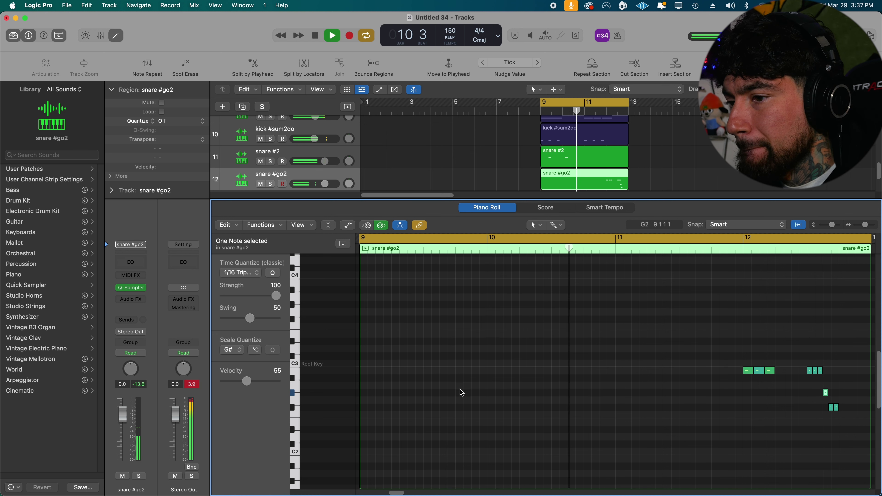
# Set the snare #go2 time quantize to 1/8 Triplet and draw three consecutive notes on G2 at the end of bar 12.
pyautogui.click(700, 314)
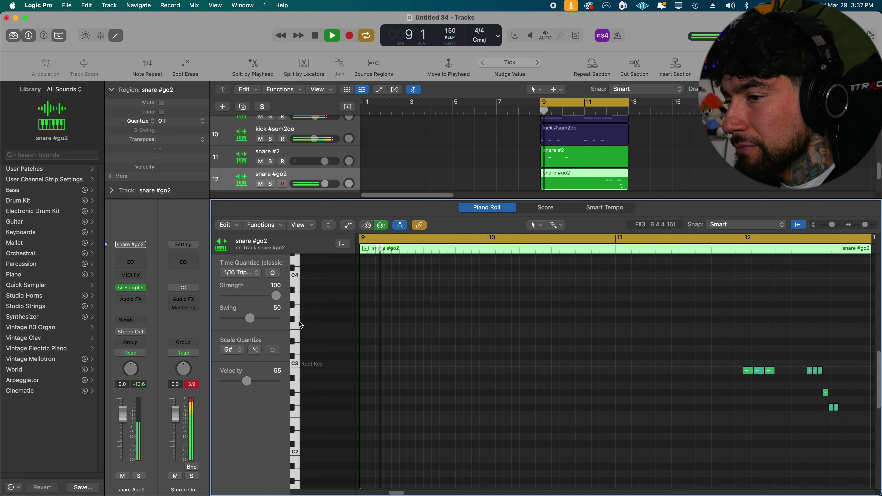
pyautogui.click(248, 276)
pyautogui.click(243, 262)
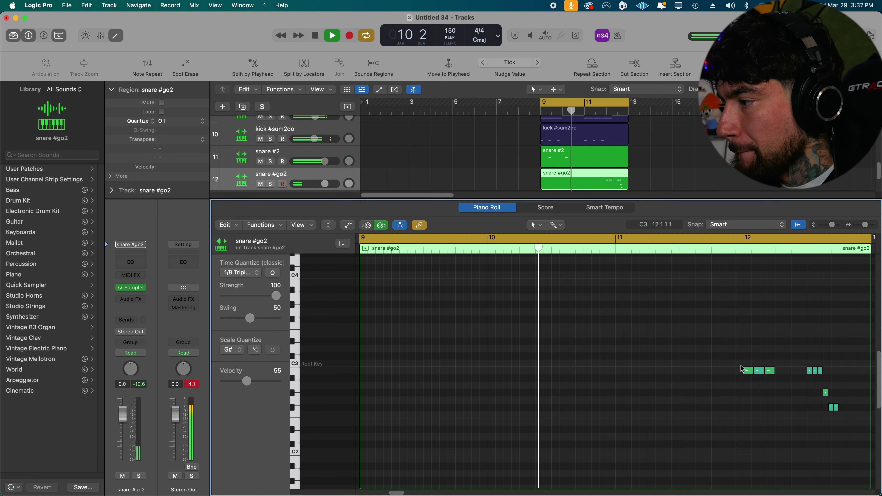
pyautogui.keyDown('super'); pyautogui.click(843, 392); pyautogui.keyUp('super')
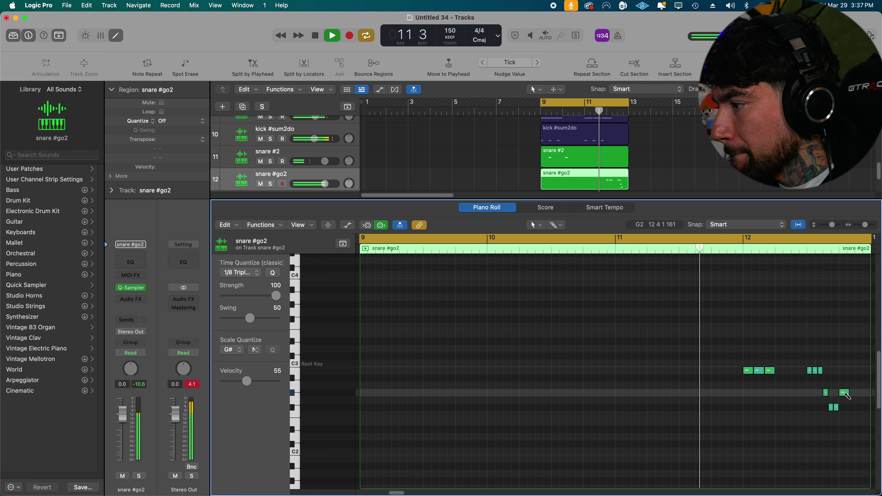
pyautogui.keyDown('super'); pyautogui.click(855, 393); pyautogui.keyUp('super')
pyautogui.hscroll(1, 860, 393)
pyautogui.keyDown('super'); pyautogui.click(861, 393); pyautogui.keyUp('super')
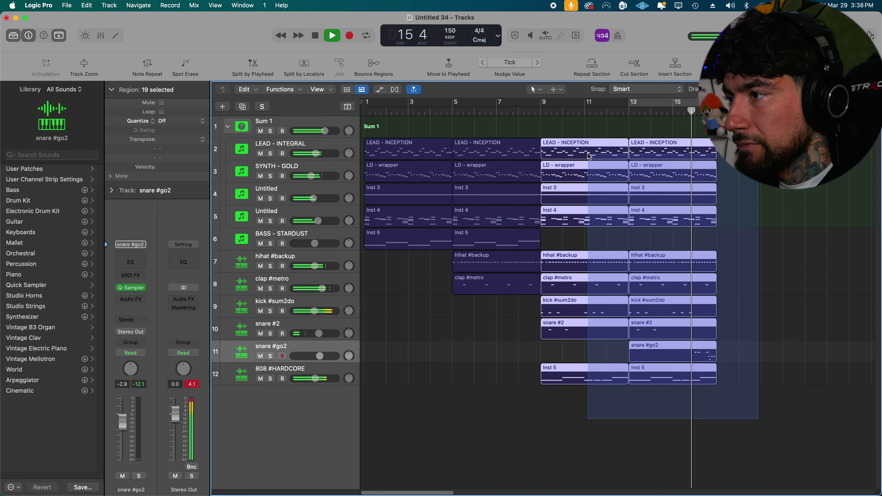
# Repeat all regions of bars 9–16 into bars 17–24 and set the cycle range to bars 17–20.
pyautogui.click(592, 153)
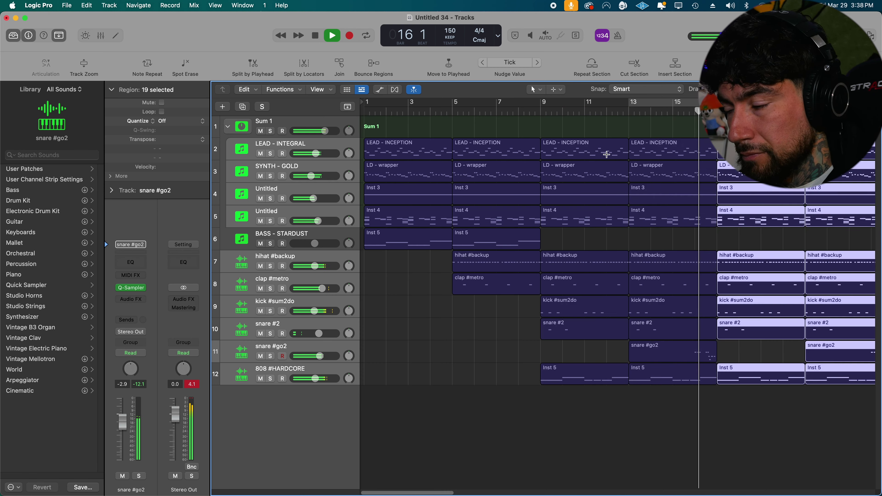
pyautogui.moveTo(717, 102); pyautogui.dragTo(805, 102)
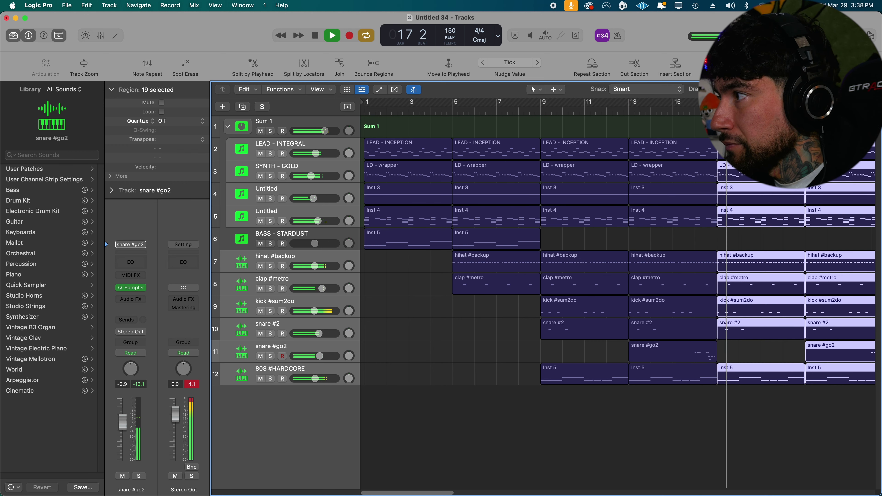
pyautogui.press('super+Left')
pyautogui.press('super+Left')
pyautogui.click(743, 156)
# Switch to Finder, audition the OPEN HATS samples and load the oh #longer…ooo.wav sample onto a new track in Logic Pro.
pyautogui.moveTo(3, 153)
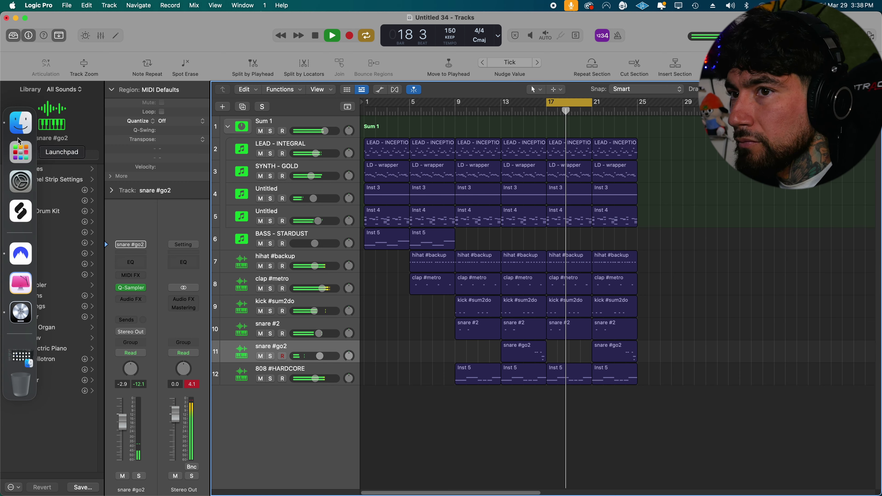
pyautogui.click(19, 123)
pyautogui.click(253, 24)
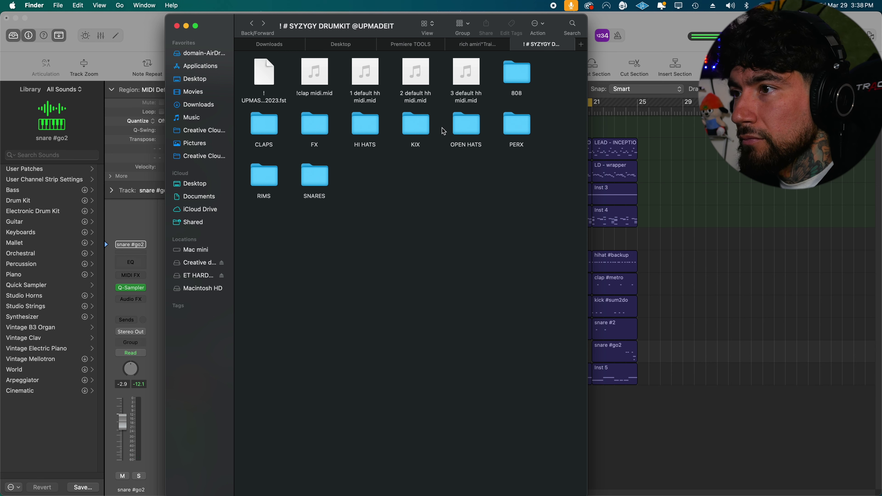
pyautogui.doubleClick(474, 134)
pyautogui.click(416, 124)
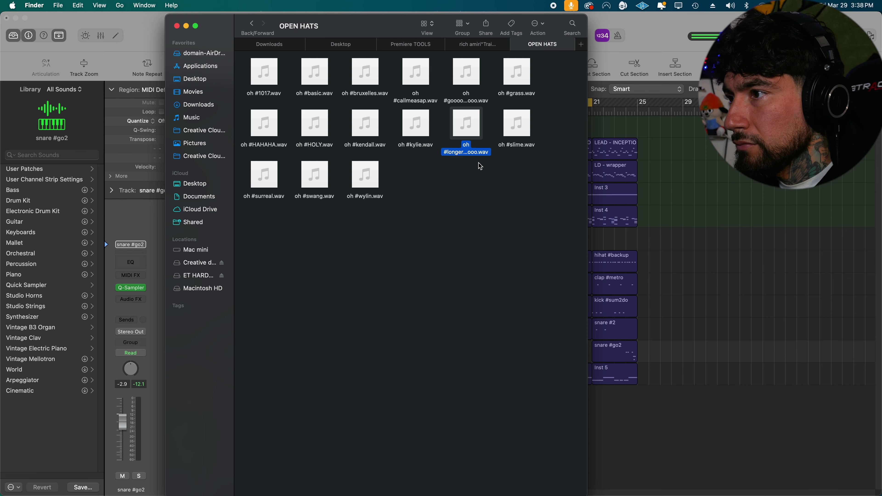
pyautogui.moveTo(504, 212); pyautogui.dragTo(553, 434)
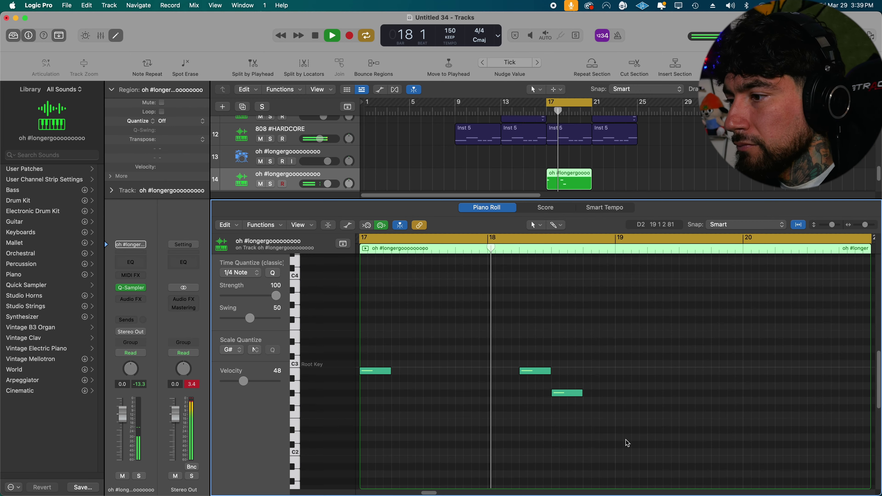
# Draw an open hat note on B2 at the start of bar 19 and lower the track volume to -3.2 dB.
pyautogui.click(622, 373)
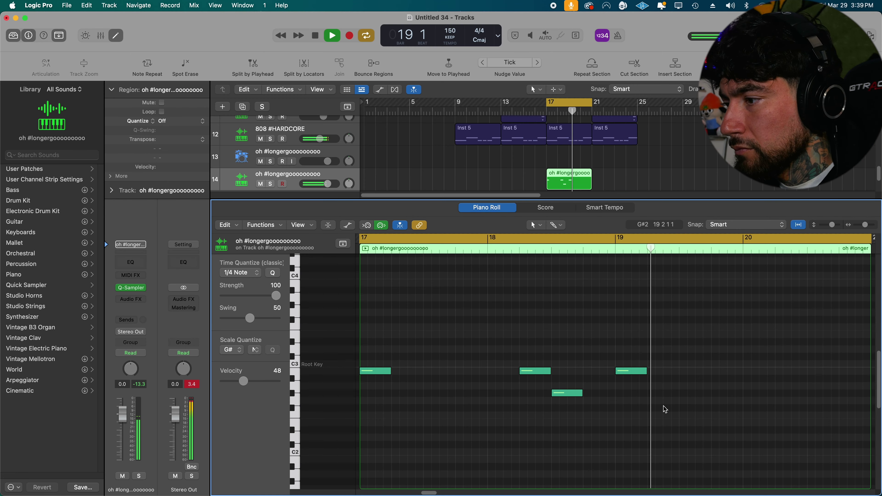
pyautogui.press('e')
pyautogui.moveTo(326, 423); pyautogui.dragTo(322, 423)
# Load the OH - LAIN sample onto a new sampler track and create a region on it spanning bars 17–20.
pyautogui.moveTo(19, 123)
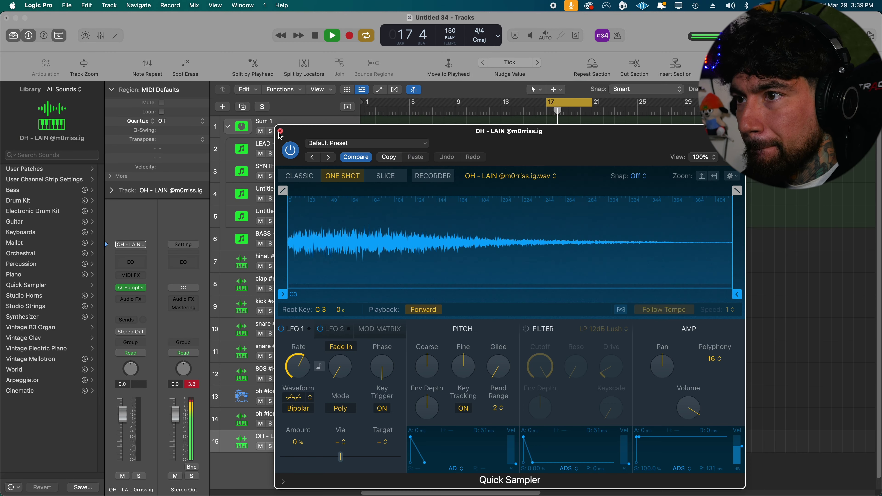
pyautogui.click(280, 132)
pyautogui.rightClick(554, 445)
pyautogui.click(569, 420)
pyautogui.moveTo(555, 444); pyautogui.dragTo(591, 445)
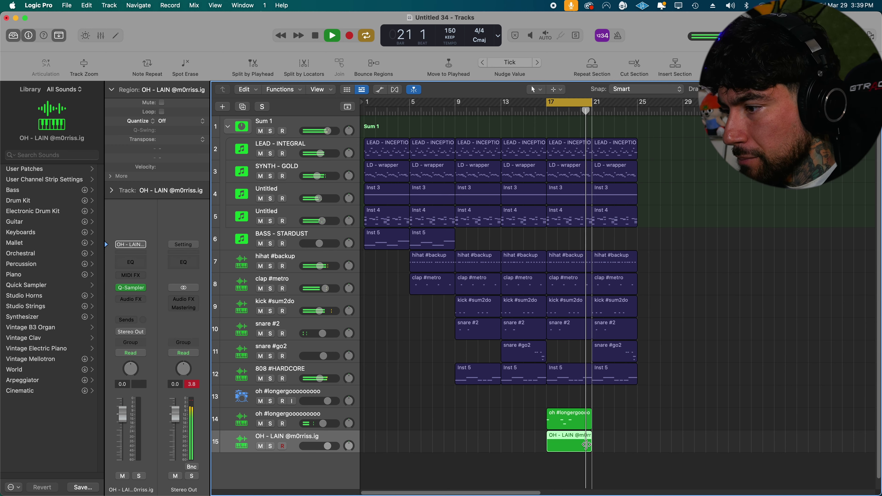
pyautogui.doubleClick(577, 445)
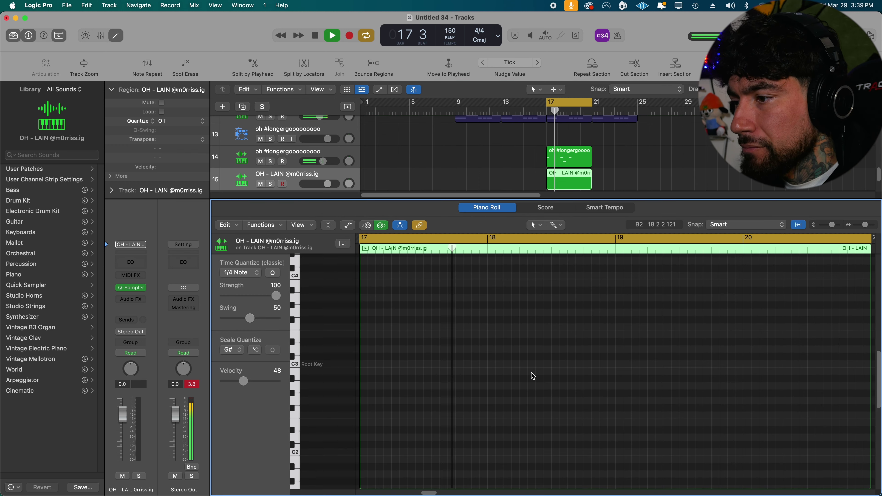
# Draw one OH - LAIN note on B2 at beat 4 of bar 18 and set its velocity to 71.
pyautogui.click(587, 371)
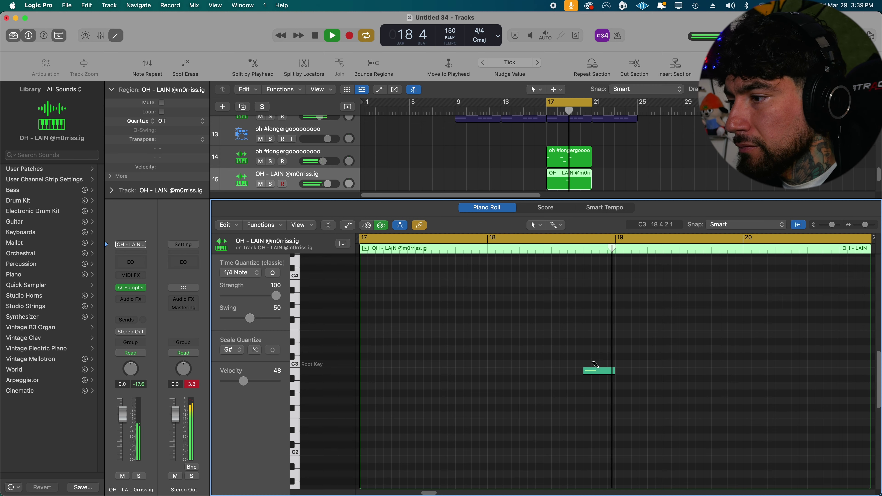
pyautogui.moveTo(244, 381); pyautogui.dragTo(253, 381)
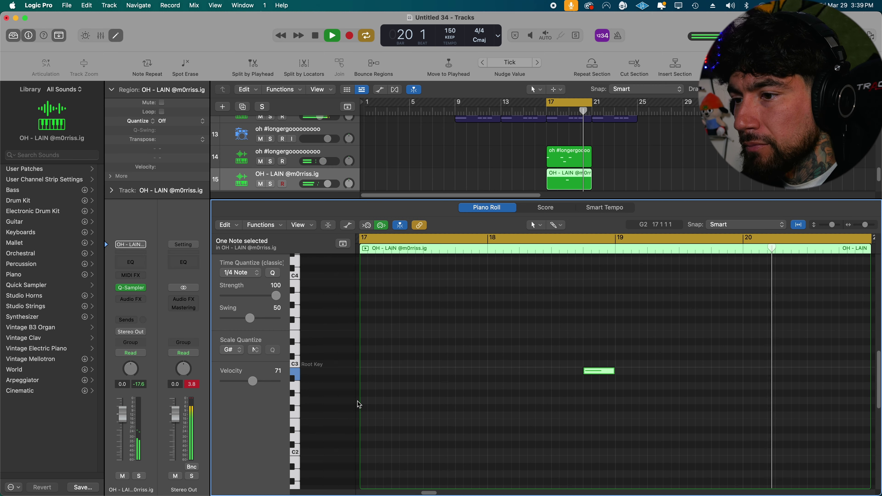
pyautogui.click(599, 405)
pyautogui.press('e')
# Raise the note velocity in the oh #longergooooooooo region at bar 17.
pyautogui.click(576, 409)
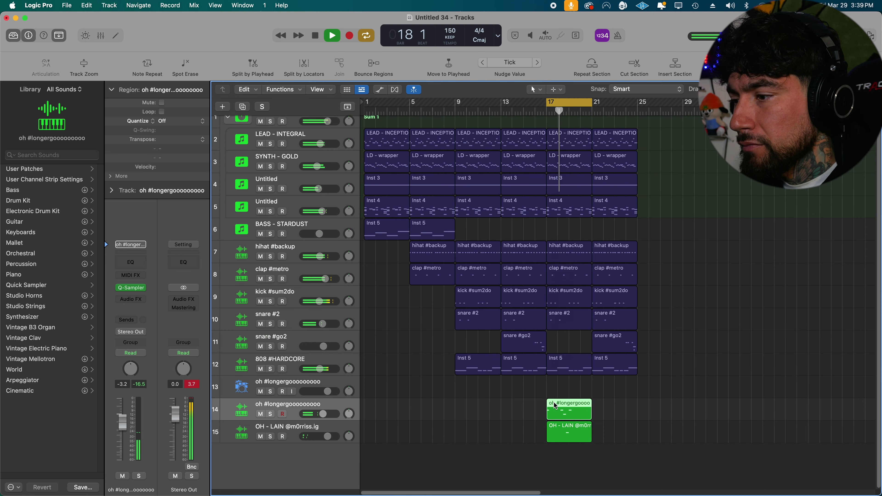
pyautogui.press('e')
pyautogui.click(543, 362)
pyautogui.moveTo(247, 382); pyautogui.dragTo(255, 382)
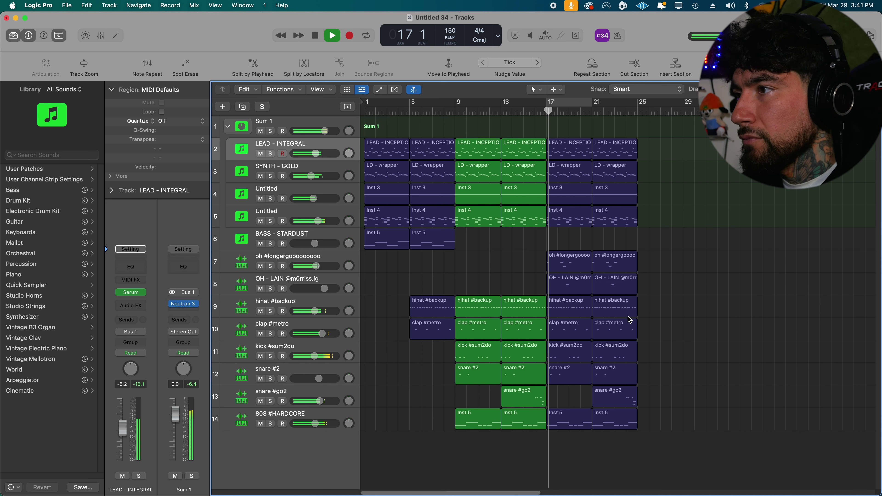
# Cycle bars 17–20 and audition the section with LEAD - INTEGRAL, SYNTH - GOLD and the Inst 4 track muted one at a time.
pyautogui.press('c')
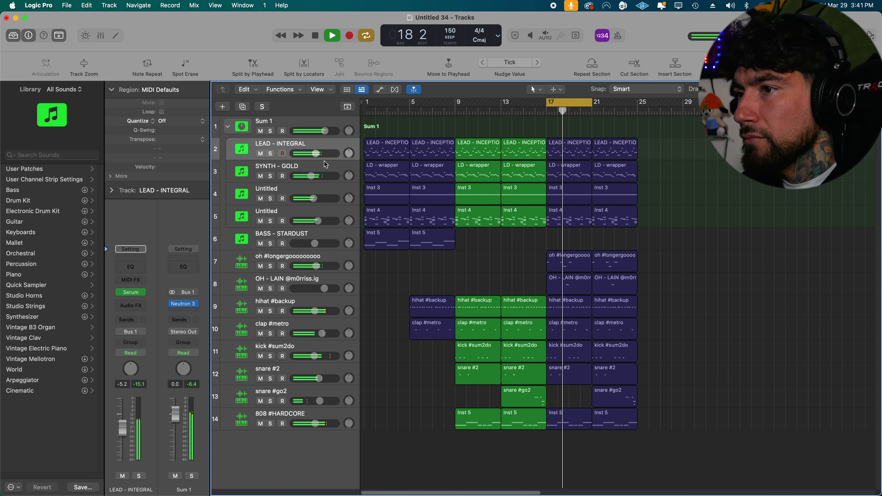
pyautogui.click(261, 154)
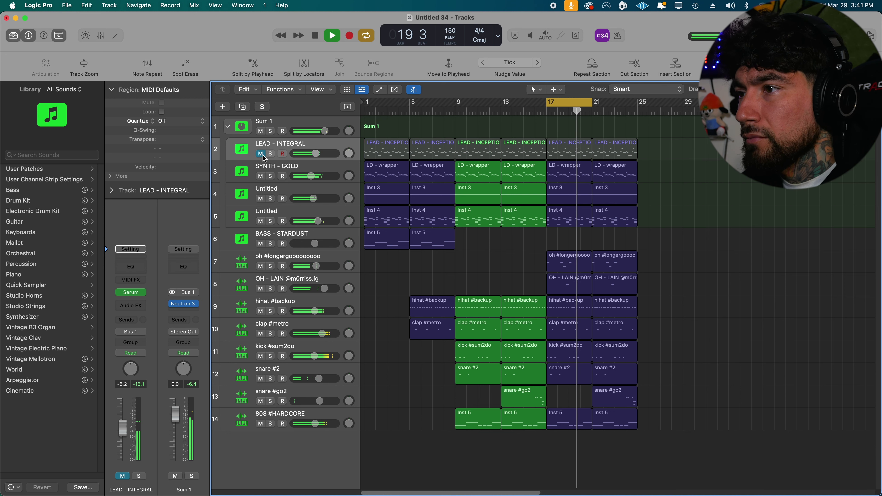
pyautogui.click(261, 154)
pyautogui.click(261, 176)
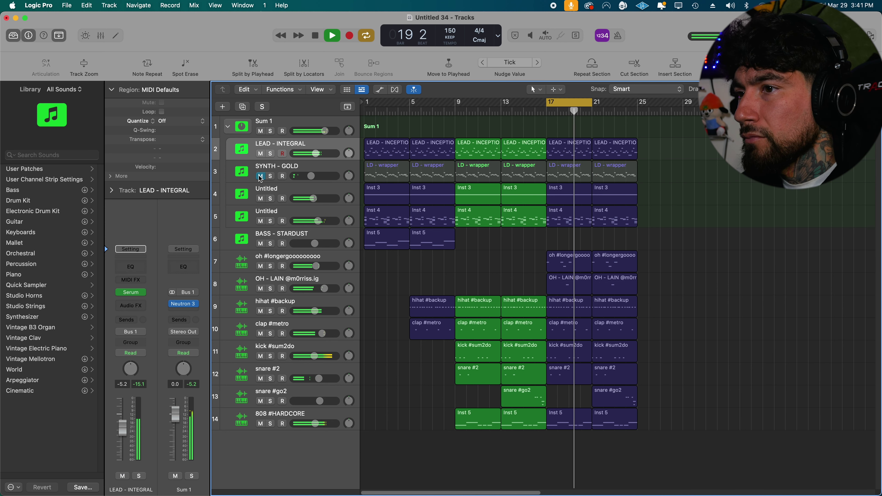
pyautogui.click(260, 176)
pyautogui.click(261, 221)
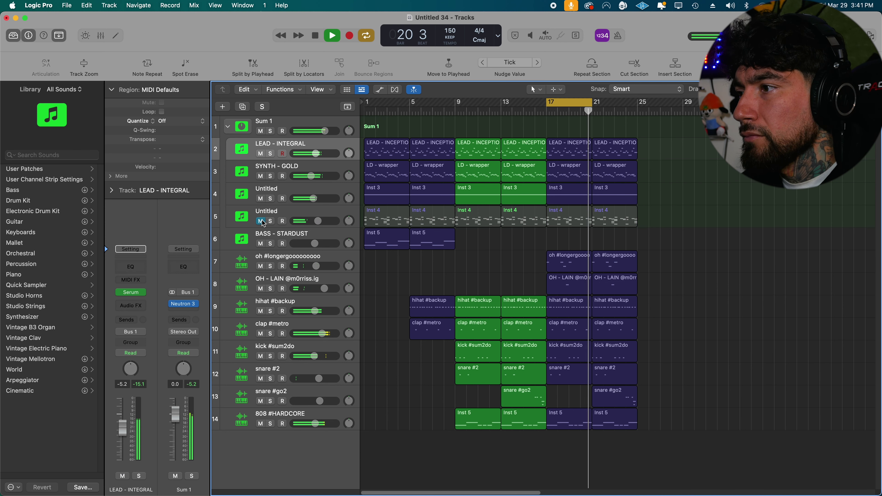
pyautogui.click(260, 221)
# Delete the two LEAD - INCEPTION regions in bars 17–24.
pyautogui.moveTo(670, 128); pyautogui.dragTo(583, 149)
pyautogui.press('Delete')
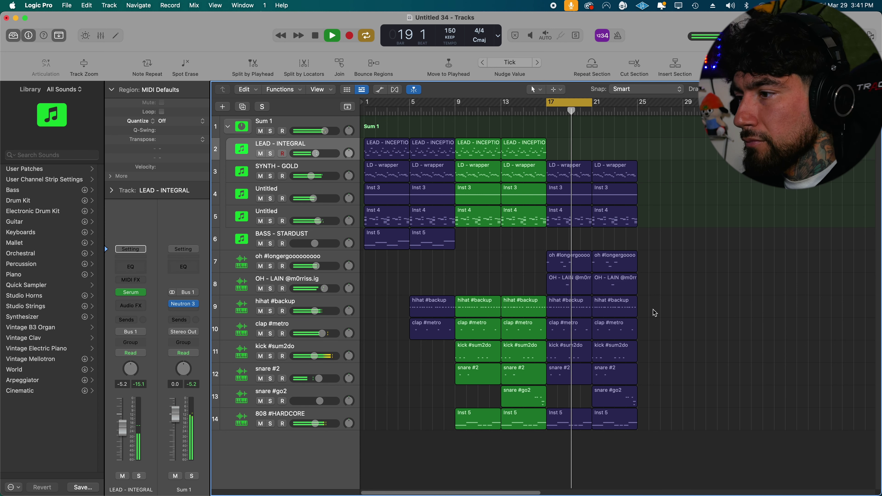
# Play from bar 14 with cycling off and trim the hihat #backup region of bars 13–16 to end at bar 16.
pyautogui.click(522, 114)
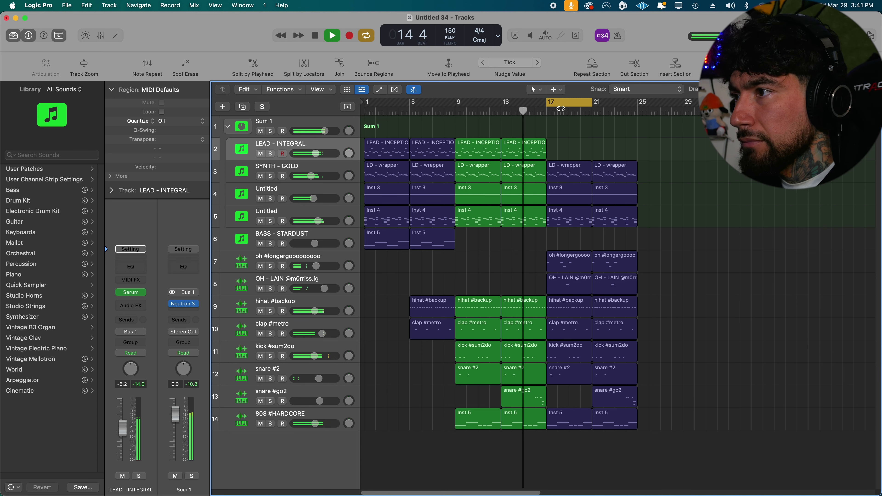
pyautogui.press('c')
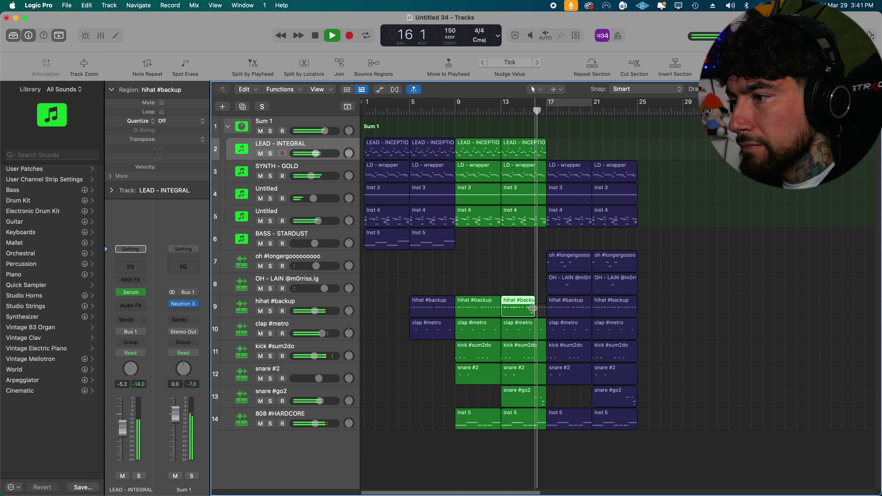
pyautogui.moveTo(544, 309); pyautogui.dragTo(535, 309)
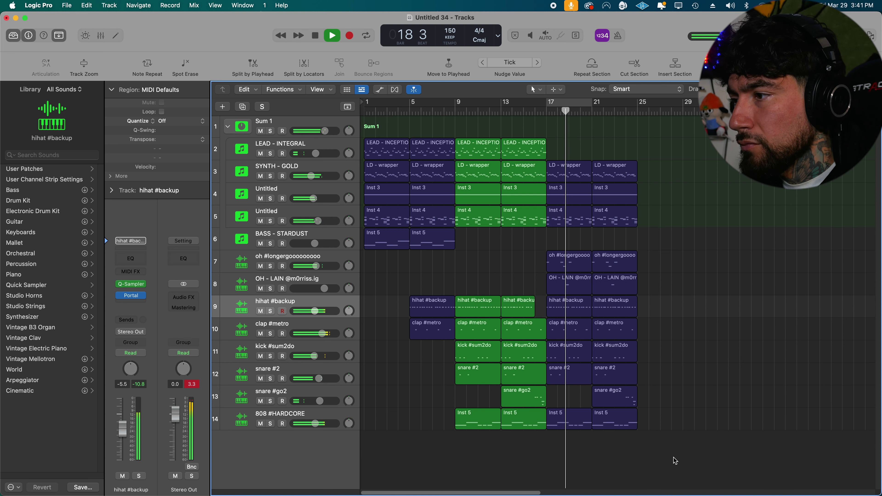
# Delete the snare #go2 region at bar 21 and repeat the remaining regions of bars 17–24 into bars 25–32.
pyautogui.click(632, 403)
pyautogui.press('Delete')
pyautogui.moveTo(665, 480); pyautogui.dragTo(569, 157)
pyautogui.press('super+r')
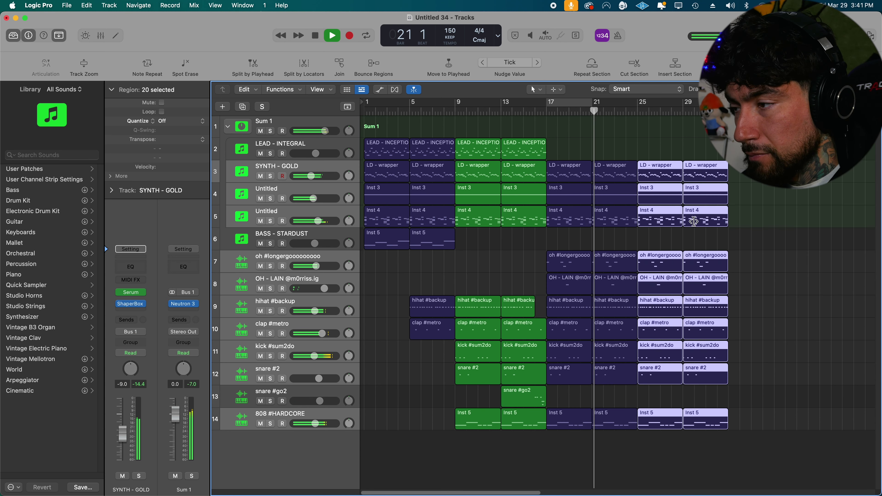
pyautogui.click(803, 245)
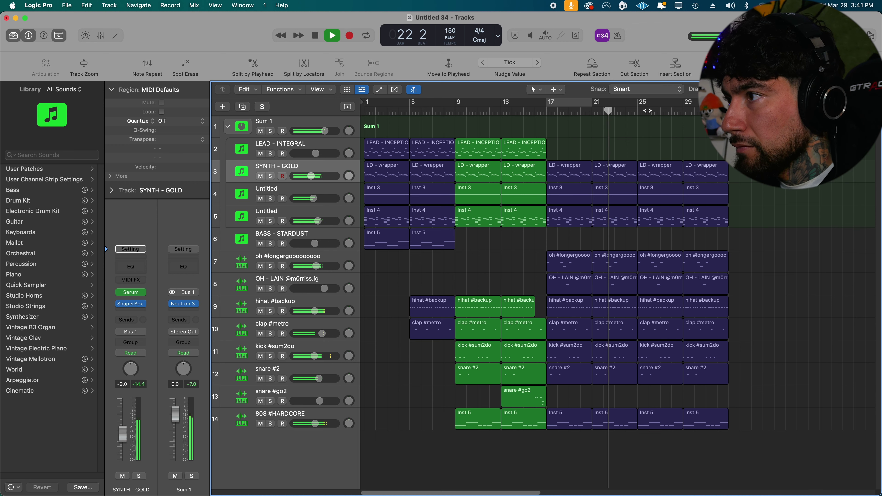
# Cycle bars 25–28, open the kick #sum2do region at bar 25 for note editing and try the 1/8 Note time quantize.
pyautogui.moveTo(640, 109); pyautogui.dragTo(682, 110)
pyautogui.doubleClick(659, 351)
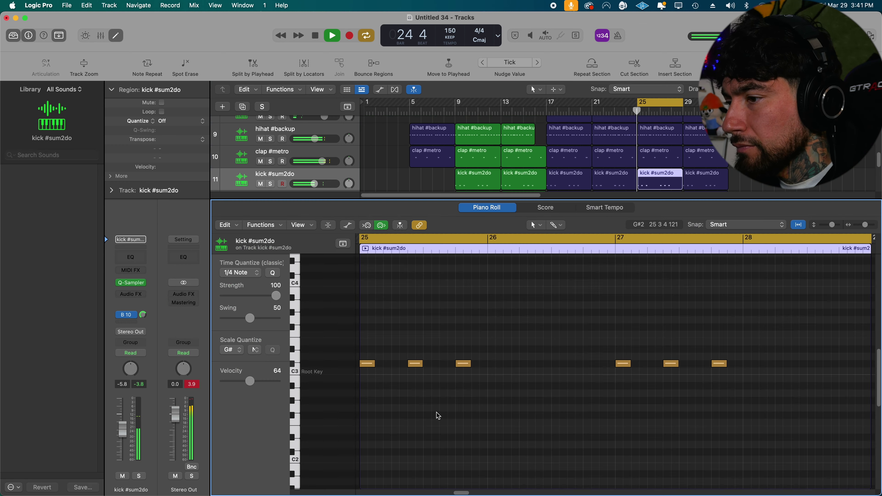
pyautogui.click(240, 273)
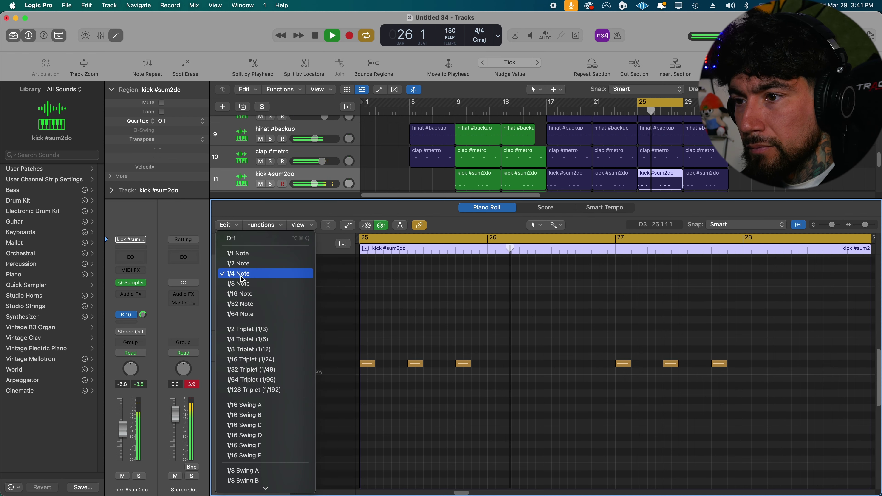
pyautogui.click(243, 282)
pyautogui.click(243, 271)
pyautogui.click(243, 264)
# Draw an extra kick #sum2do note on C#3 right after the first hit of bar 25 and close the note editor.
pyautogui.keyDown('super'); pyautogui.click(383, 364); pyautogui.keyUp('super')
pyautogui.press('space')
pyautogui.press('p')
pyautogui.click(611, 425)
pyautogui.click(737, 436)
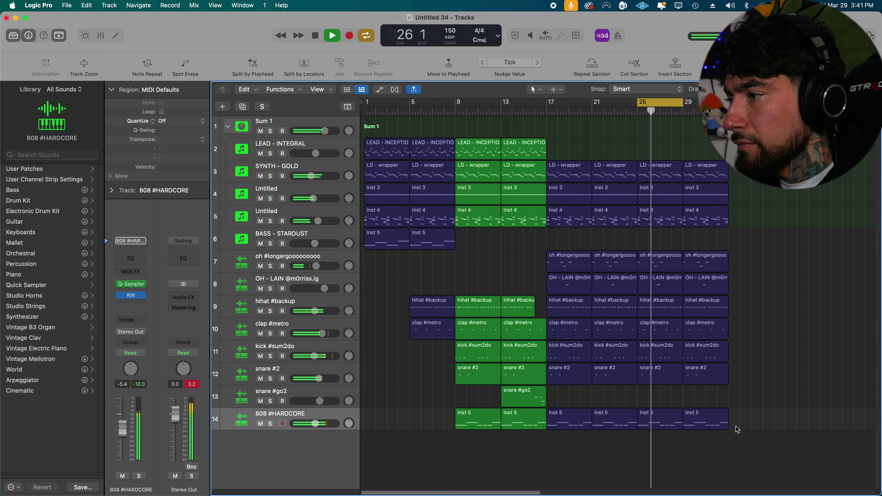
# Turn cycling off and recolor all regions in bars 17–32 dark teal.
pyautogui.press('c')
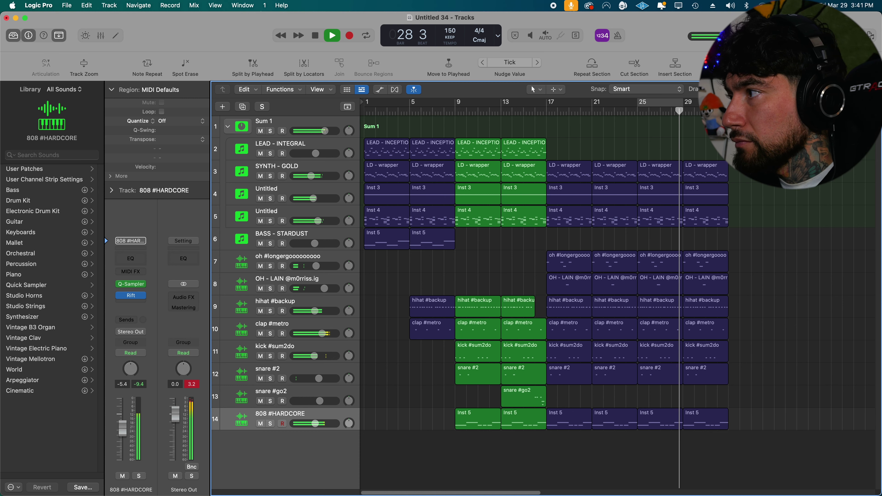
pyautogui.press('super+Left')
pyautogui.moveTo(653, 456); pyautogui.dragTo(522, 150)
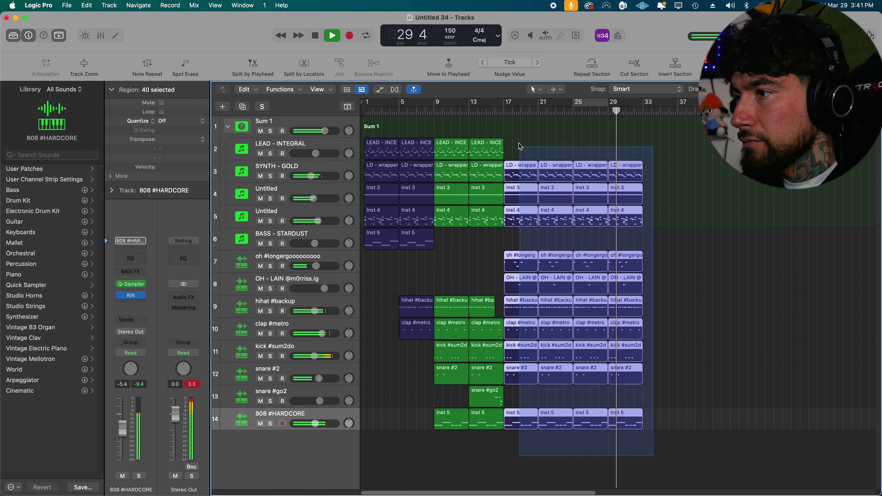
pyautogui.hotkey('alt', 'c')
pyautogui.click(666, 274)
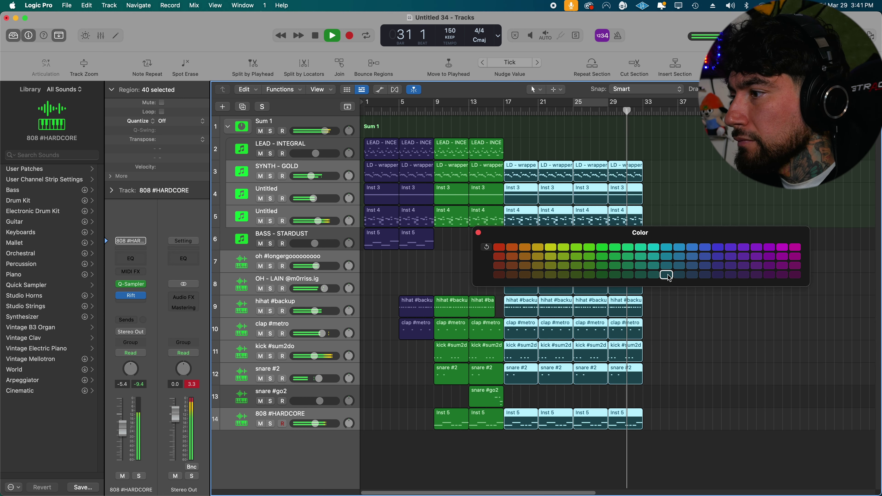
pyautogui.click(479, 232)
pyautogui.click(706, 277)
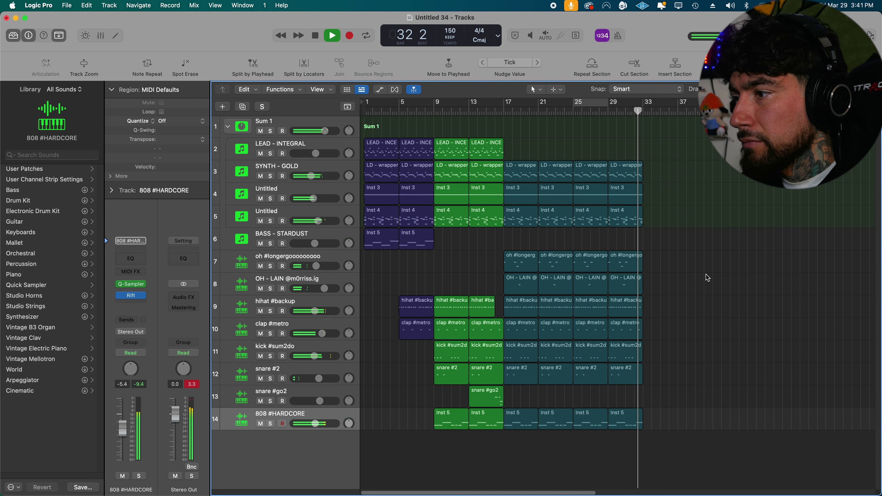
# Repeat the whole 32-bar arrangement on all tracks so the copy starts at bar 33.
pyautogui.press('super+a')
pyautogui.press('super+r')
pyautogui.click(685, 365)
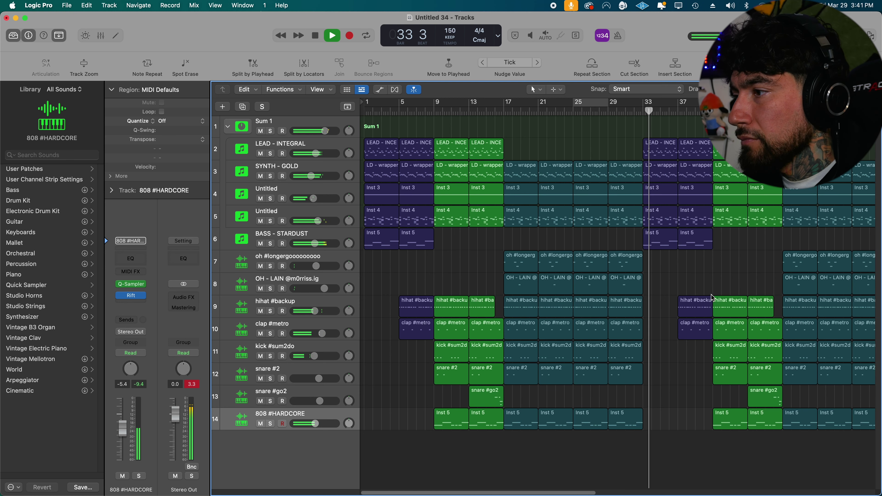
pyautogui.press('super+Left')
pyautogui.press('super+Left')
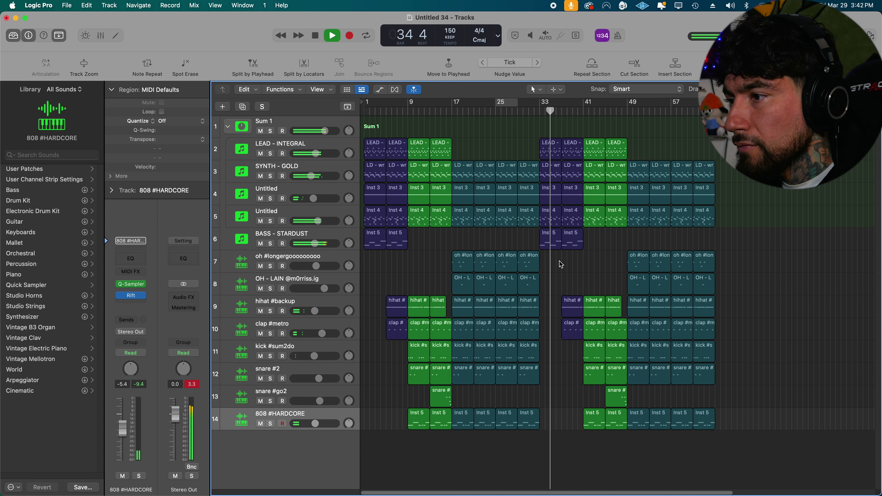
# Delete the purple hihat #backup and clap #metro regions in bars 37–40.
pyautogui.moveTo(552, 314); pyautogui.dragTo(510, 330)
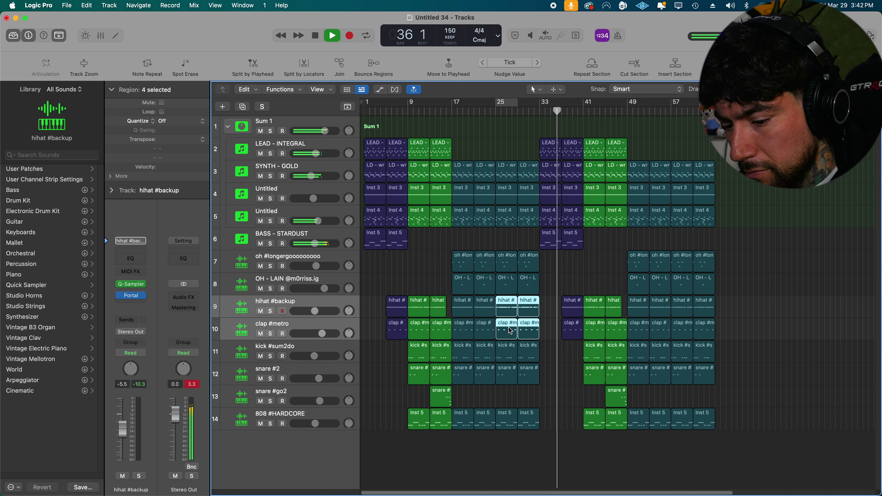
pyautogui.moveTo(566, 299); pyautogui.dragTo(573, 345)
pyautogui.press('Delete')
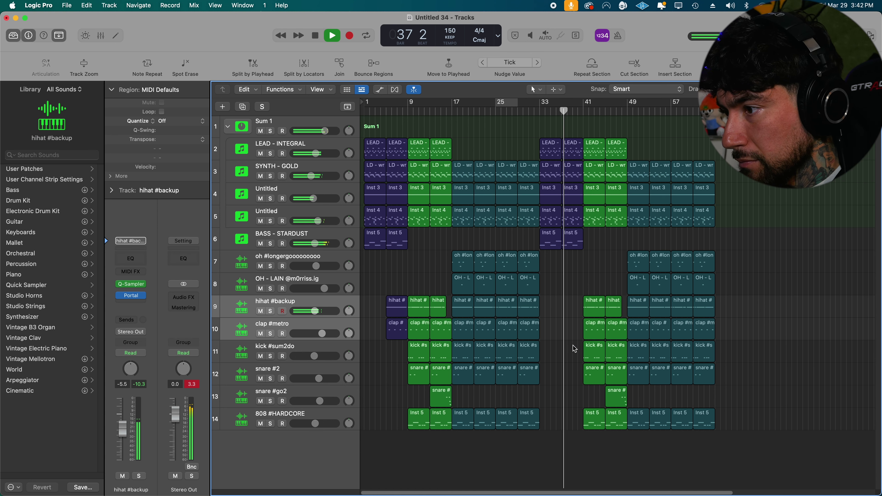
# Play the arrangement from the beginning and clear the output peak level.
pyautogui.moveTo(523, 314); pyautogui.dragTo(500, 332)
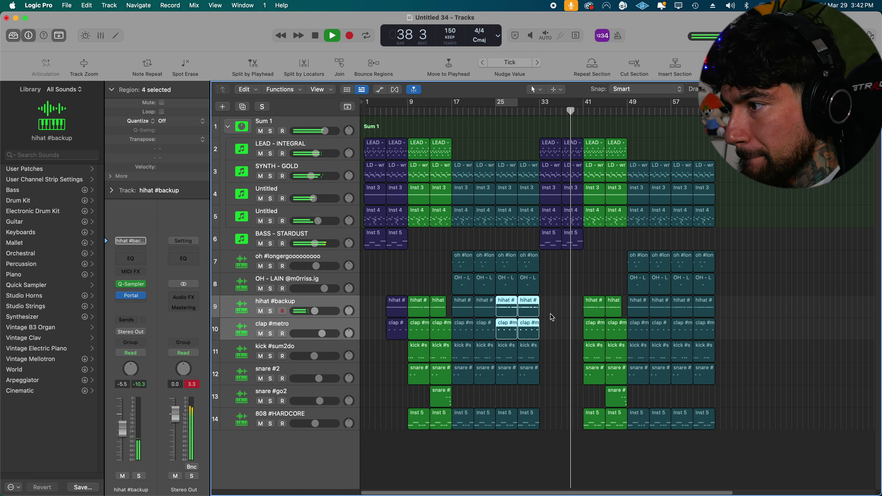
pyautogui.click(598, 289)
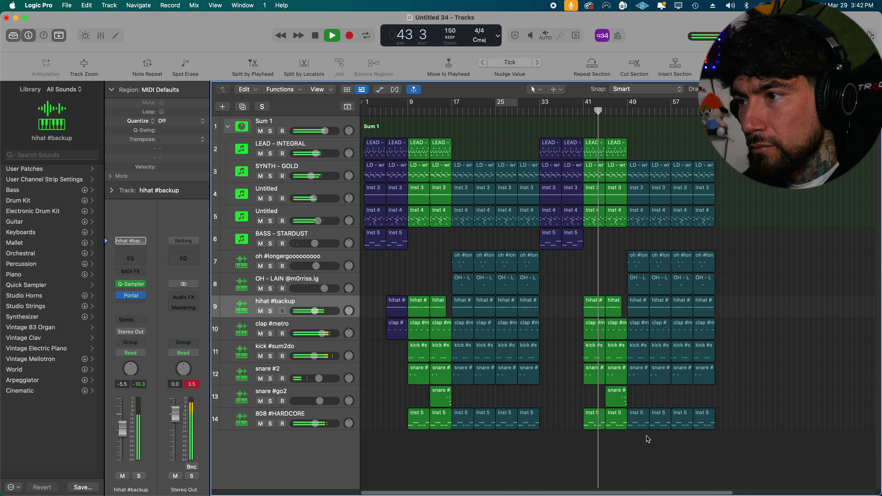
pyautogui.press('Return')
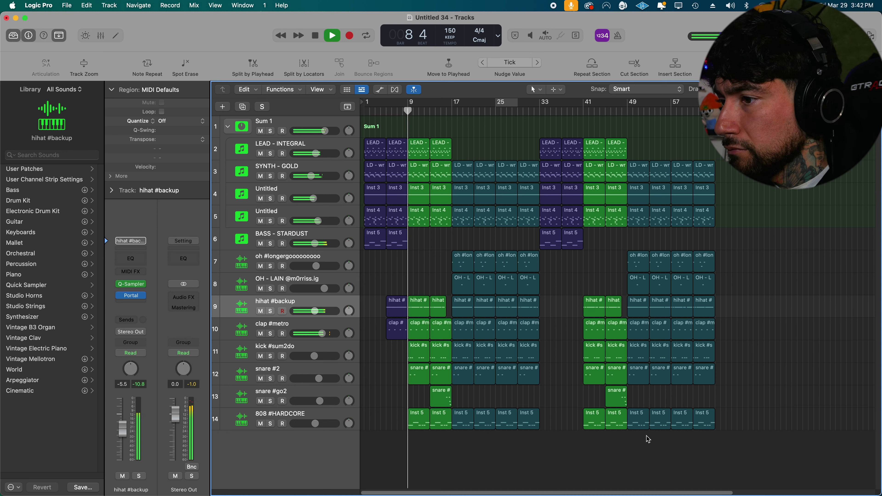
pyautogui.click(194, 385)
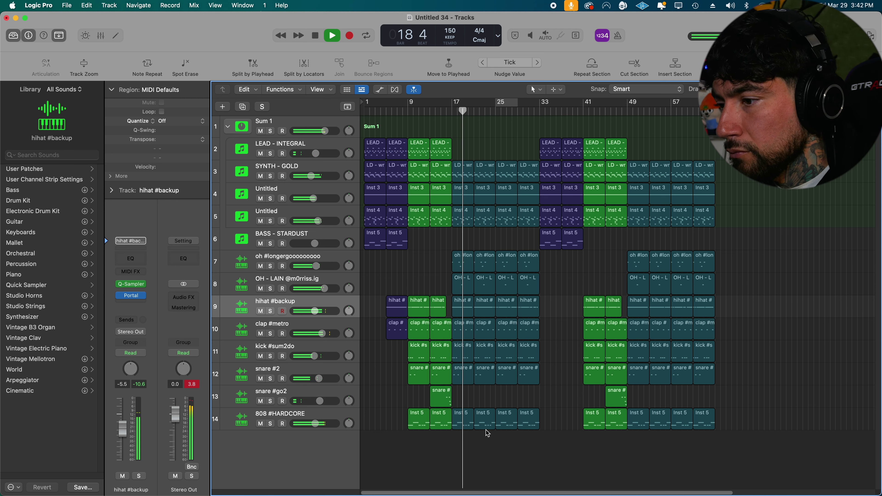
# Delete the two kick #sum2do regions in bars 25–32.
pyautogui.click(309, 351)
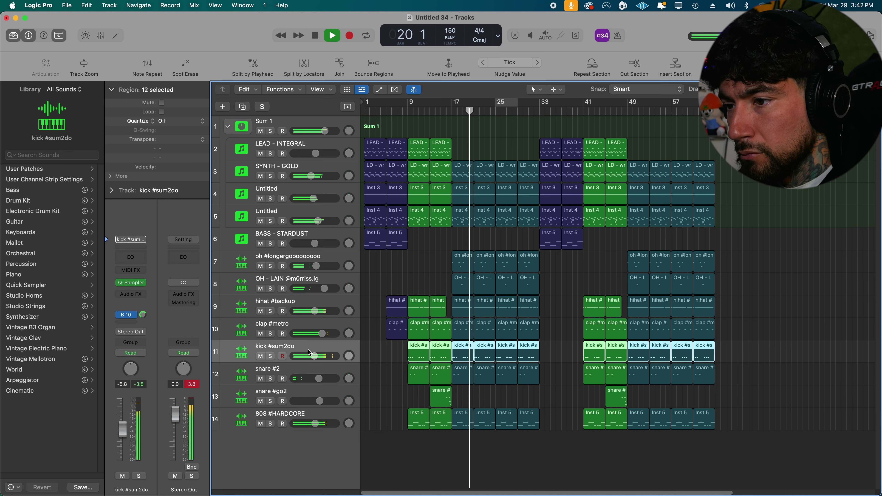
pyautogui.click(563, 366)
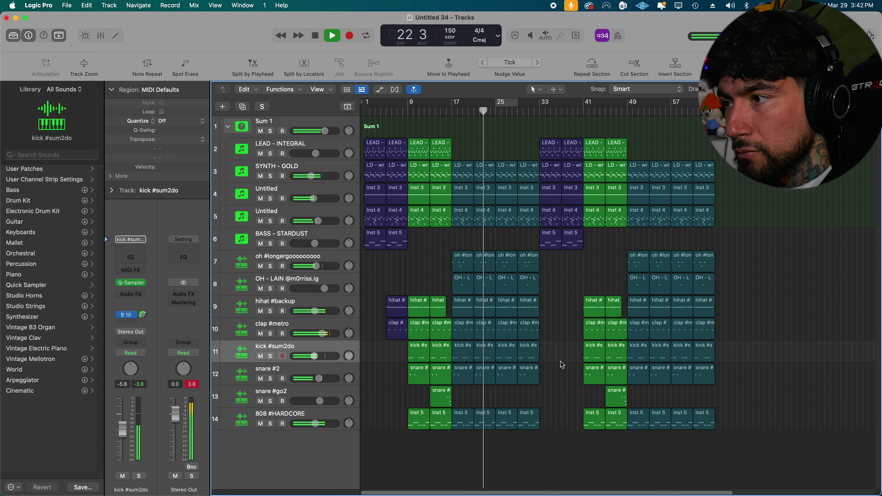
pyautogui.moveTo(555, 356); pyautogui.dragTo(504, 354)
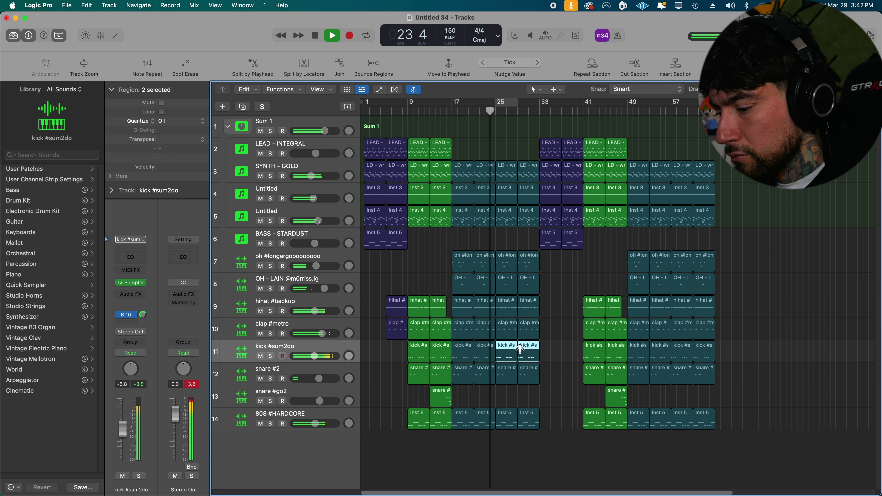
pyautogui.press('Delete')
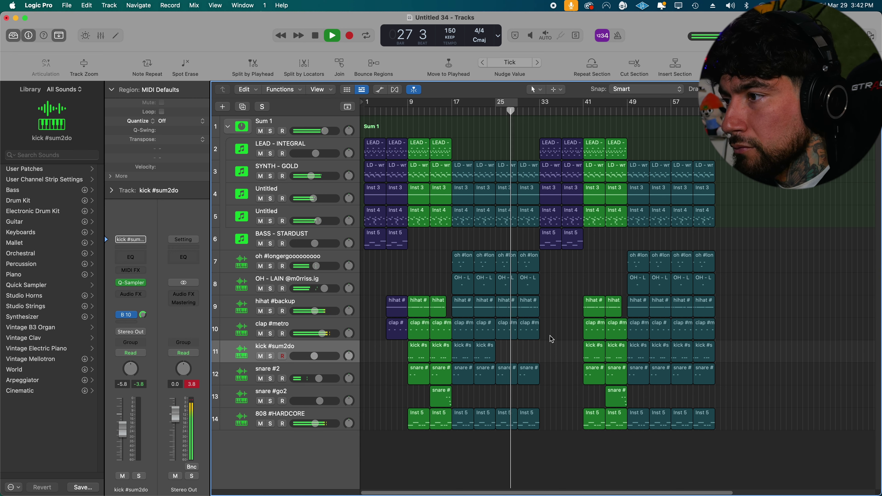
# Repeat the hihat #backup and clap #metro regions of bars 25–32 into bars 33–40.
pyautogui.moveTo(552, 327); pyautogui.dragTo(514, 312)
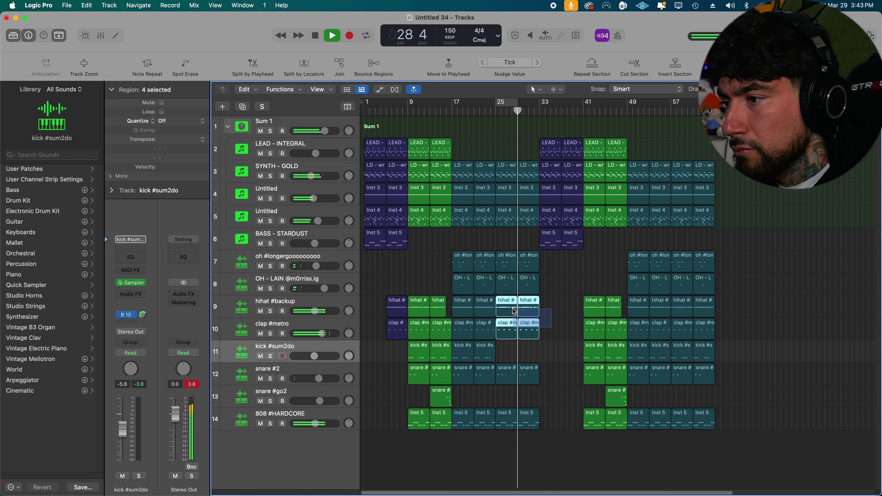
pyautogui.press('super+r')
pyautogui.click(555, 343)
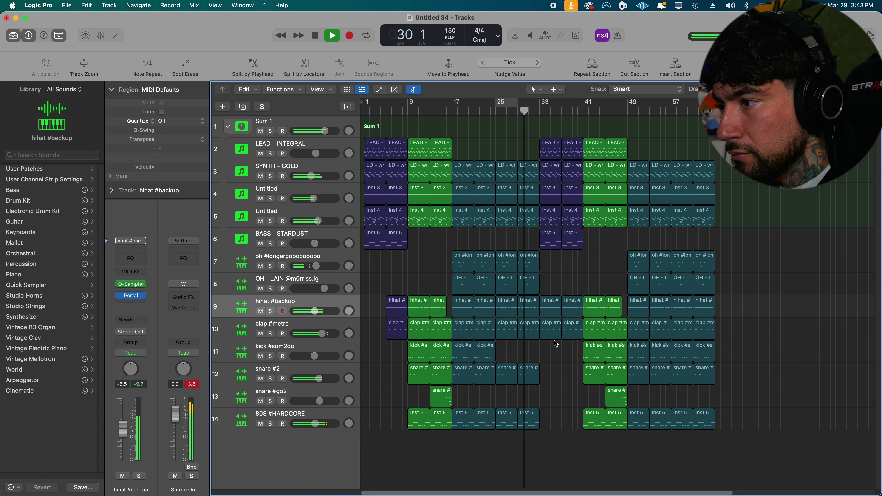
# Recolor the hihat #backup and clap #metro regions in bars 33–40 dark purple to match that section.
pyautogui.click(553, 417)
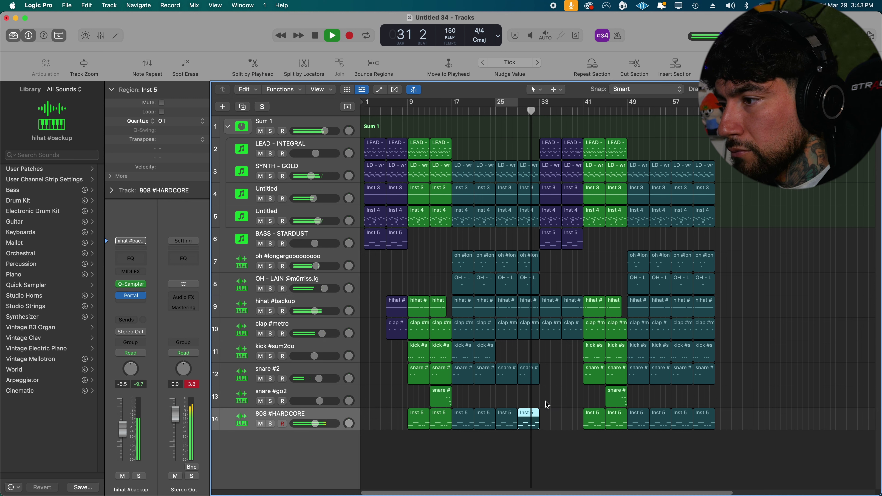
pyautogui.moveTo(579, 369); pyautogui.dragTo(538, 213)
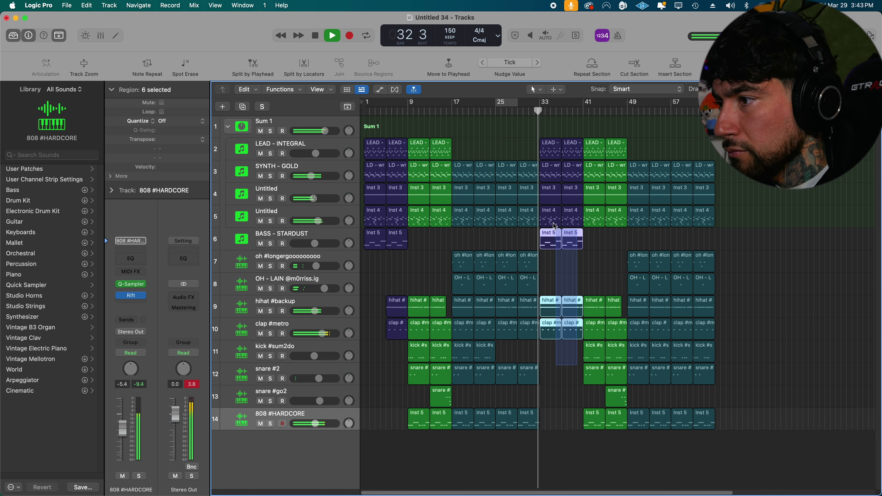
pyautogui.hotkey('alt', 'c')
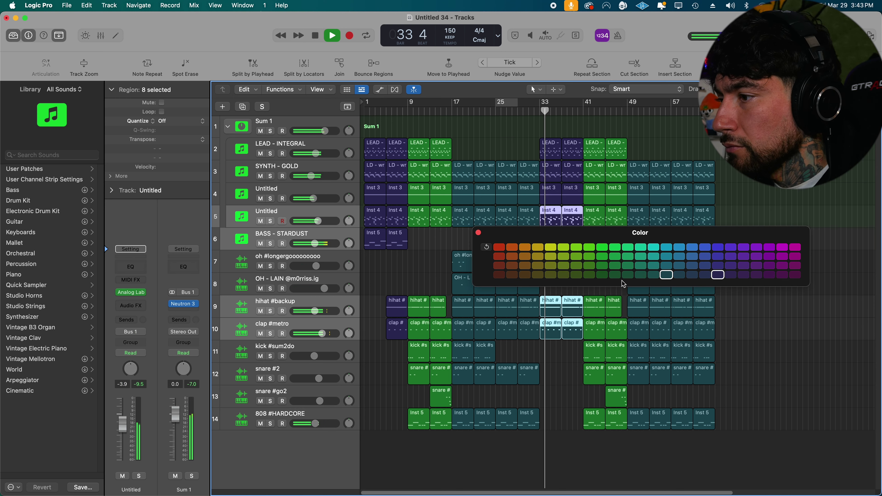
pyautogui.click(715, 275)
pyautogui.click(477, 232)
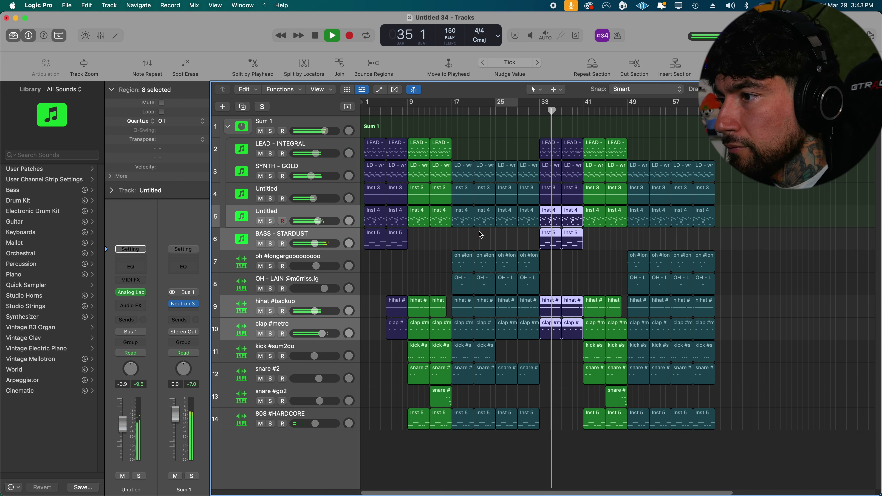
# Move all regions from bar 17 onward eight bars later so they start at bar 25.
pyautogui.moveTo(767, 467); pyautogui.dragTo(465, 140)
pyautogui.moveTo(456, 171); pyautogui.dragTo(500, 171)
pyautogui.click(472, 403)
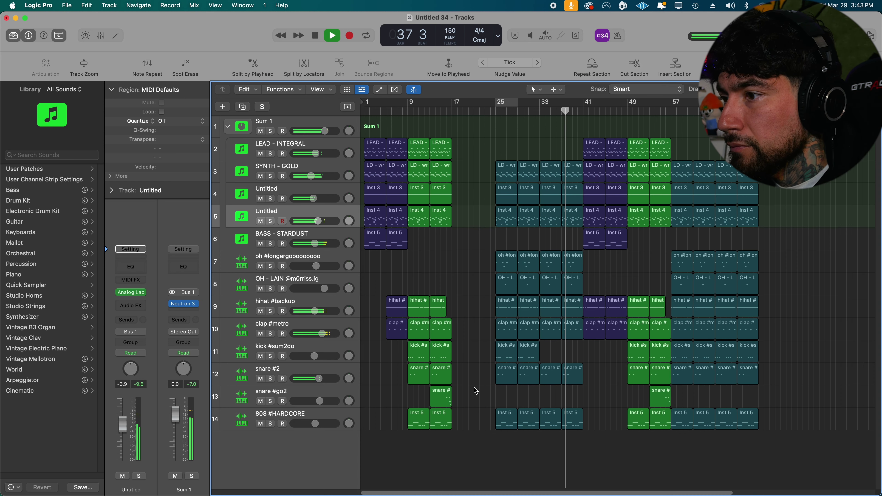
# Repeat the green regions of bars 9–16 into bars 17–24 and lengthen the bar 13 hihat #backup region to bar 17.
pyautogui.moveTo(470, 454); pyautogui.dragTo(419, 143)
pyautogui.press('super+r')
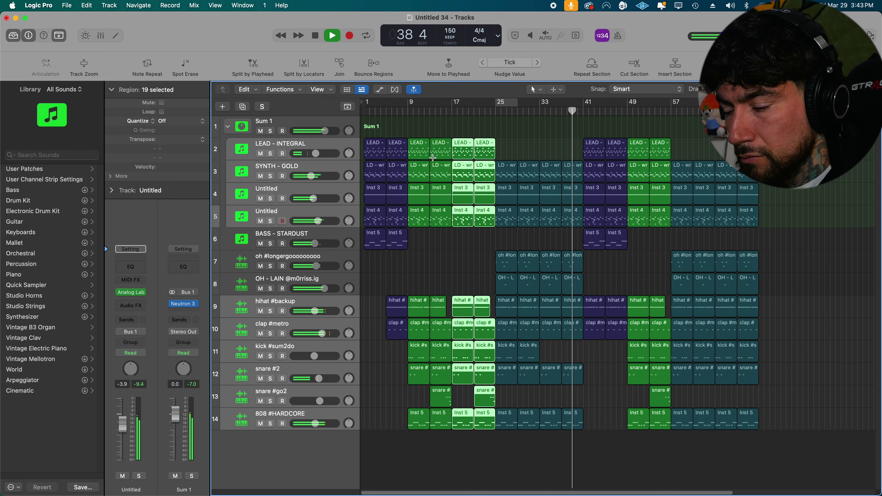
pyautogui.click(455, 261)
pyautogui.moveTo(445, 311); pyautogui.dragTo(449, 311)
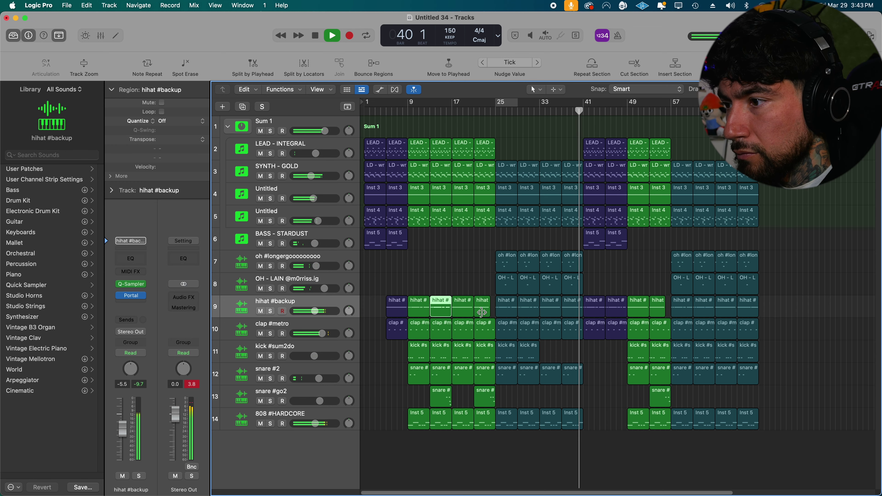
# Delete the snare #go2 region at bar 13 and lower that track's volume to -4.4 dB.
pyautogui.click(403, 109)
pyautogui.click(478, 277)
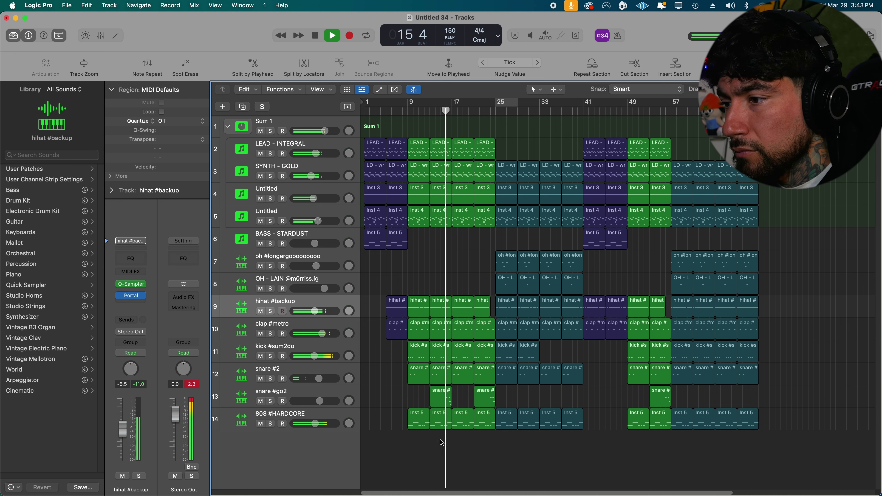
pyautogui.click(484, 393)
pyautogui.click(442, 397)
pyautogui.press('BackSpace')
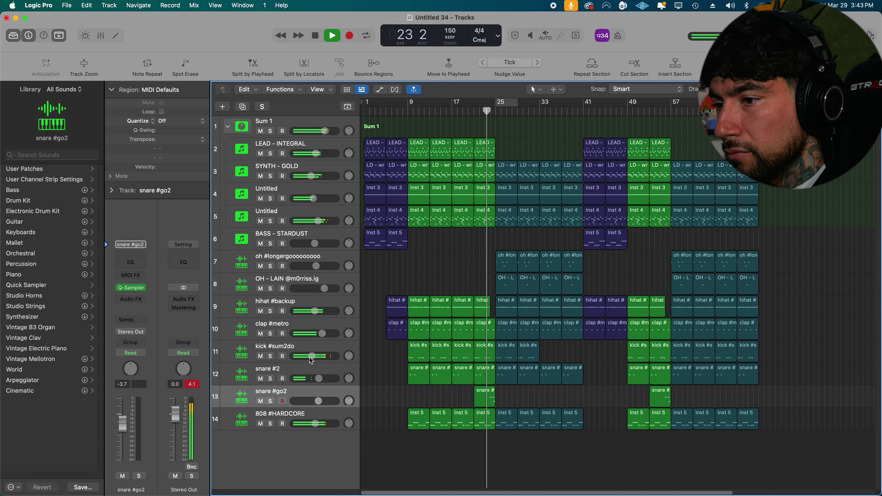
pyautogui.moveTo(318, 402); pyautogui.dragTo(316, 403)
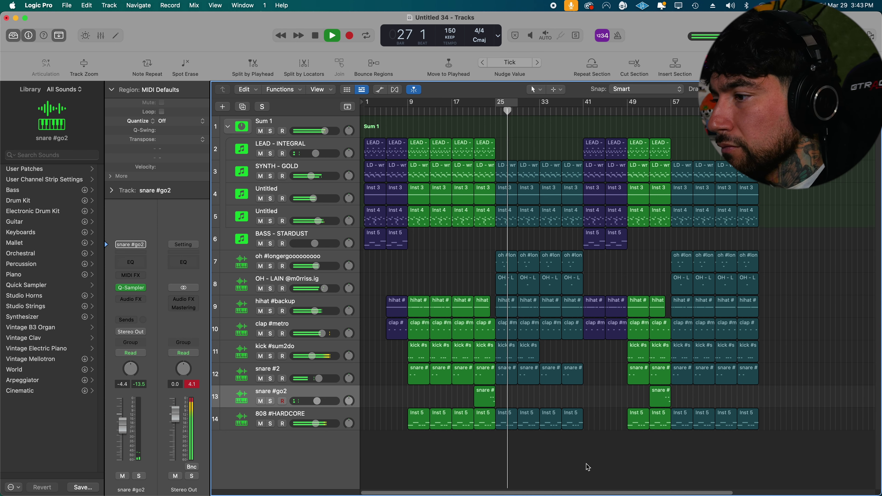
# Delete the kick #sum2do regions at bars 25 and 29, and replay the transition into bar 25.
pyautogui.click(546, 354)
pyautogui.click(482, 110)
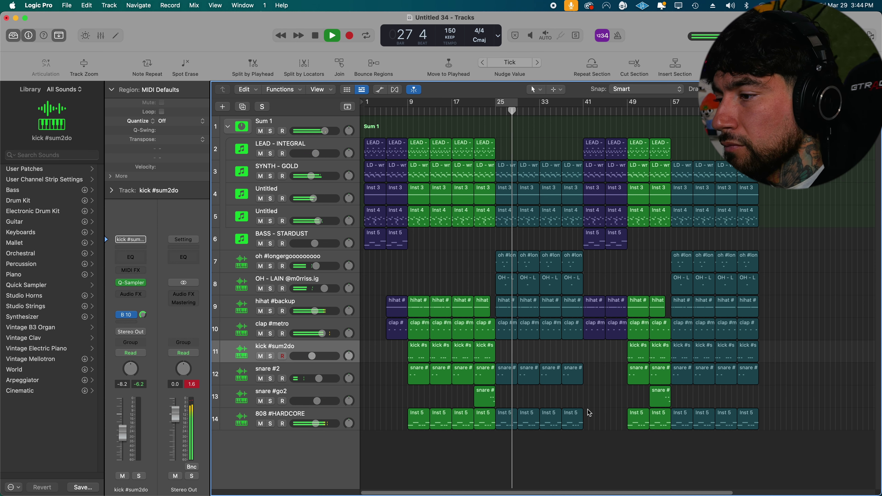
pyautogui.click(197, 384)
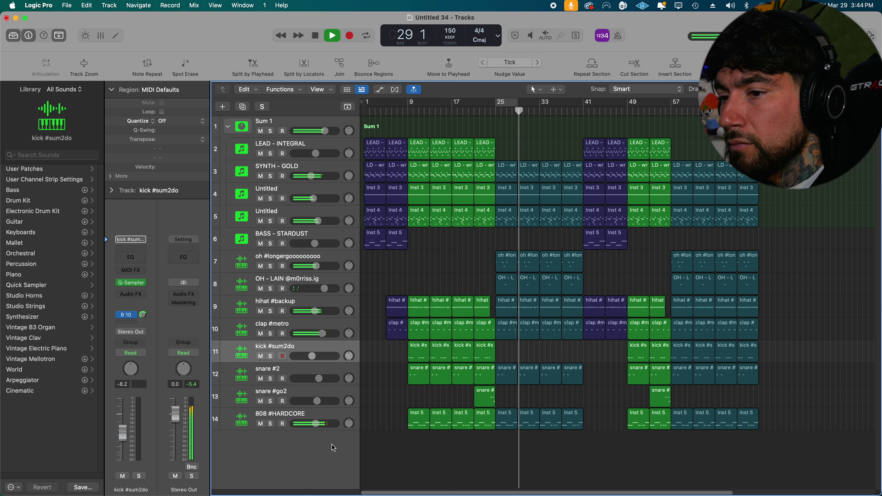